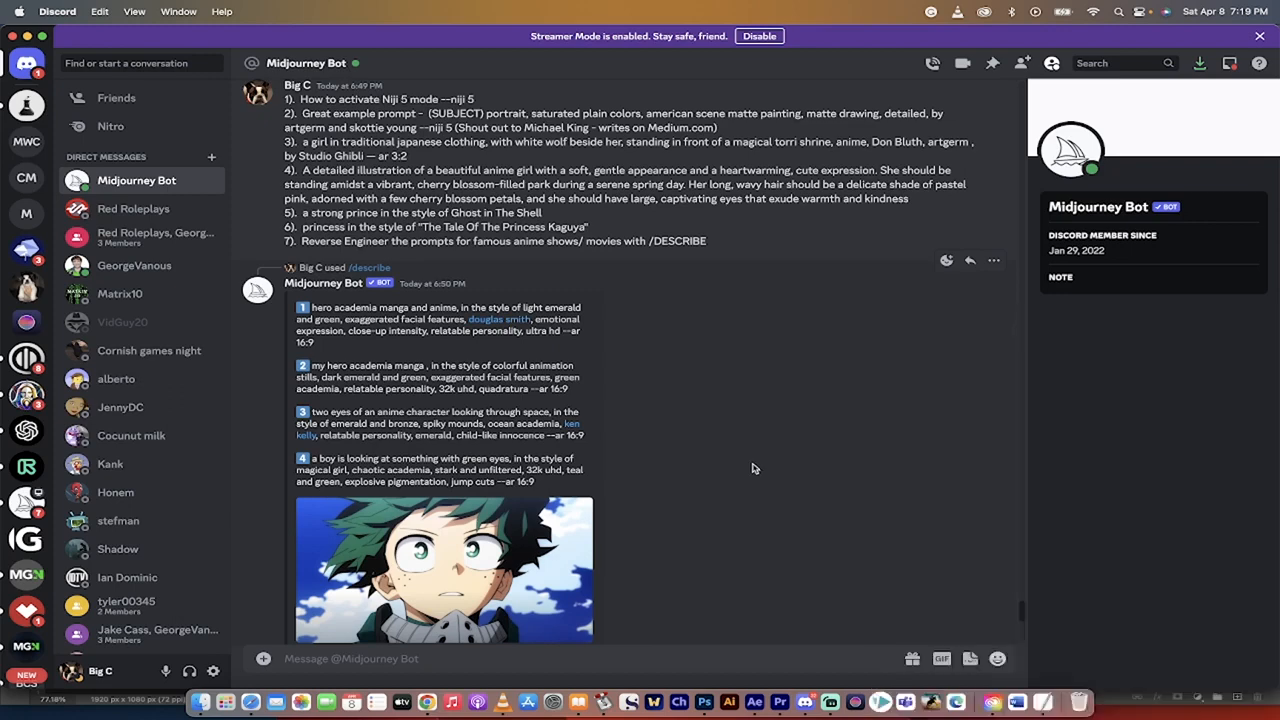
Submit an /imagine request to Midjourney Bot with the prompt "prince --niji 5".
left_click(548, 662)
type("/imagine")
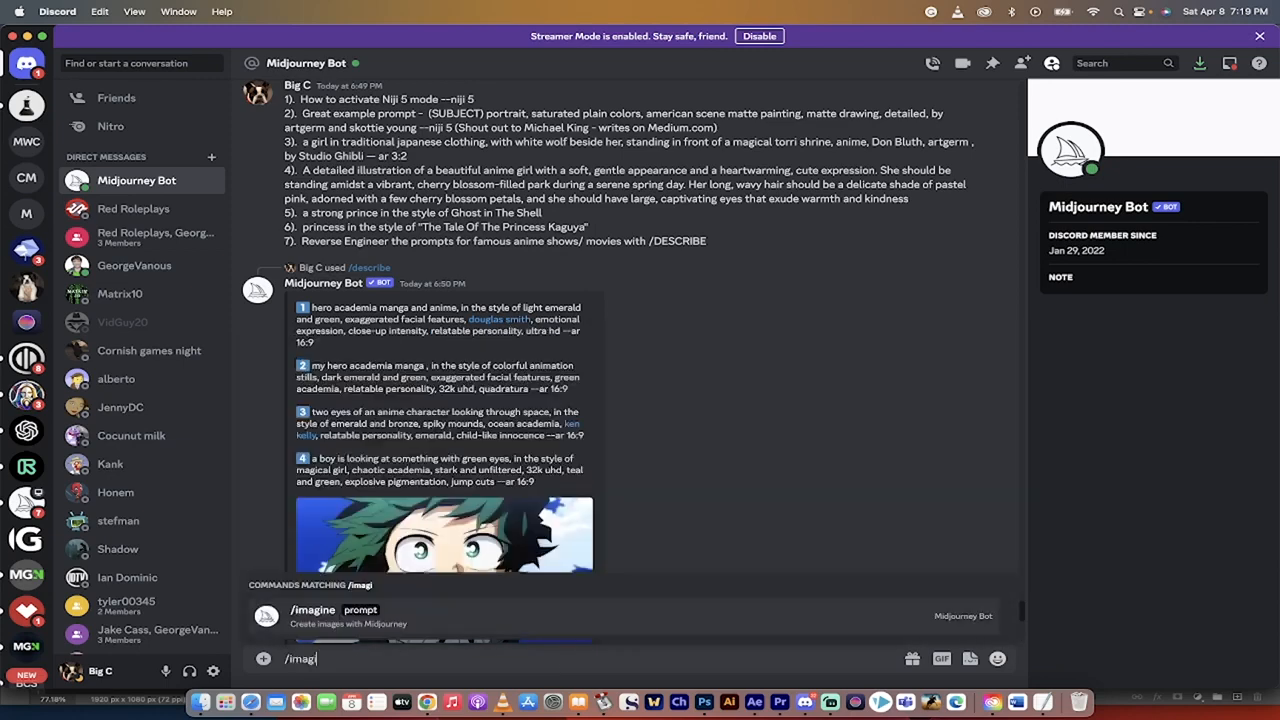
key("Tab")
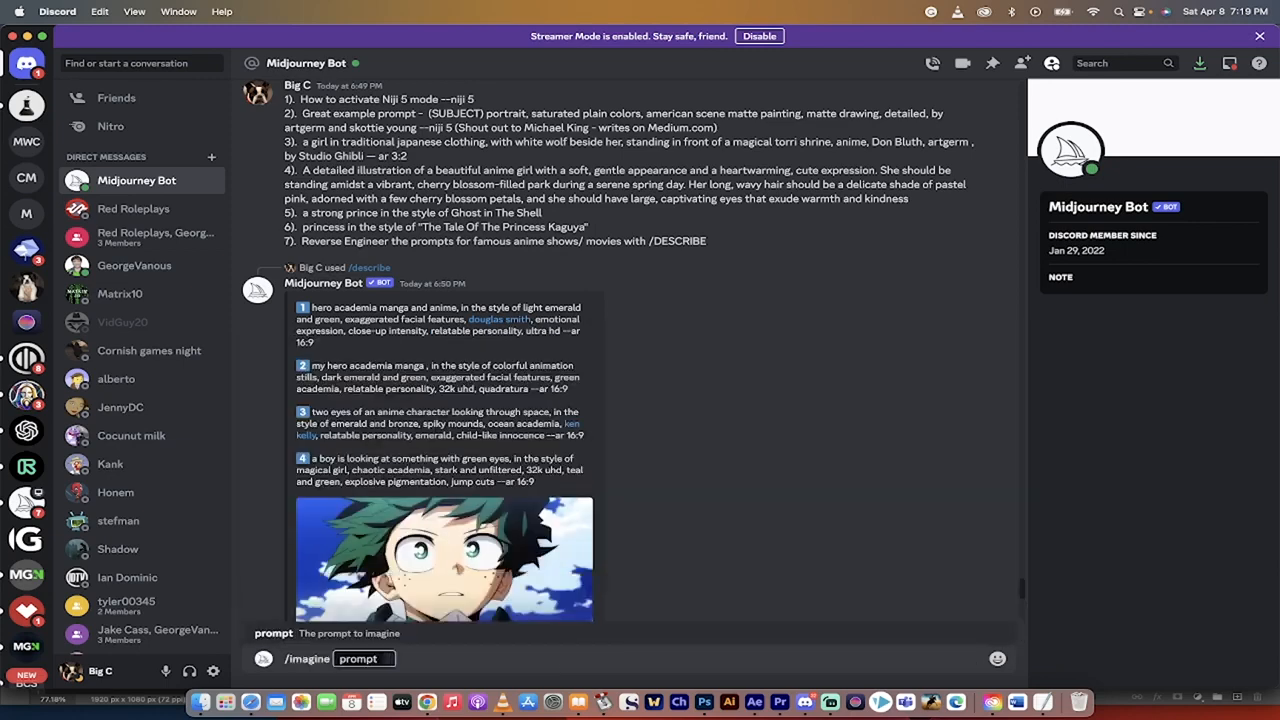
type("bulldog")
key("BackSpace")
key("BackSpace")
key("BackSpace")
key("BackSpace")
key("BackSpace")
key("BackSpace")
key("BackSpace")
type("prince --niji")
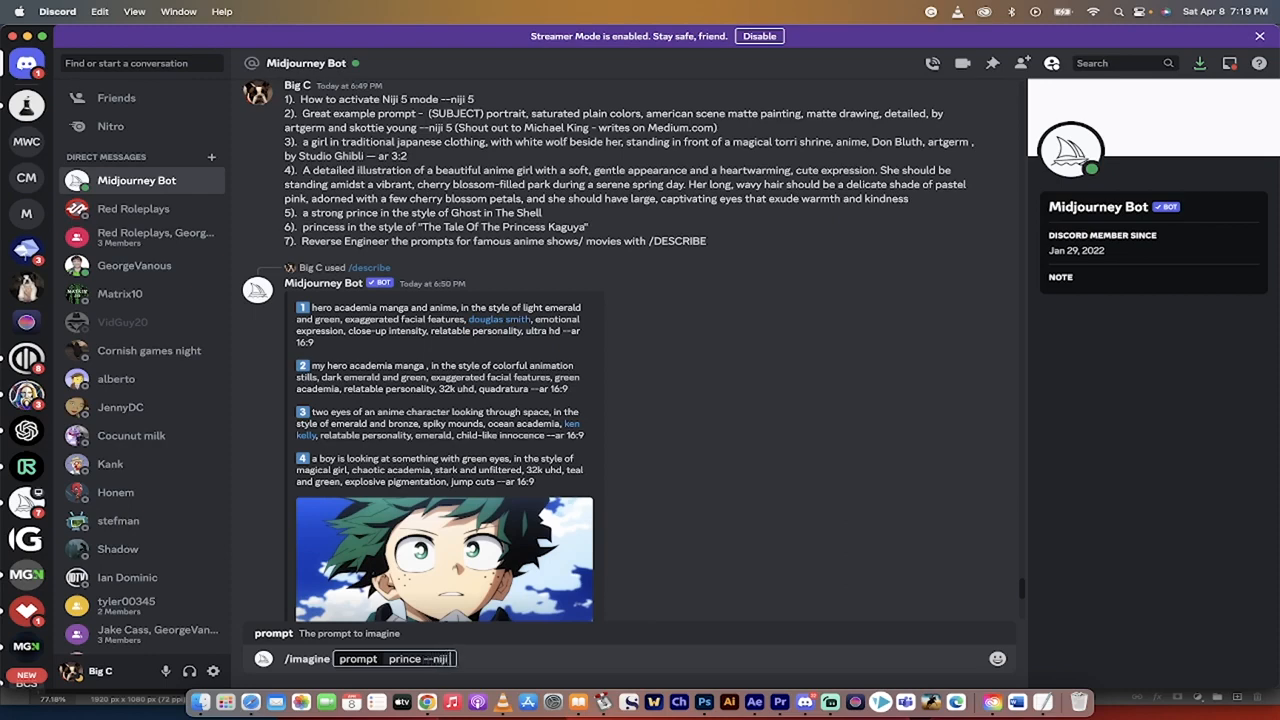
type(" 5")
key("Return")
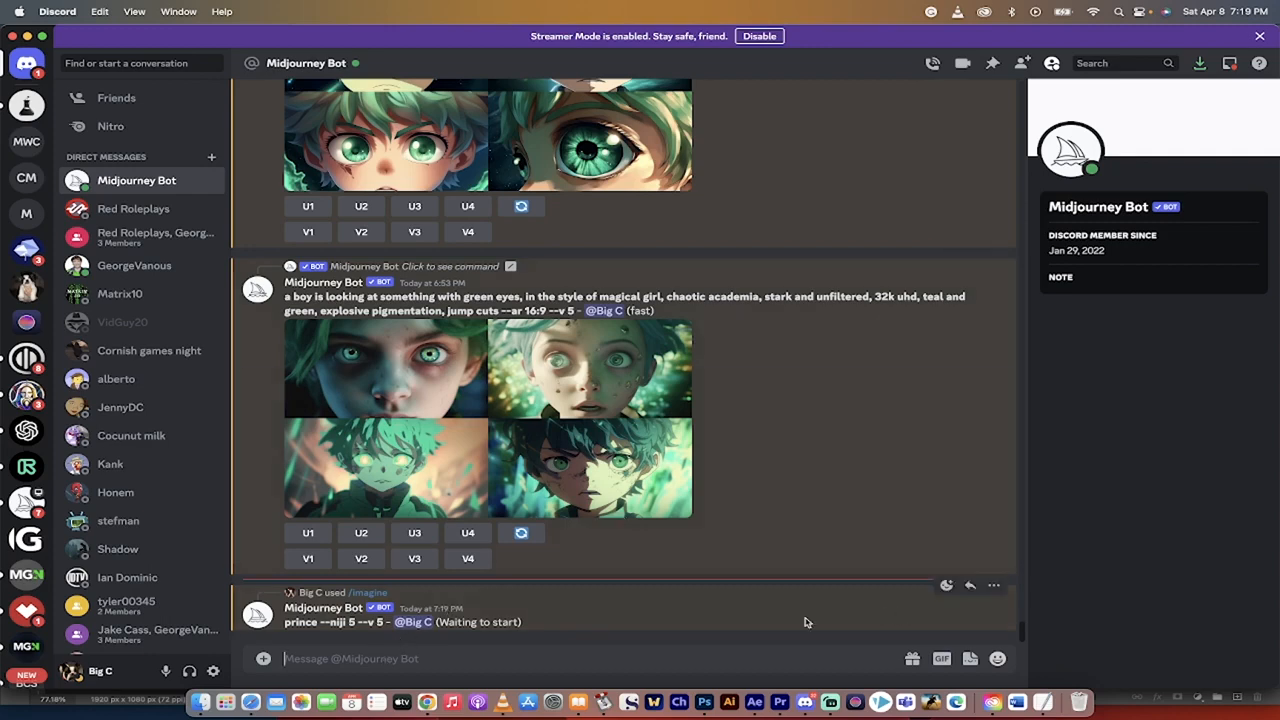
Bring up the bot's /settings and make Niji version 5 the default model.
type("/settings")
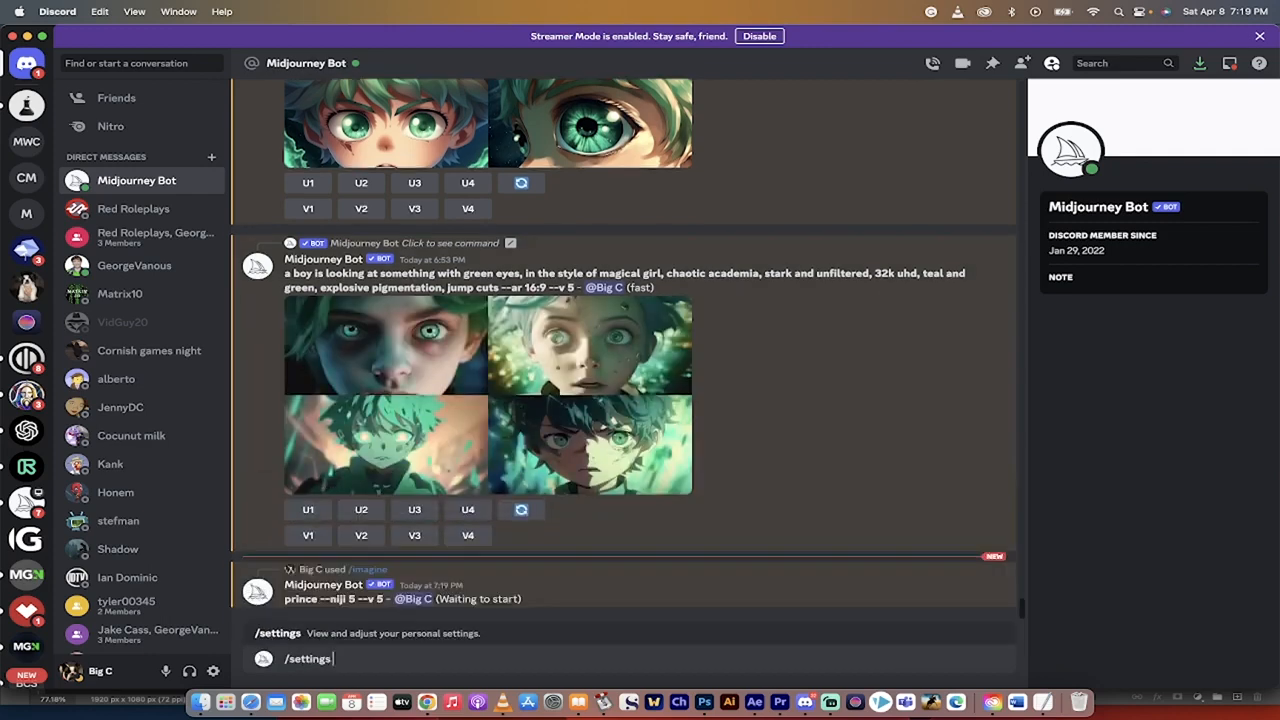
key("Return")
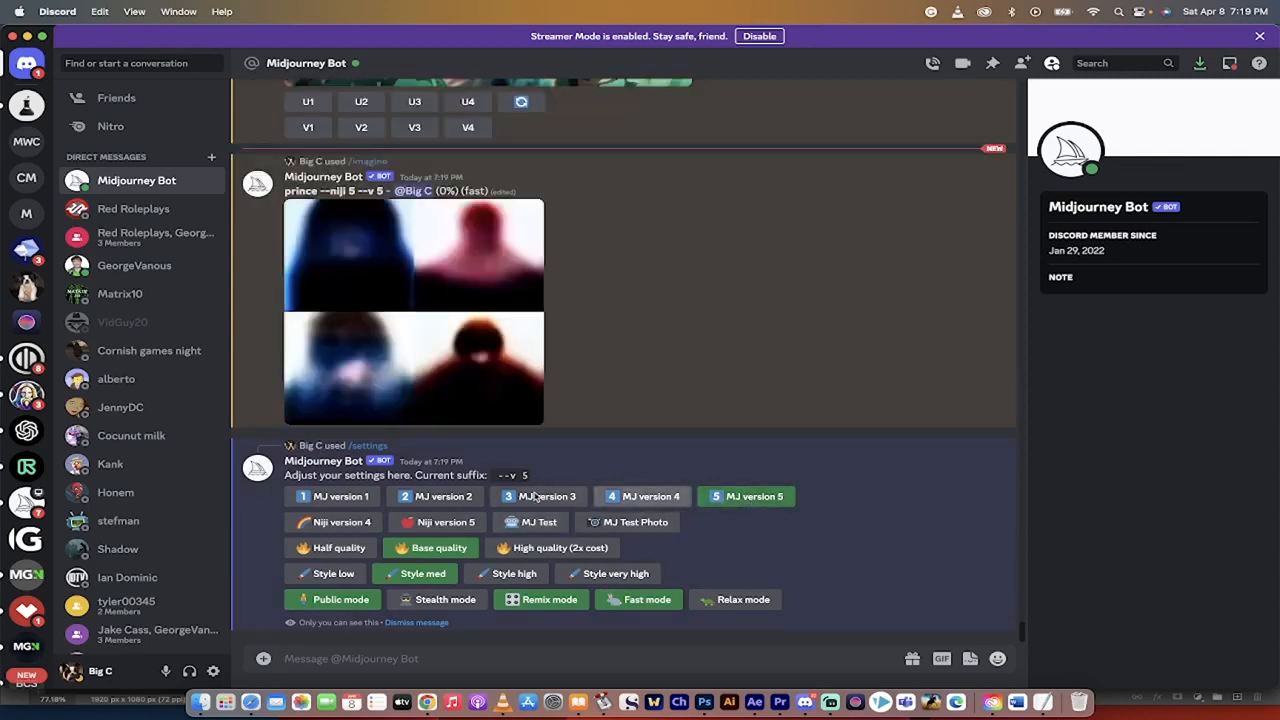
left_click(446, 522)
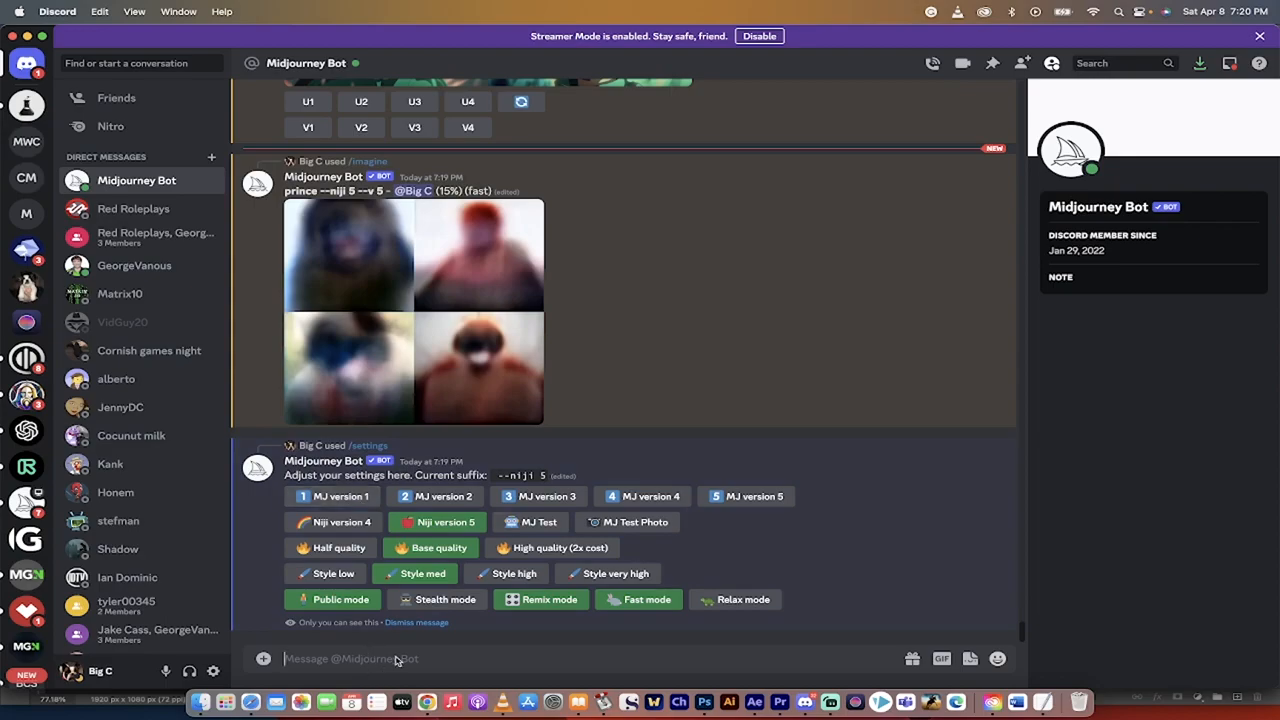
Copy the second example prompt from the numbered notes, without its --niji 5 suffix, into a new /imagine prompt.
scroll(420, 480, "up", 15)
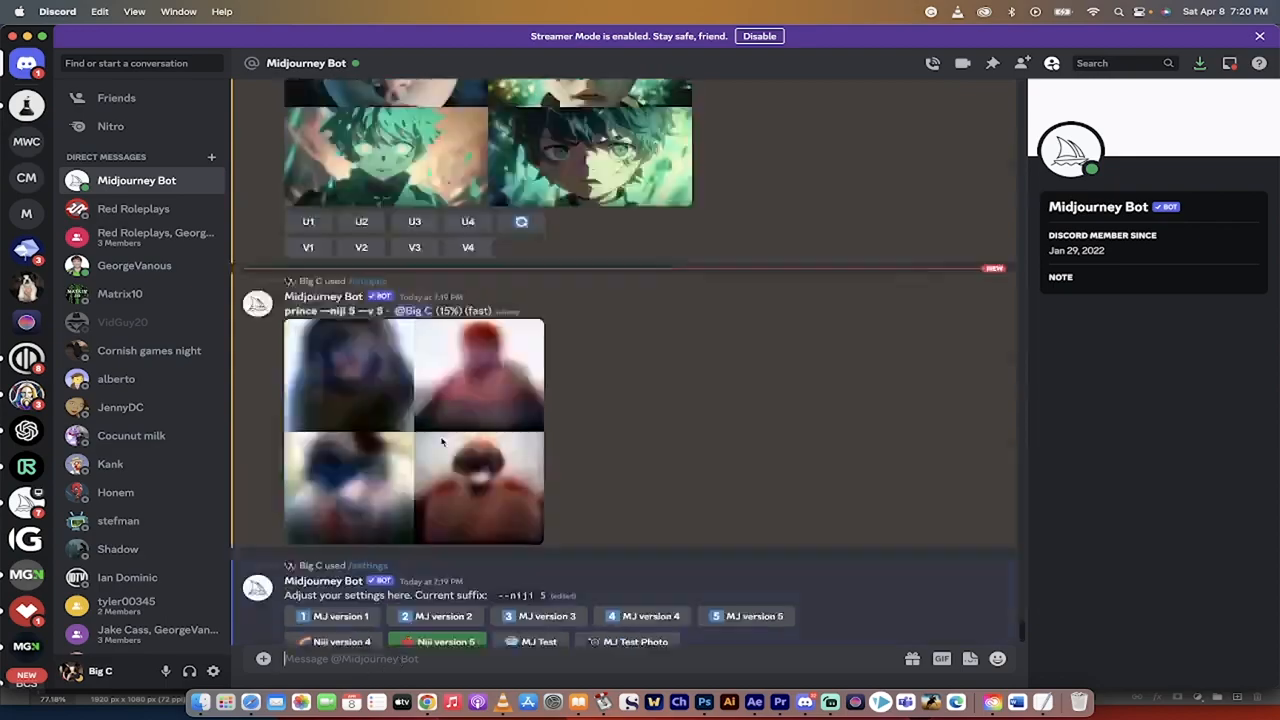
scroll(443, 443, "down", 3)
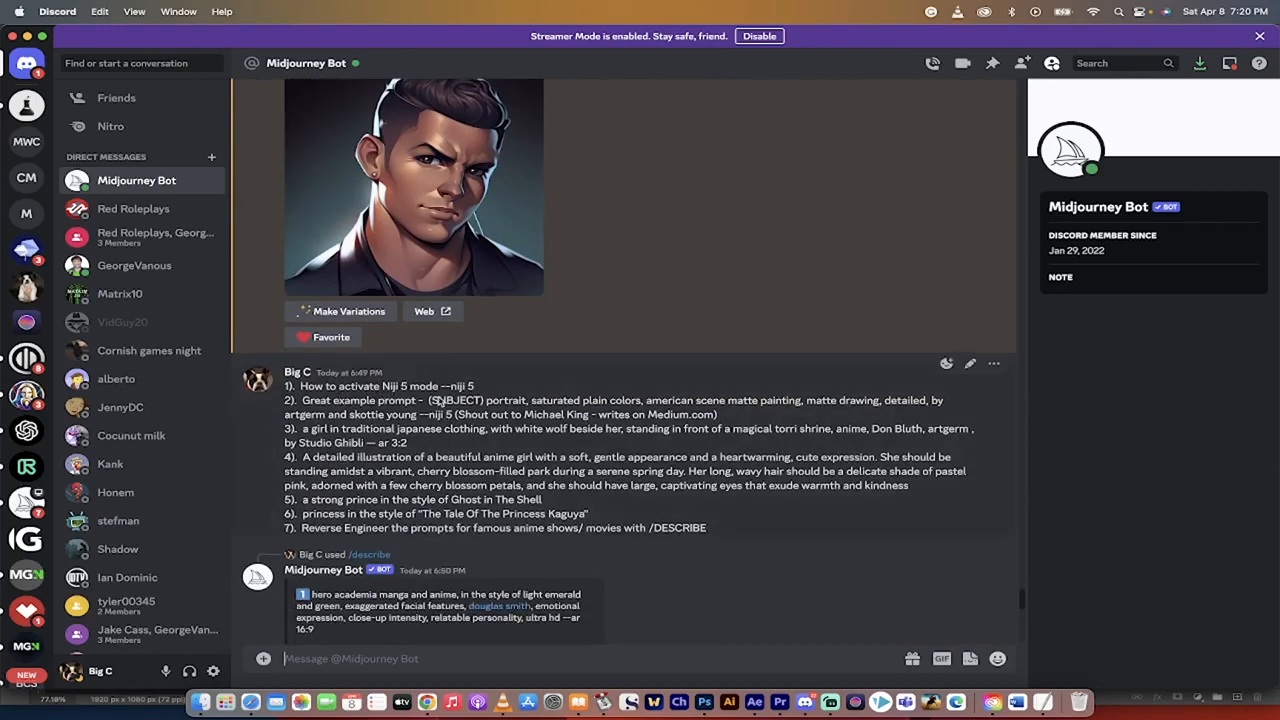
mouse_move(427, 400)
left_mouse_down()
mouse_move(418, 420)
mouse_move(447, 420)
mouse_move(418, 420)
left_mouse_up()
key("super+c")
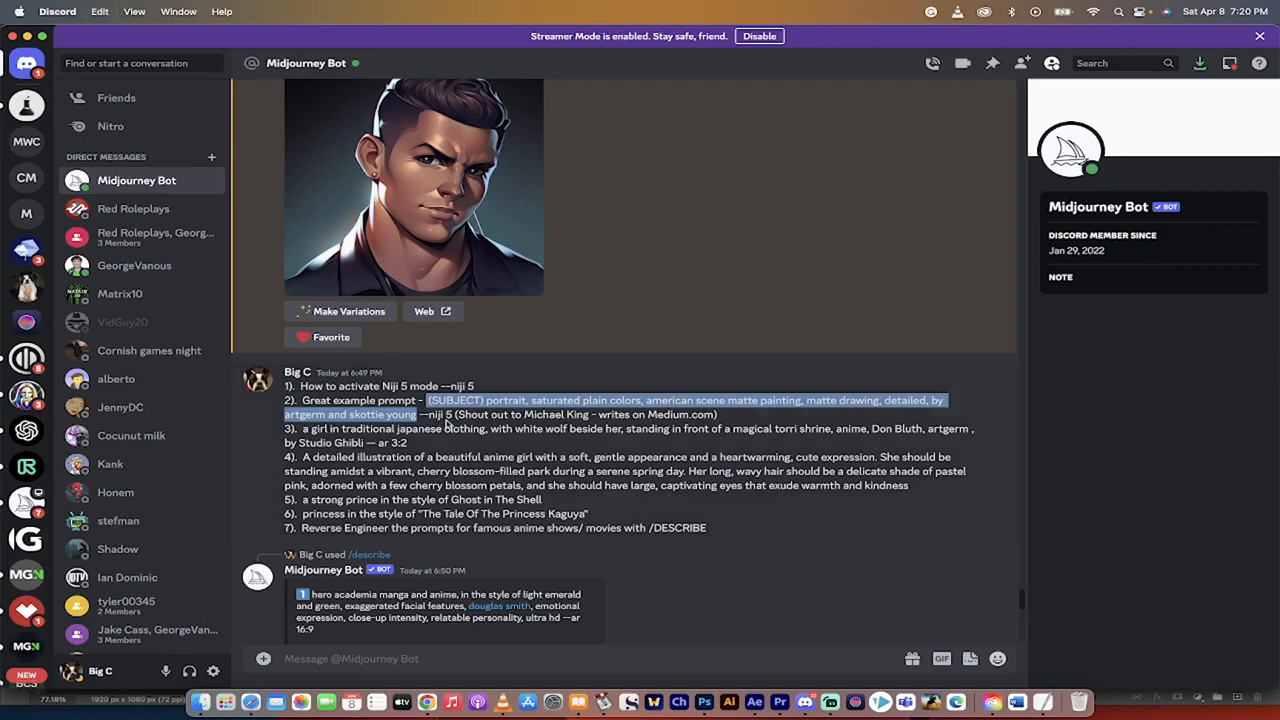
scroll(447, 425, "down", 15)
left_click(344, 650)
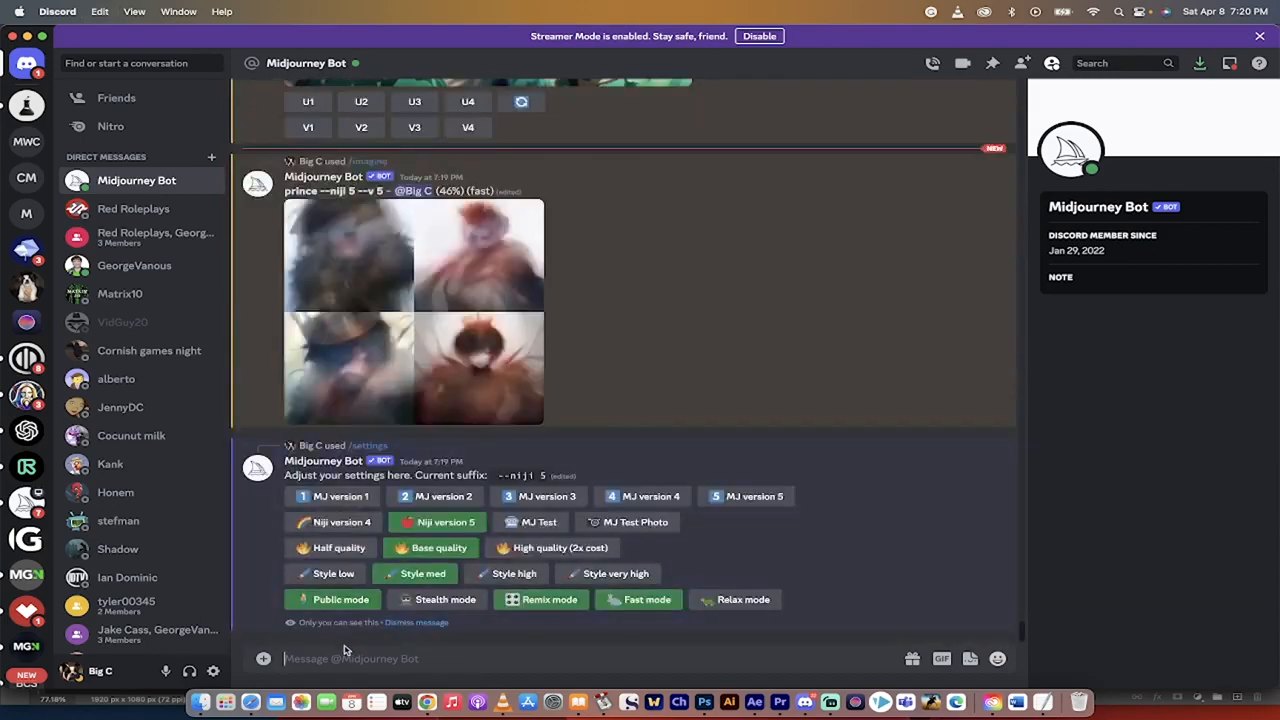
type("/imagine prompt")
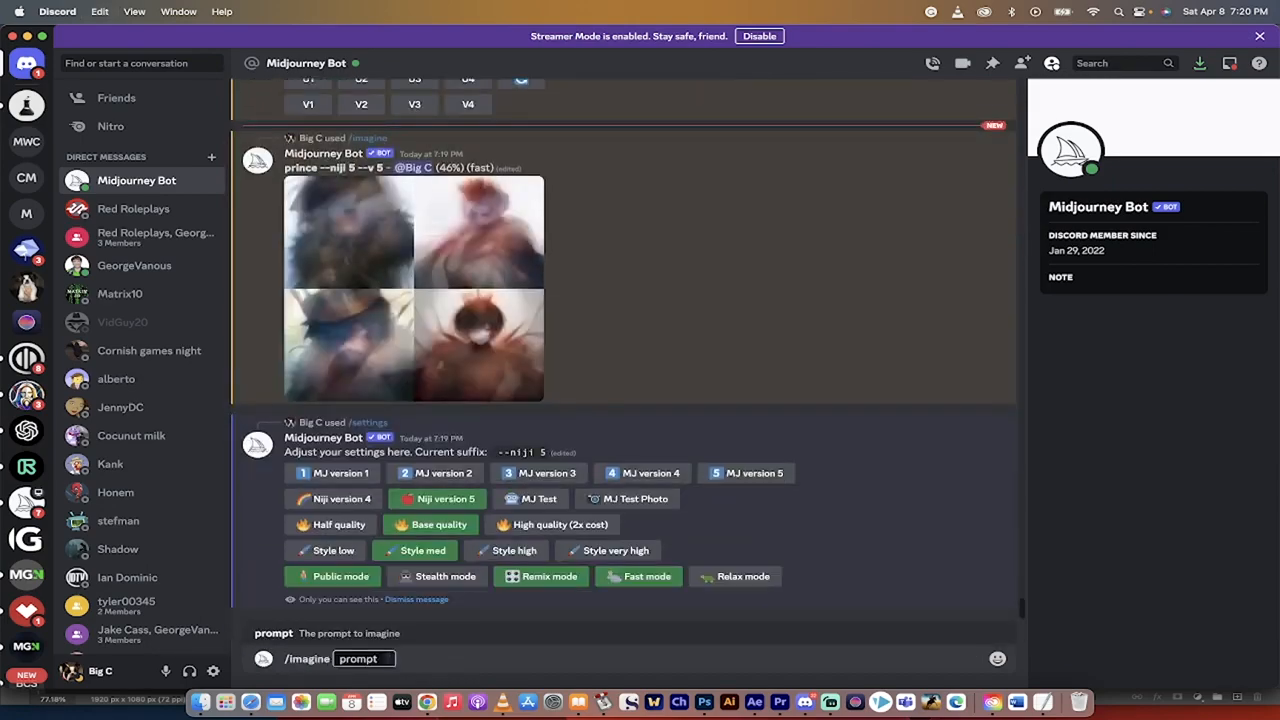
key("super+v")
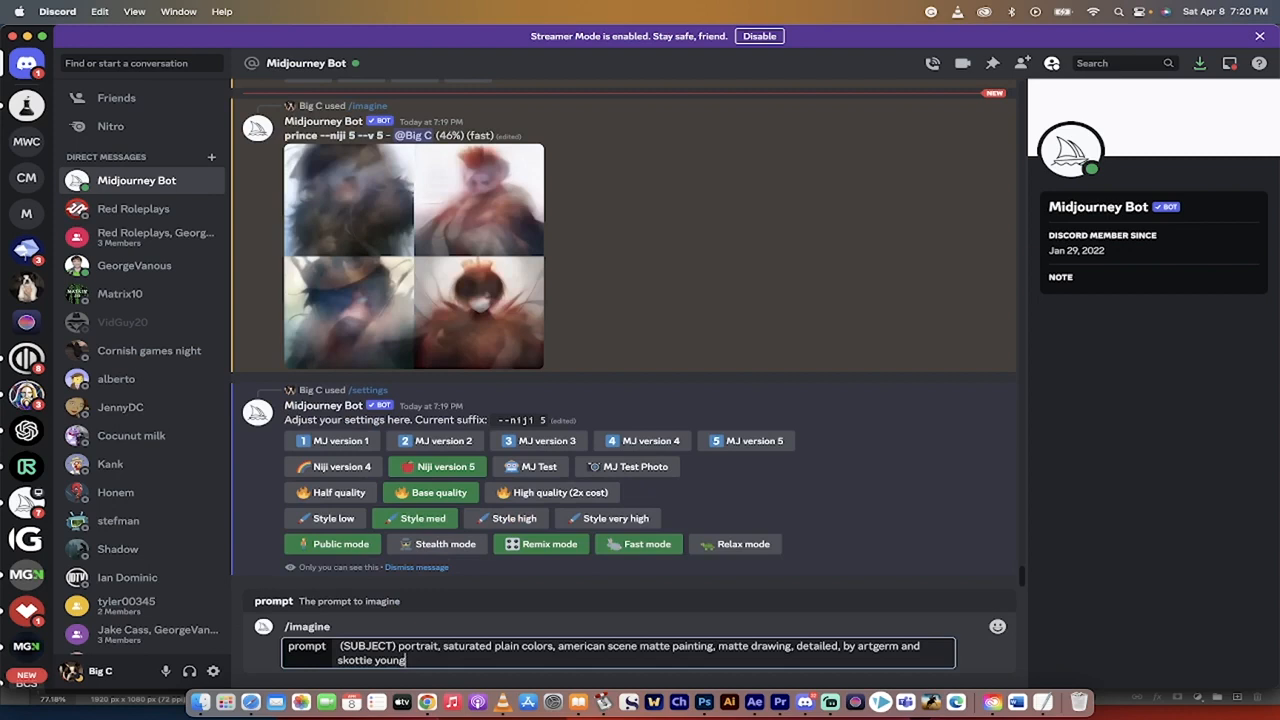
Replace the (SUBJECT) placeholder in the prompt with "A warrior prince" and submit the request.
left_click_drag(397, 647, 341, 650)
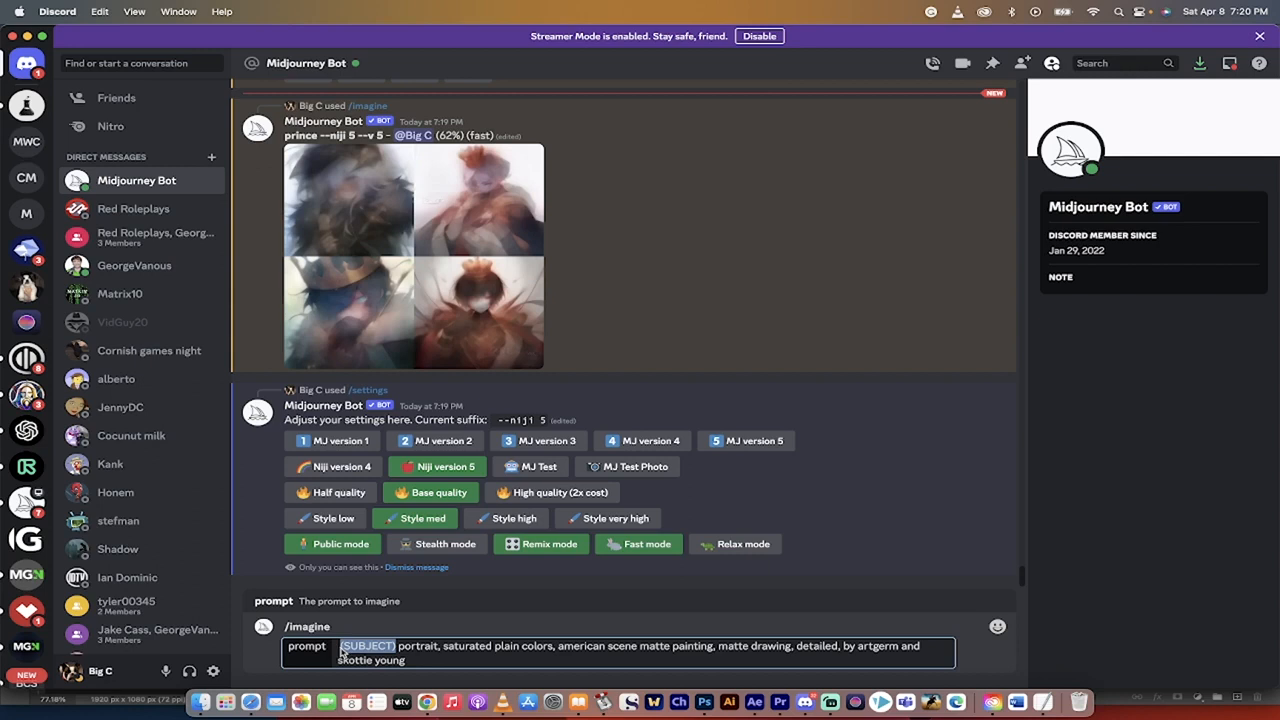
type("A warrior prince")
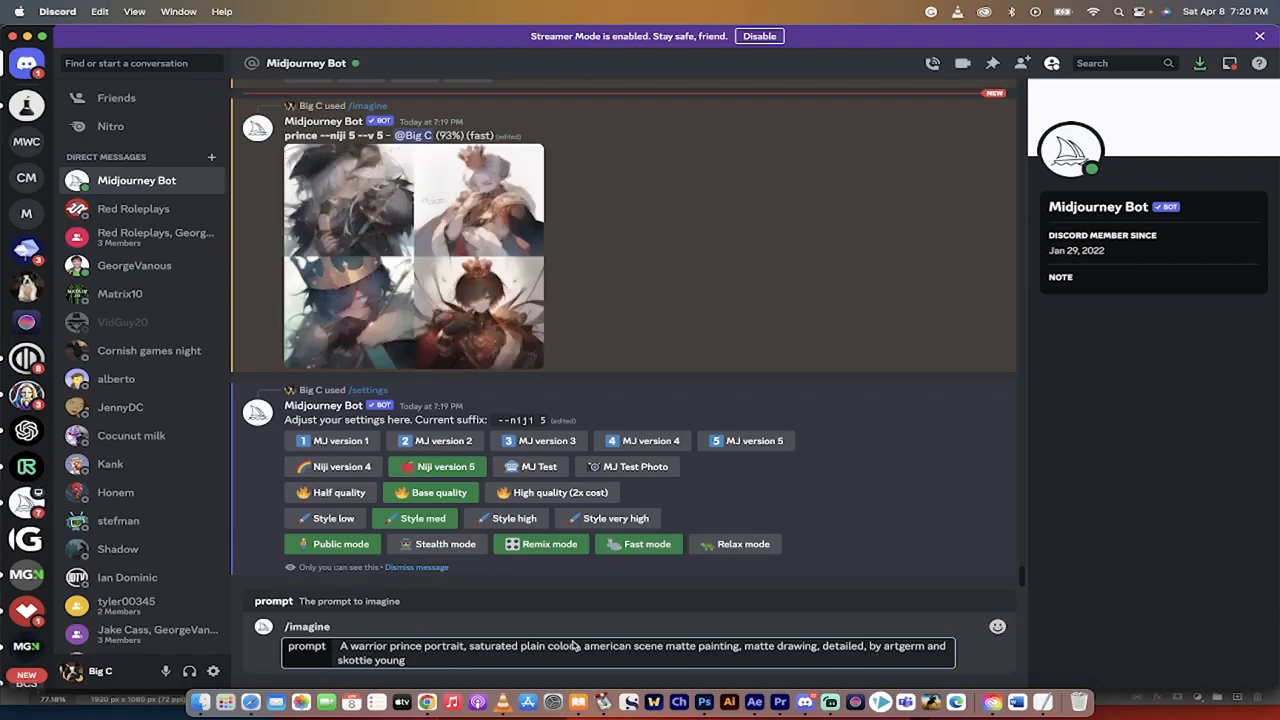
scroll(728, 495, "up", 15)
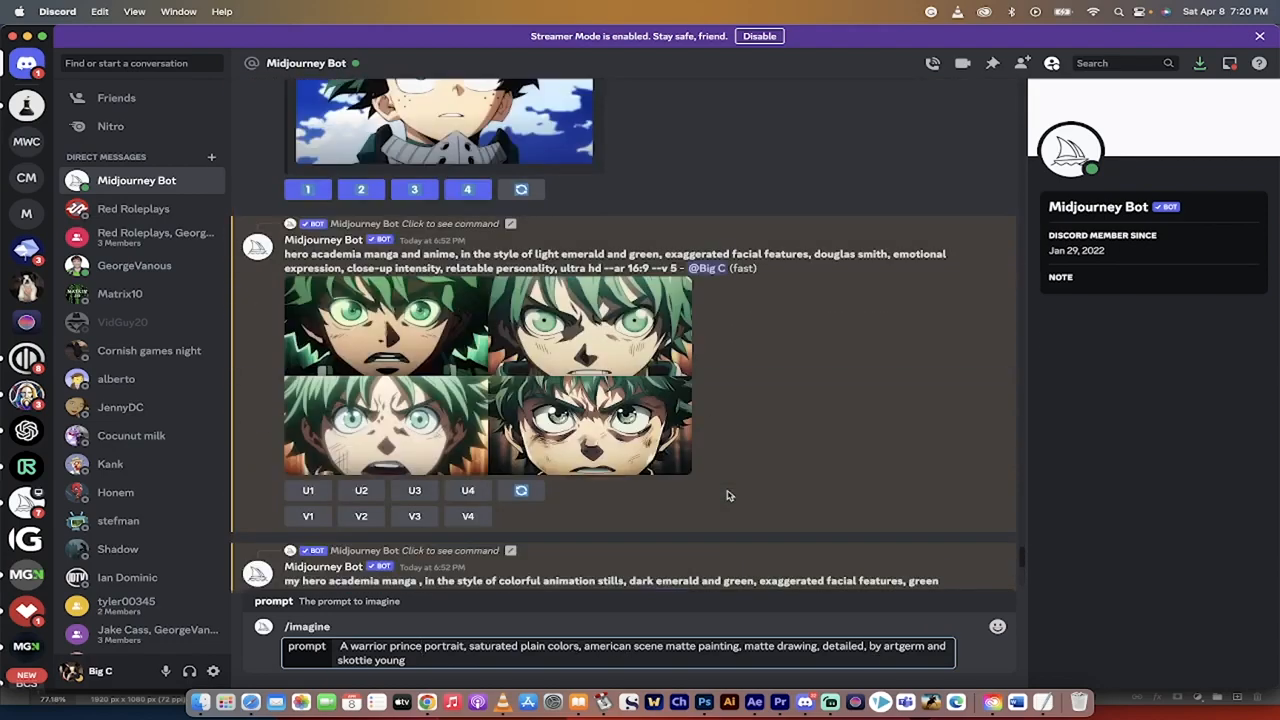
scroll(728, 495, "up", 10)
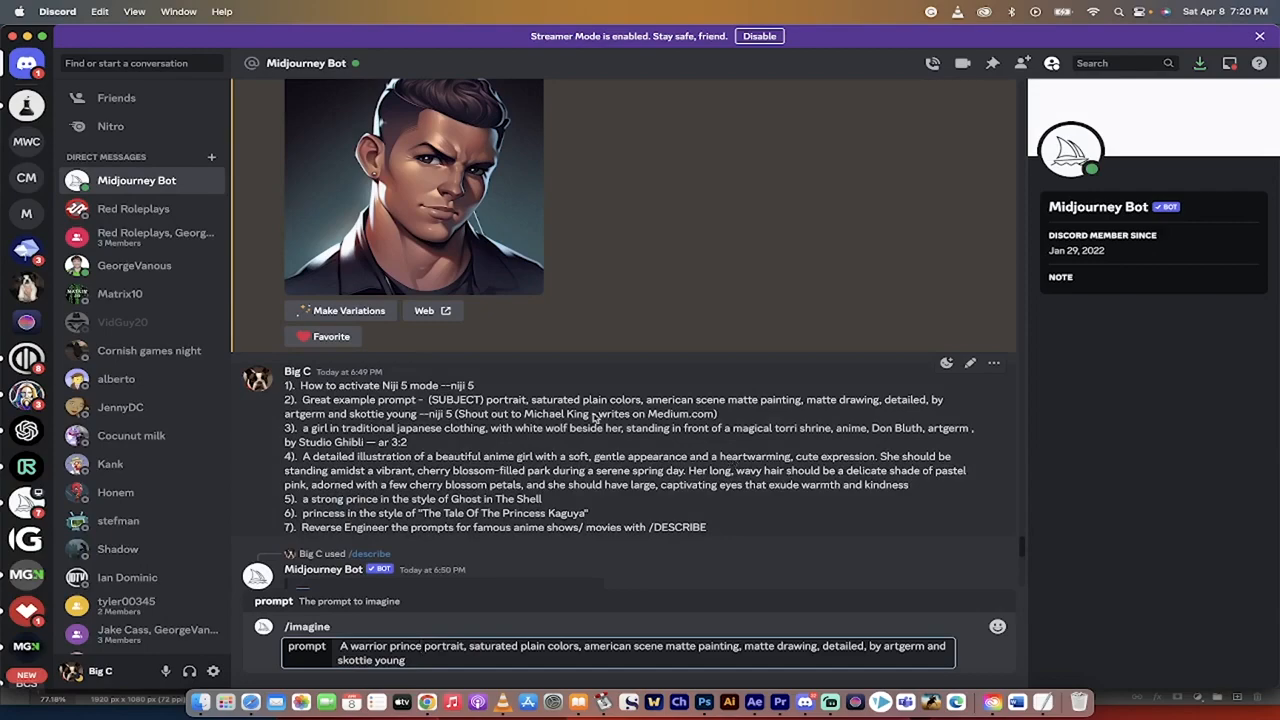
scroll(562, 430, "down", 20)
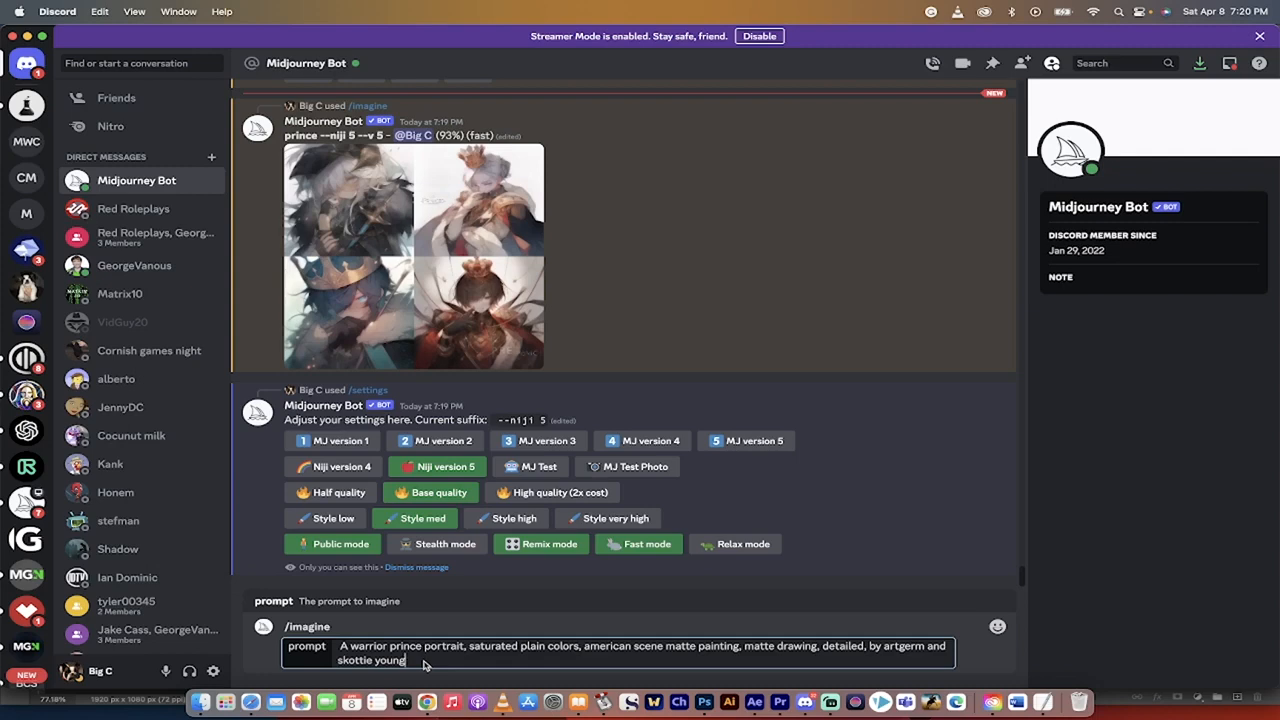
key("Return")
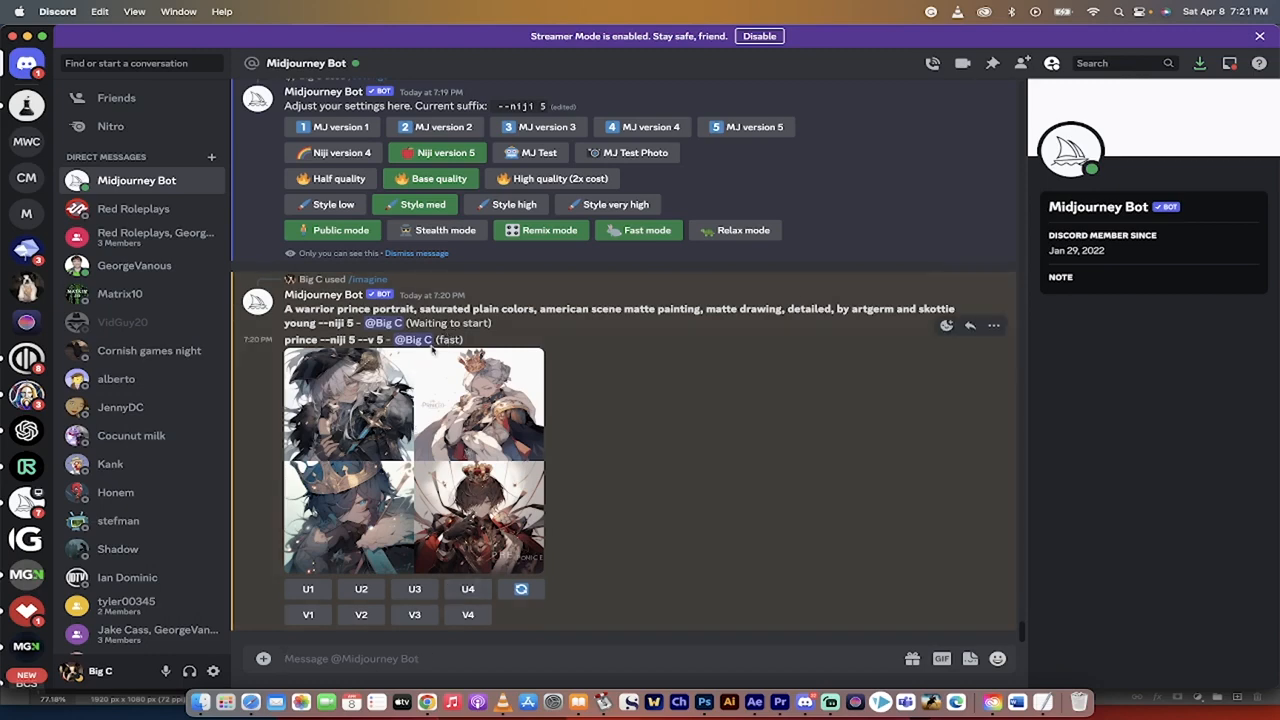
Enlarge the finished "prince" image grid to examine the four results, and close the preview.
left_click(360, 435)
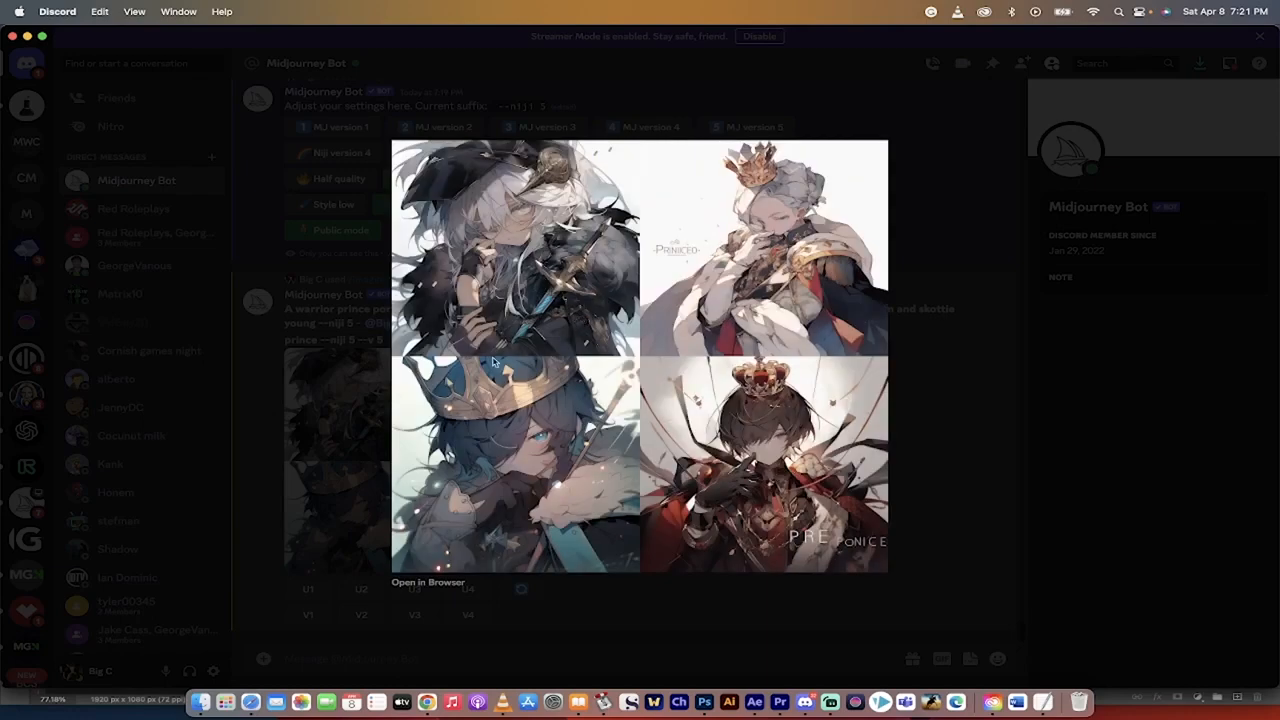
key("Escape")
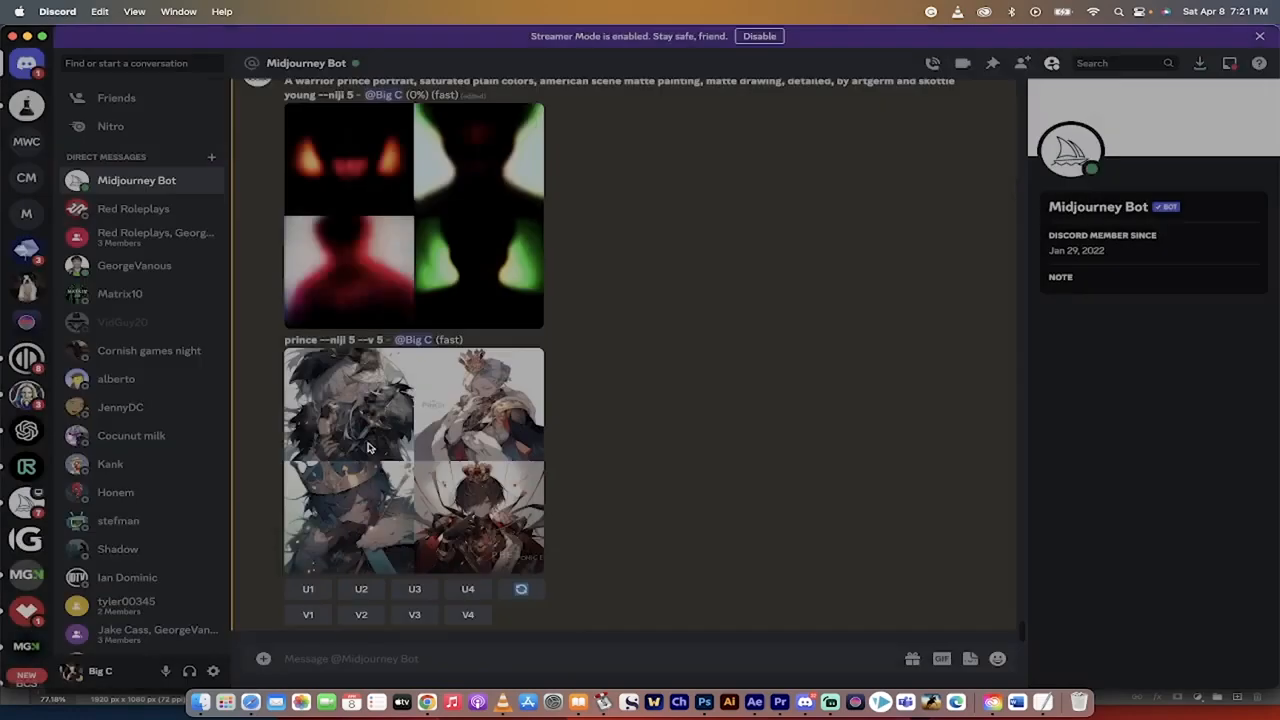
left_click(459, 463)
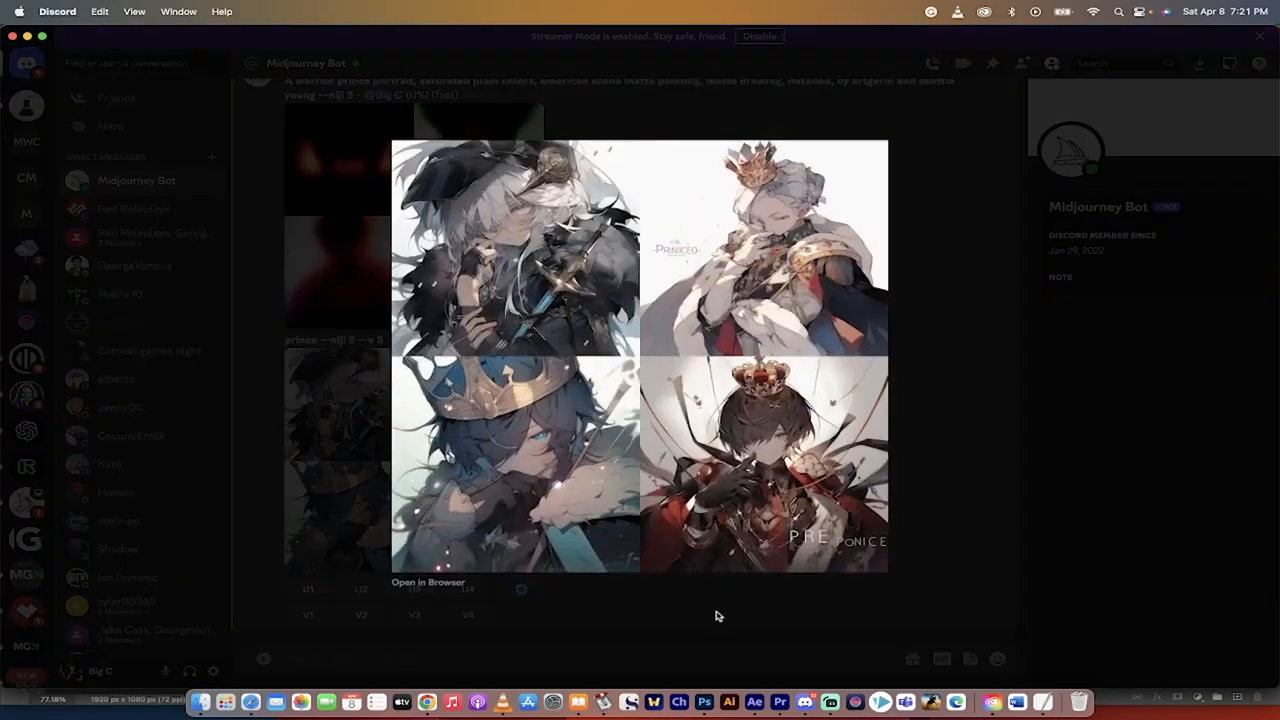
key("Escape")
scroll(660, 491, "up", 5)
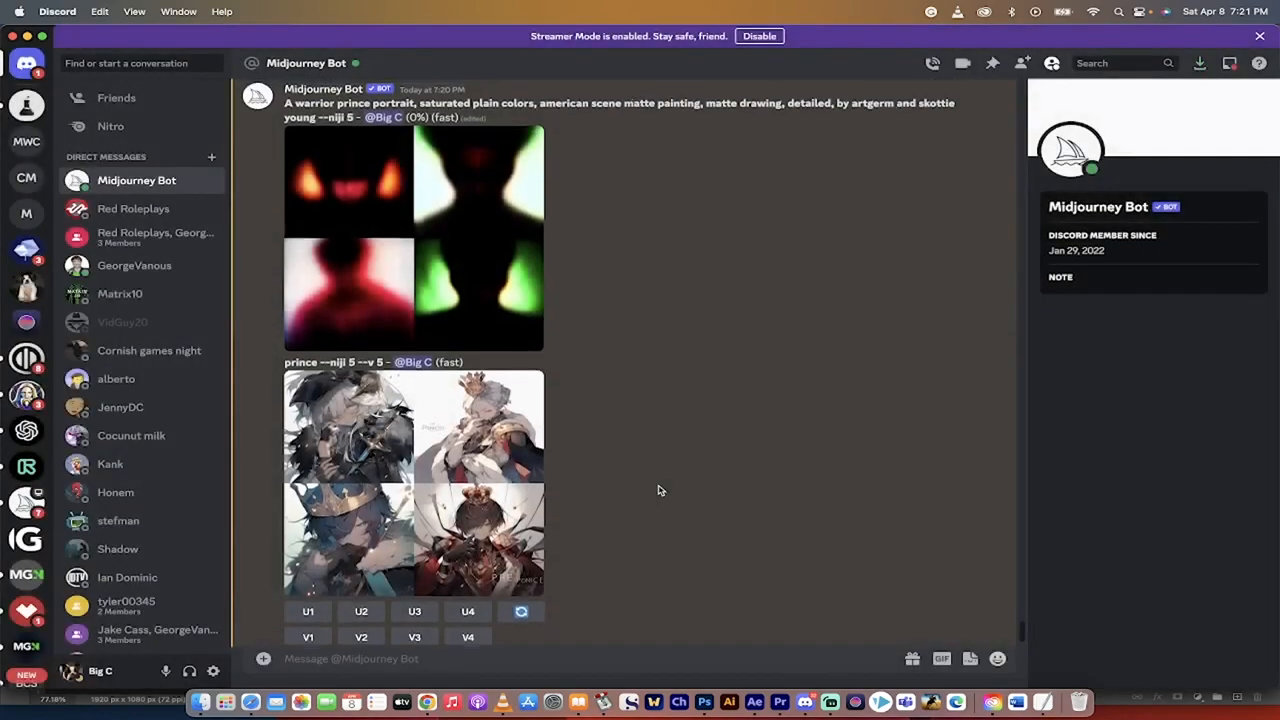
scroll(659, 490, "down", 5)
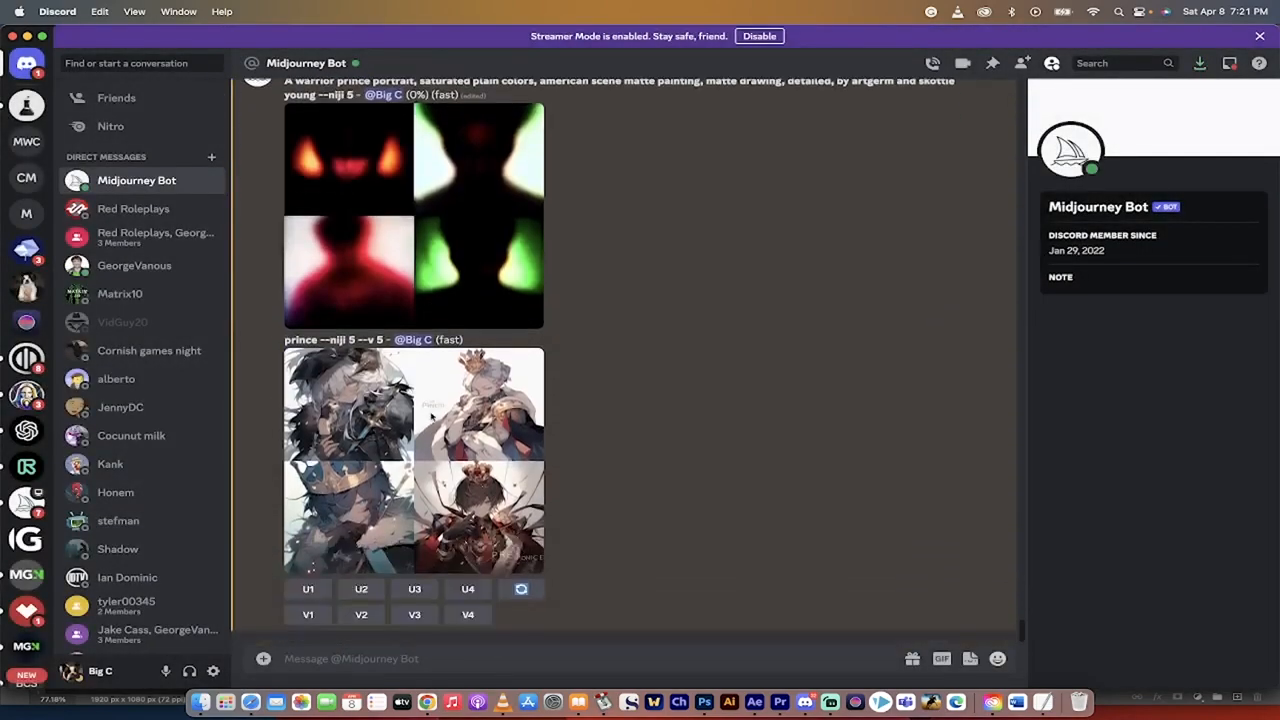
Copy the third example prompt, about a girl in traditional japanese clothing with a white wolf, from the numbered notes.
scroll(398, 591, "up", 10)
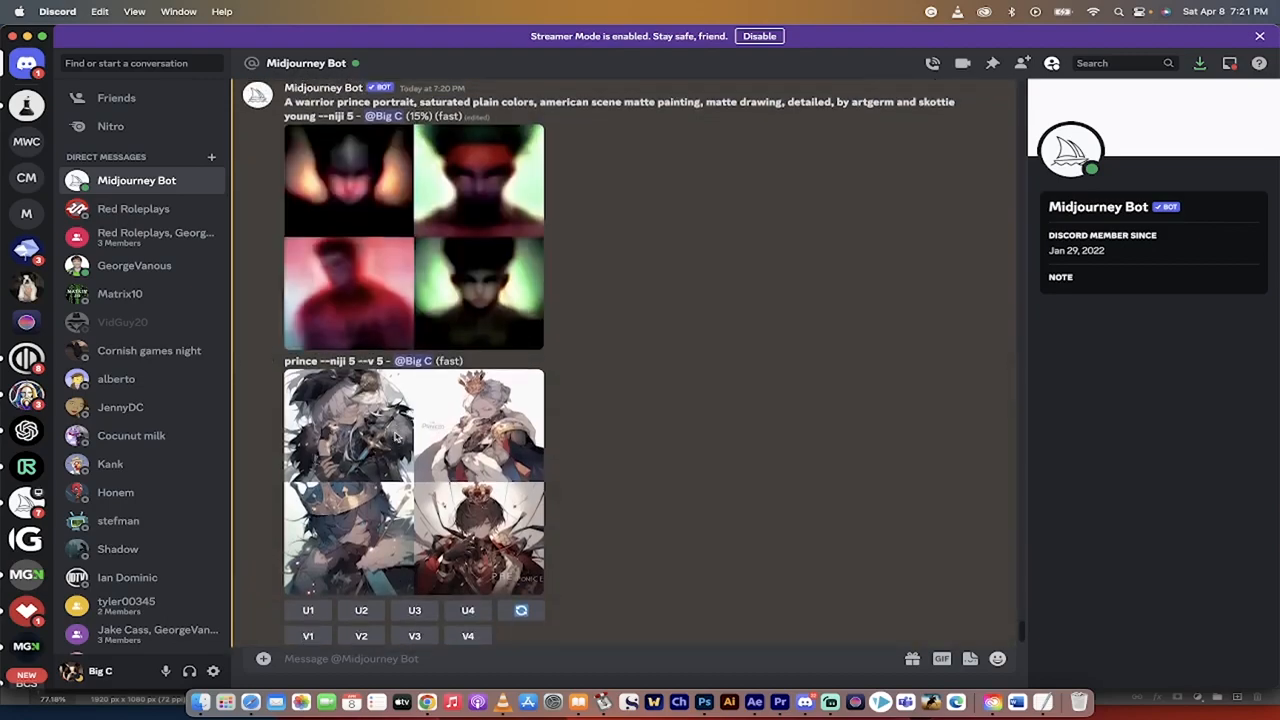
scroll(396, 437, "up", 10)
type("a")
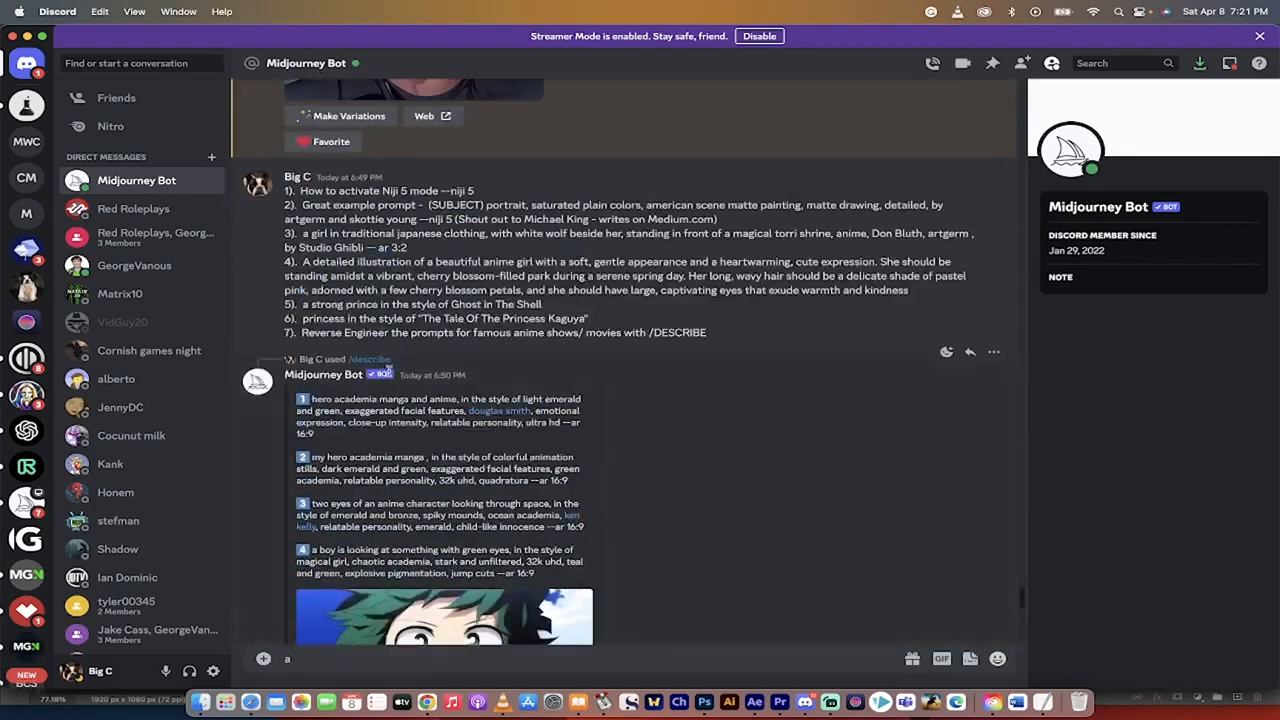
left_click_drag(303, 234, 410, 252)
key("super+c")
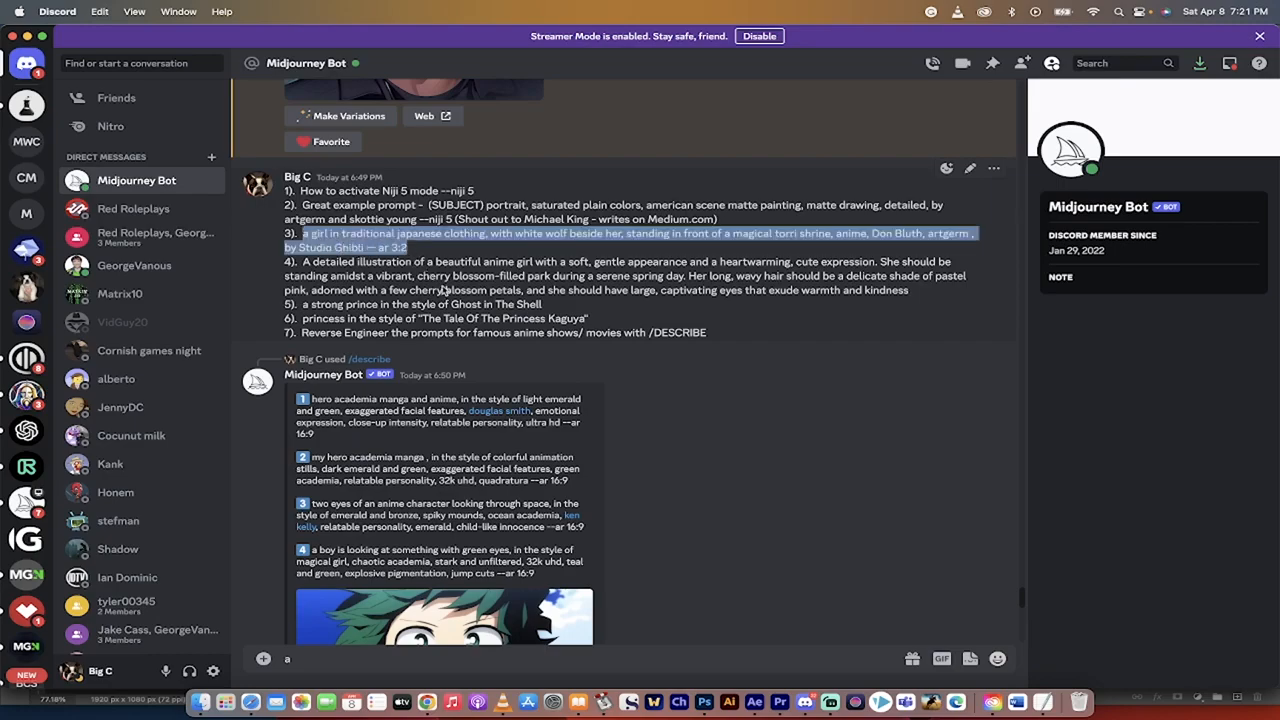
scroll(440, 400, "down", 15)
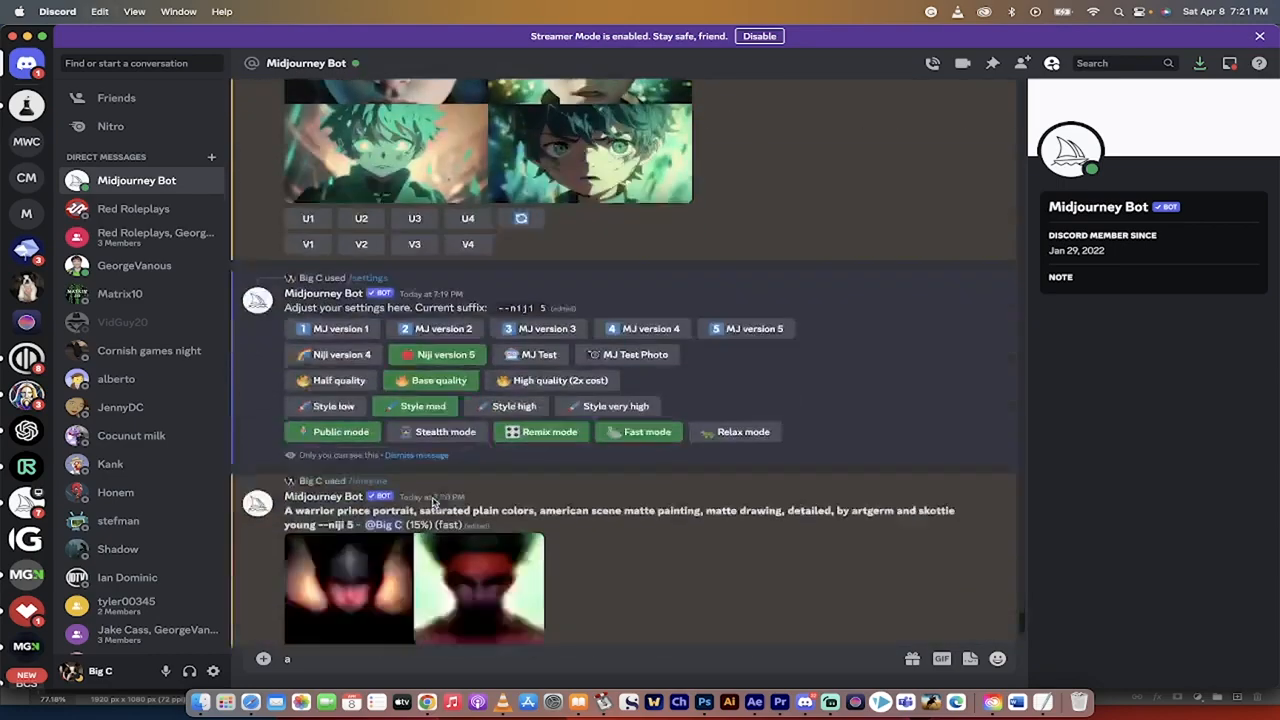
scroll(433, 503, "down", 5)
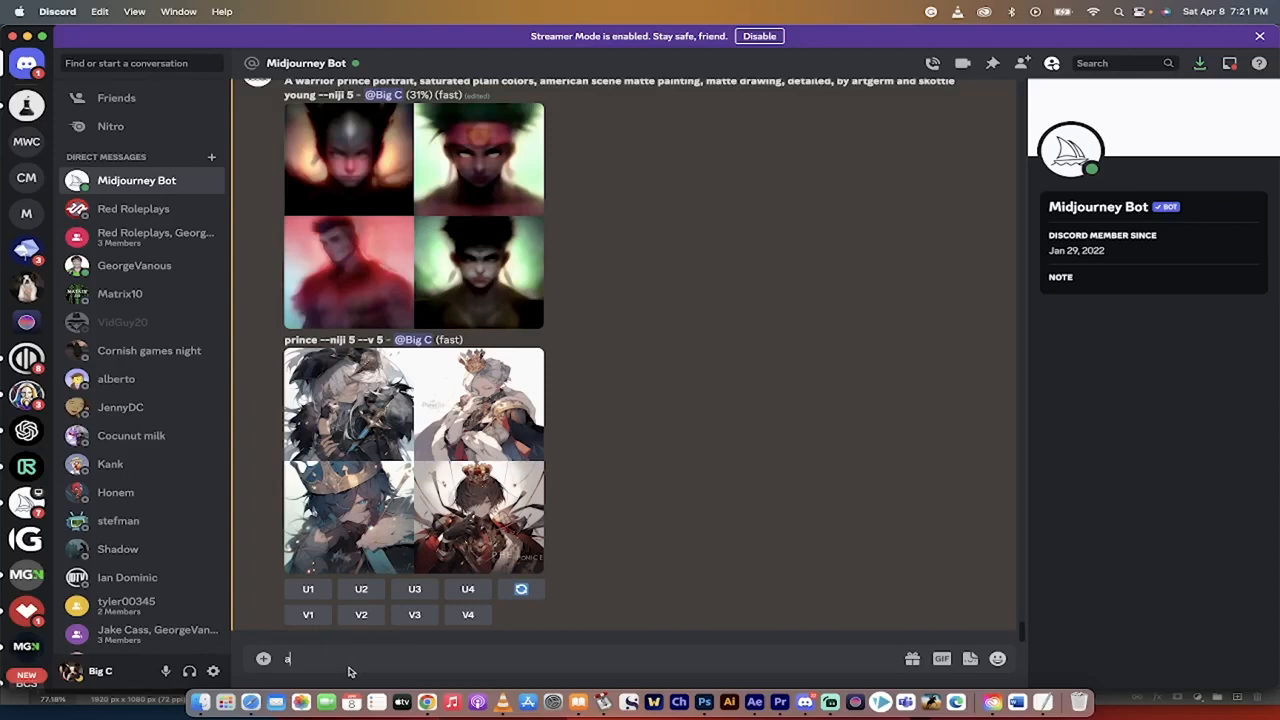
Replace the stray message text with an /imagine command using the copied girl and white wolf prompt, and submit it.
left_click_drag(292, 662, 264, 660)
type("/imagine prompt")
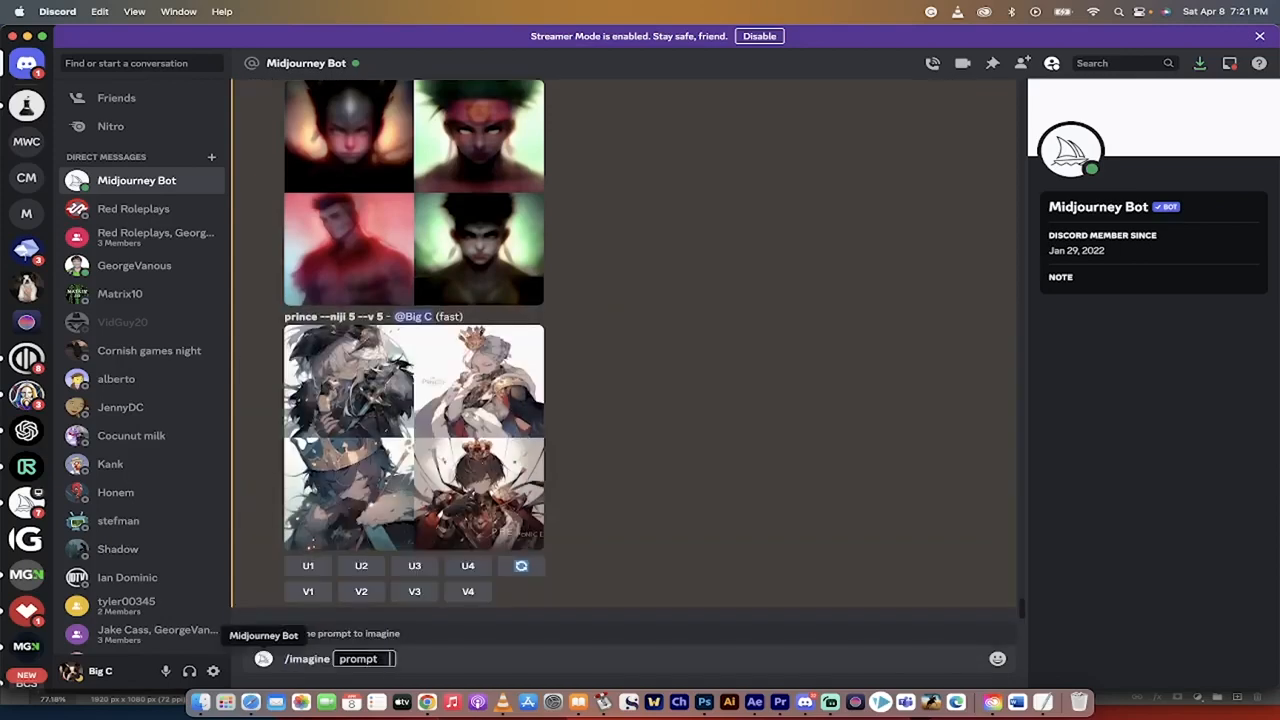
key("super+v")
left_click(364, 658)
type(",")
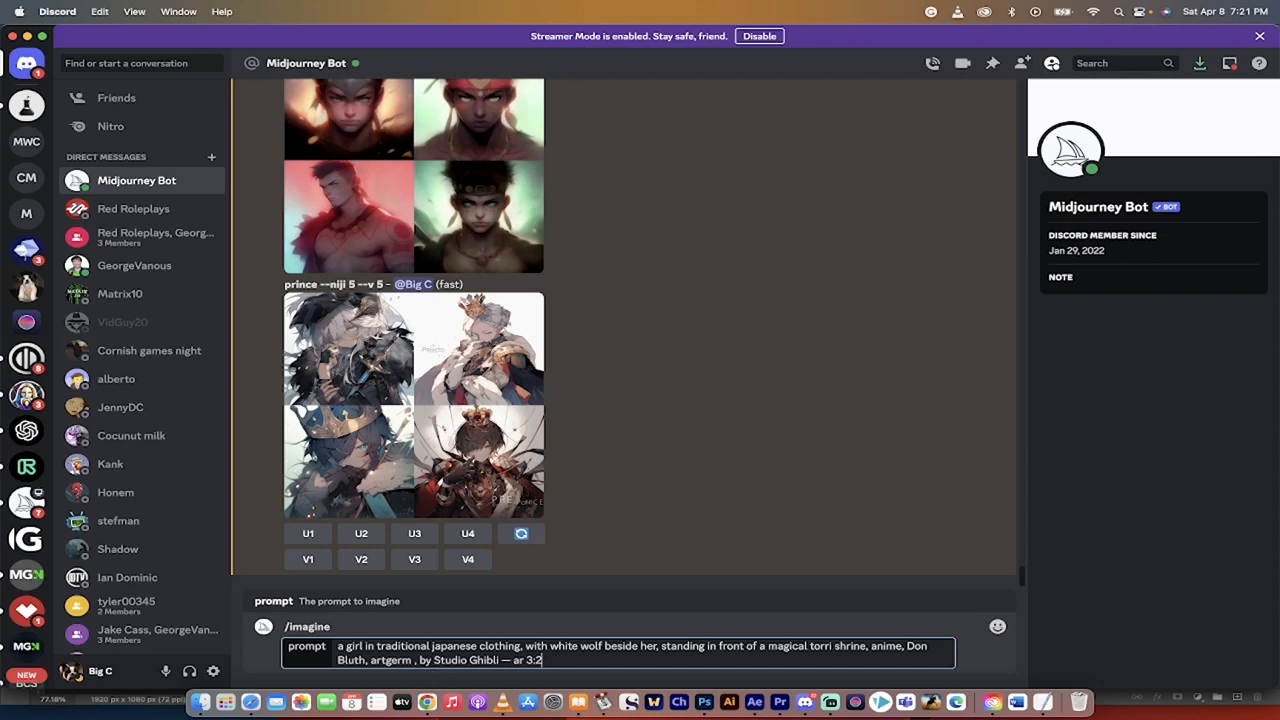
key("Return")
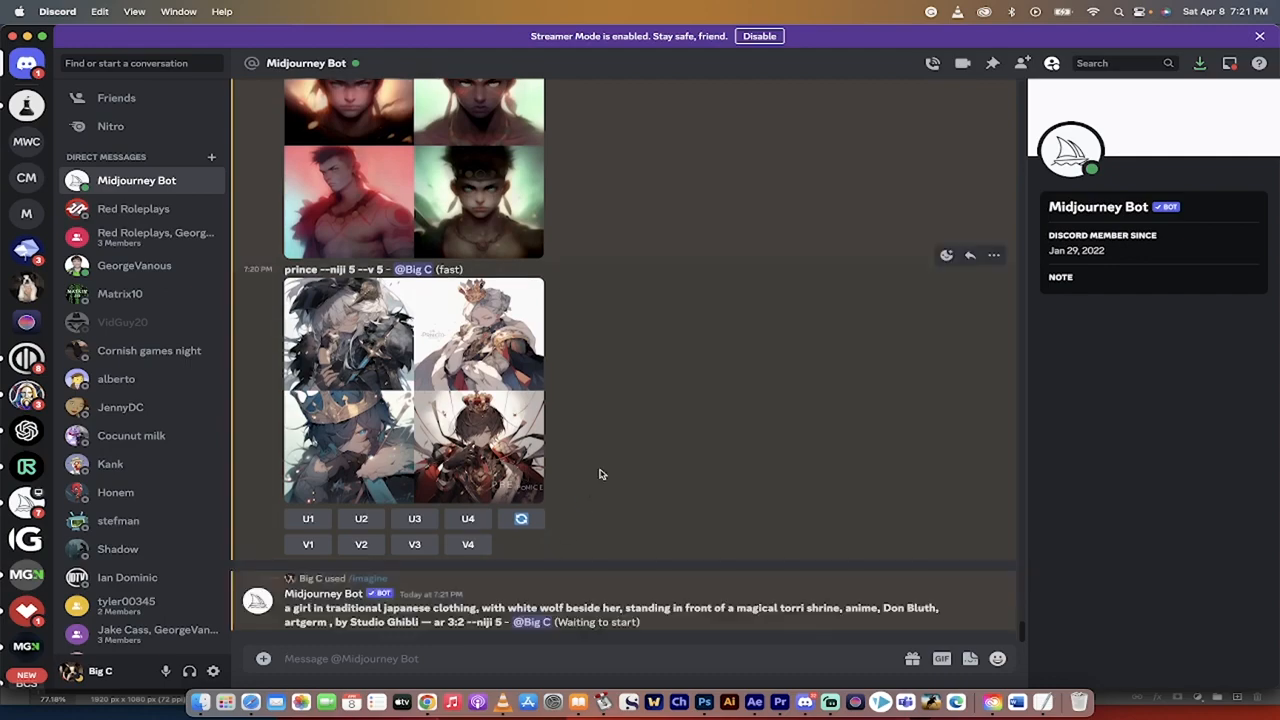
Copy the fourth example prompt, the detailed illustration of a beautiful anime girl, from the numbered notes.
scroll(600, 474, "up", 5)
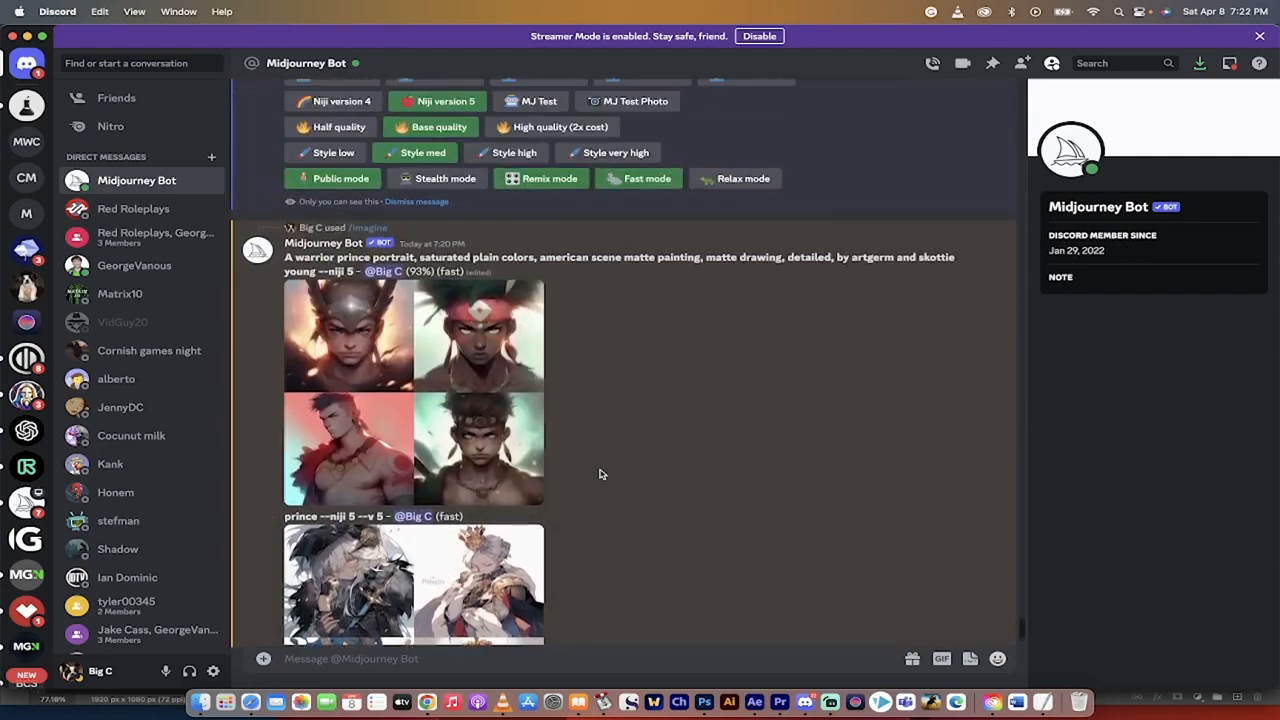
scroll(600, 474, "up", 15)
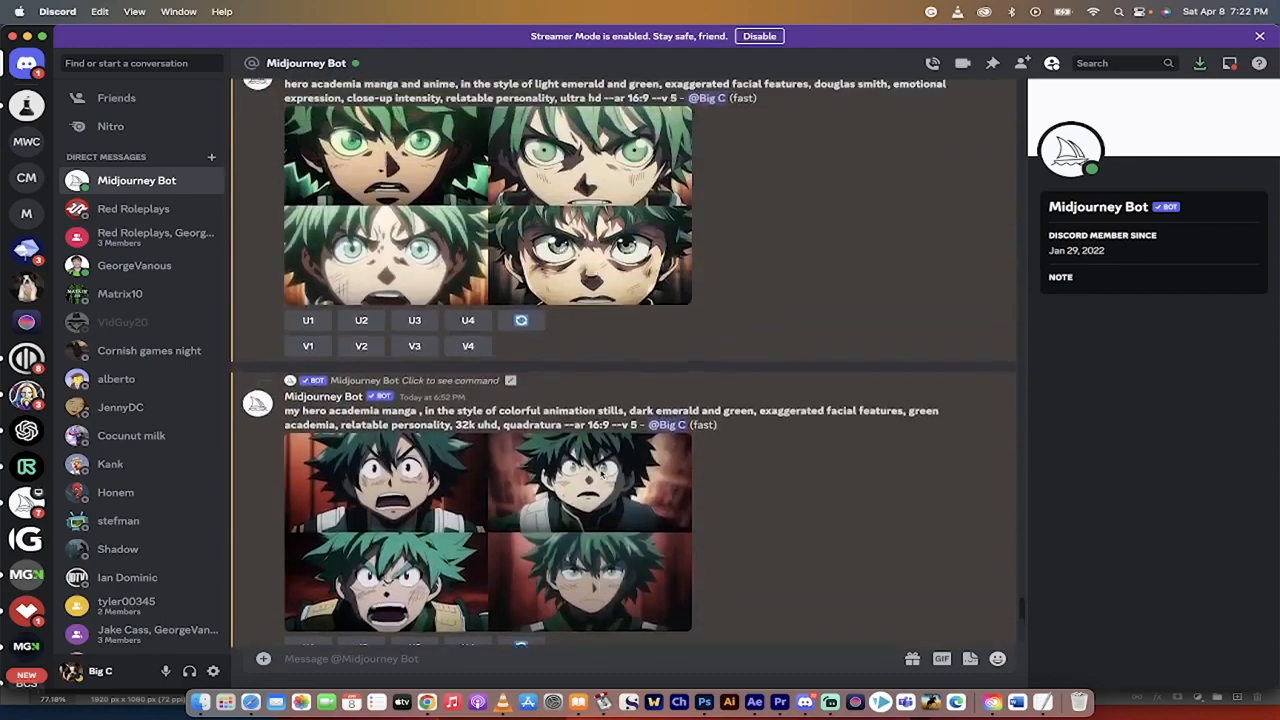
scroll(600, 474, "up", 5)
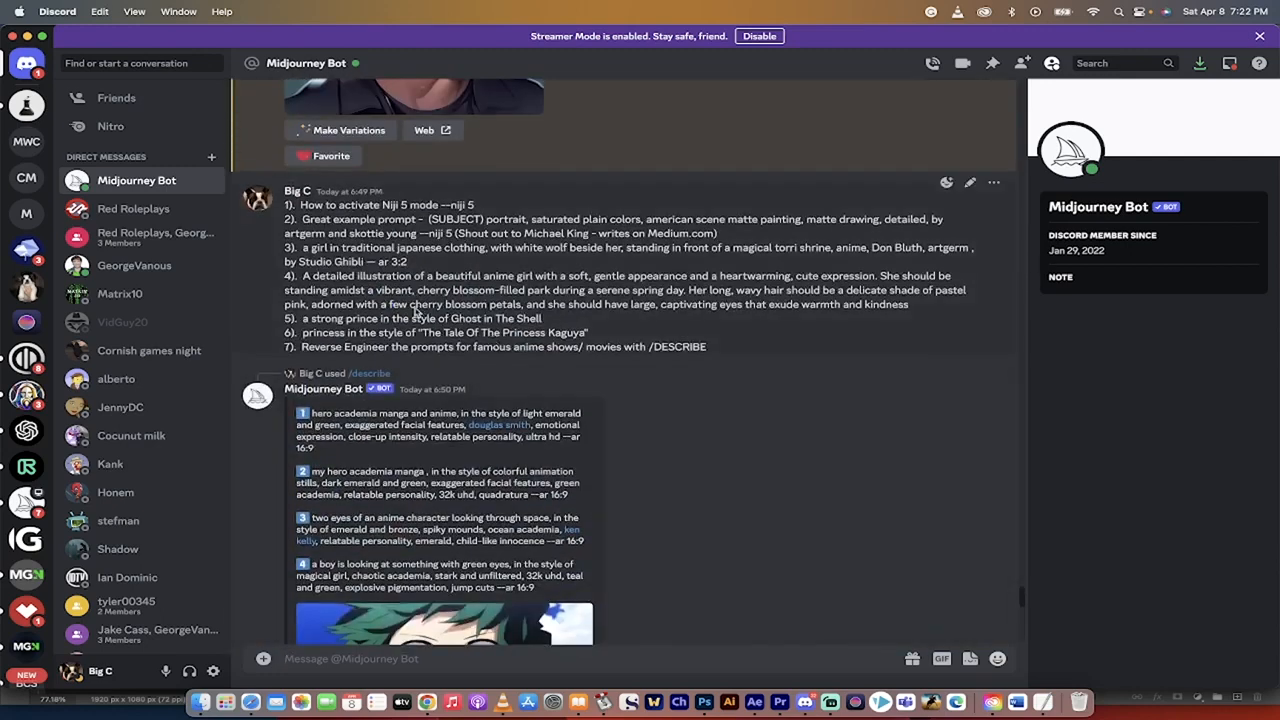
left_click_drag(303, 277, 955, 305)
key("super+c")
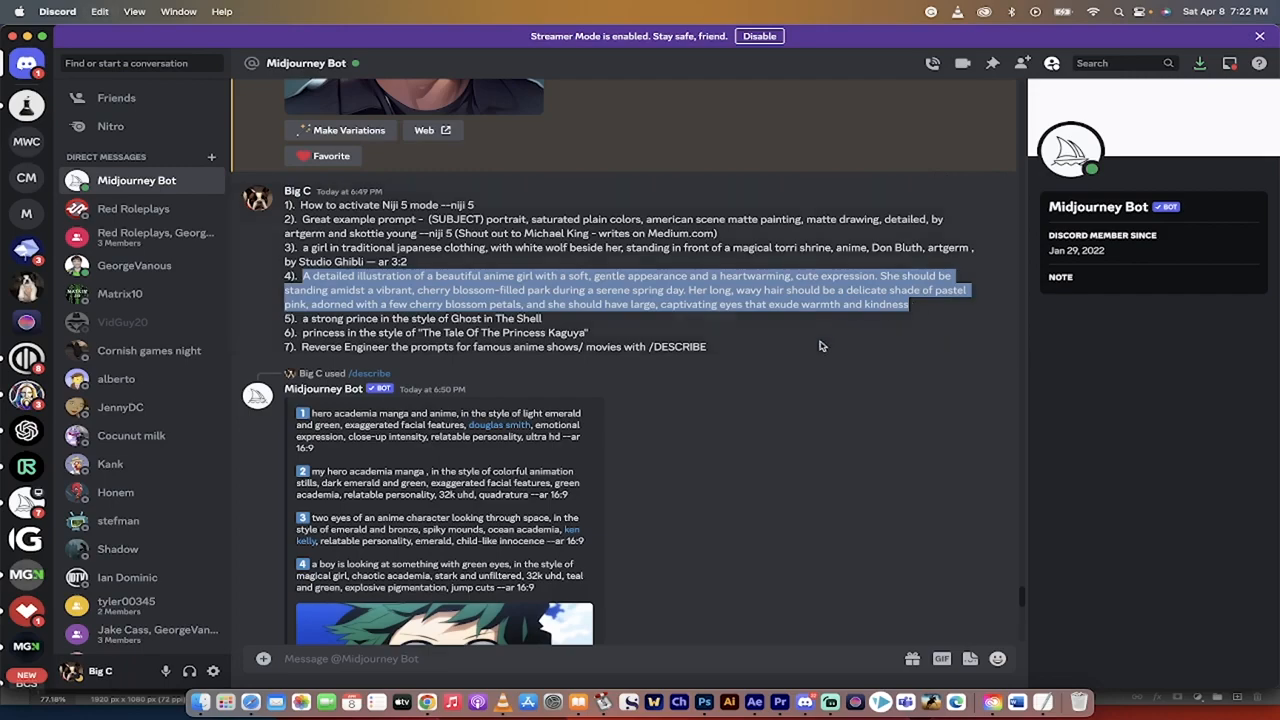
Submit an /imagine request using the copied prompt about the anime girl in a cherry blossom-filled park.
scroll(734, 363, "down", 15)
scroll(578, 485, "down", 3)
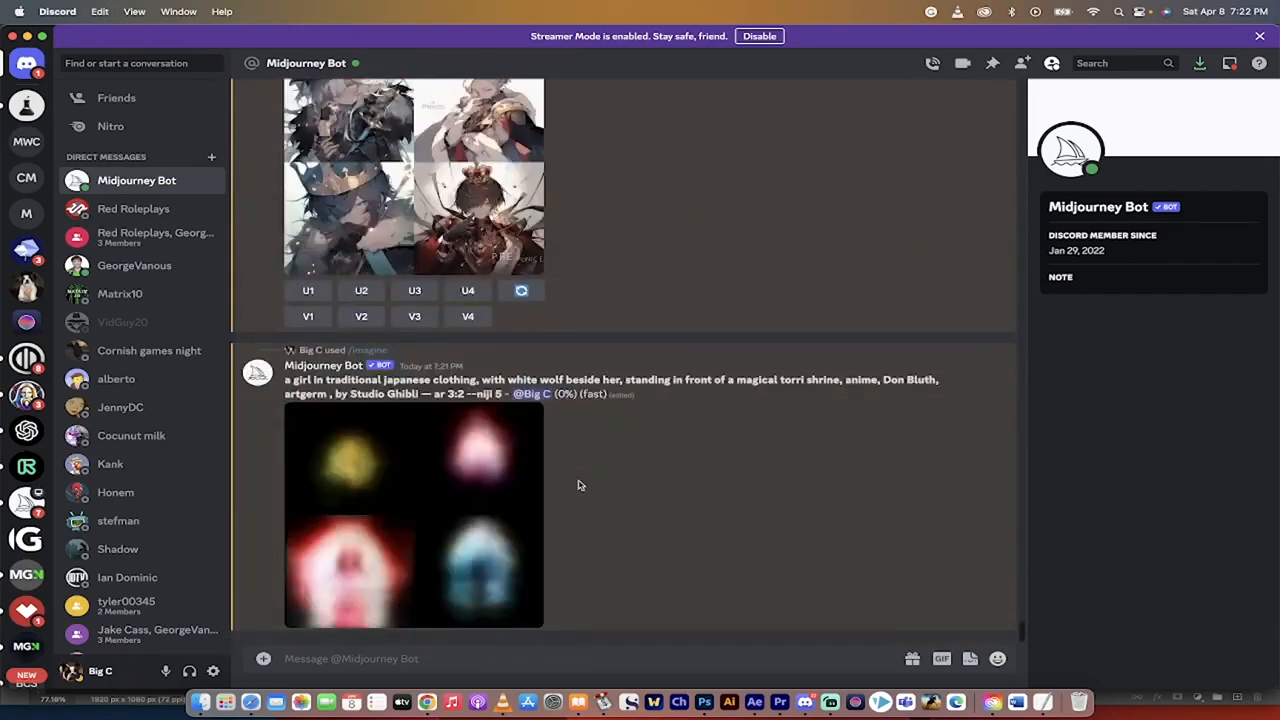
left_click(394, 658)
type("/imagine")
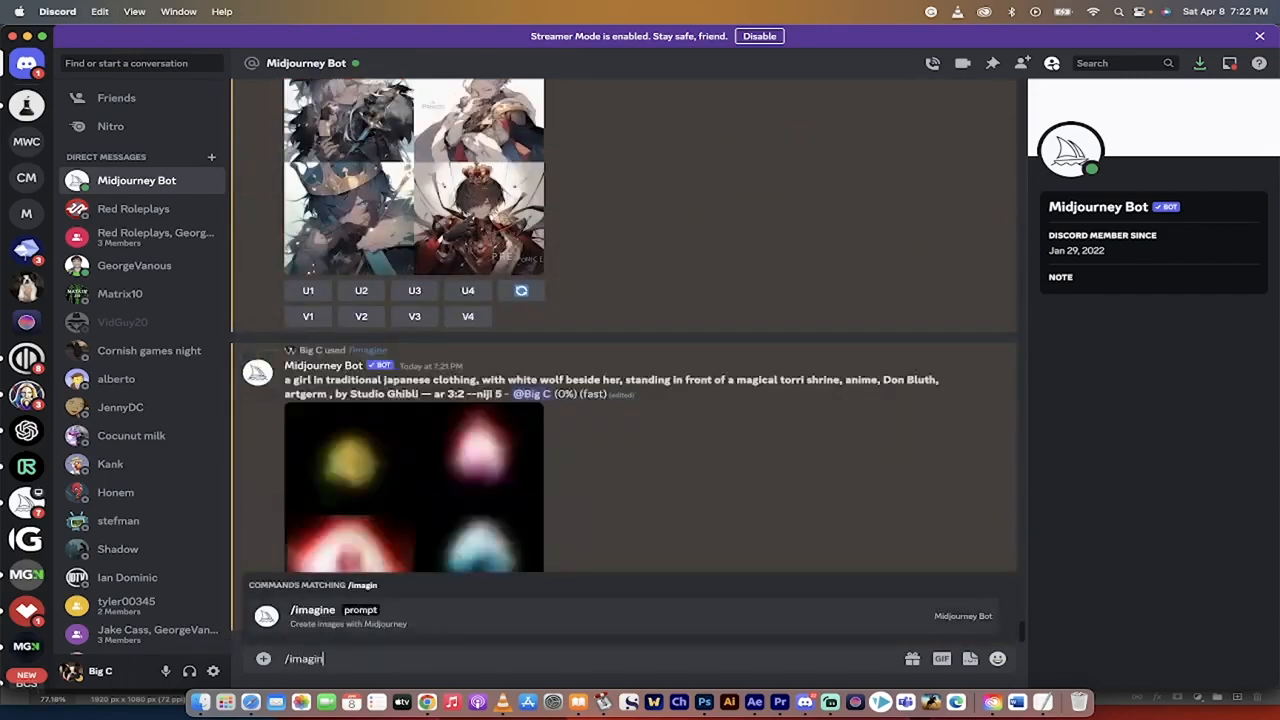
key("Tab")
key("super+v")
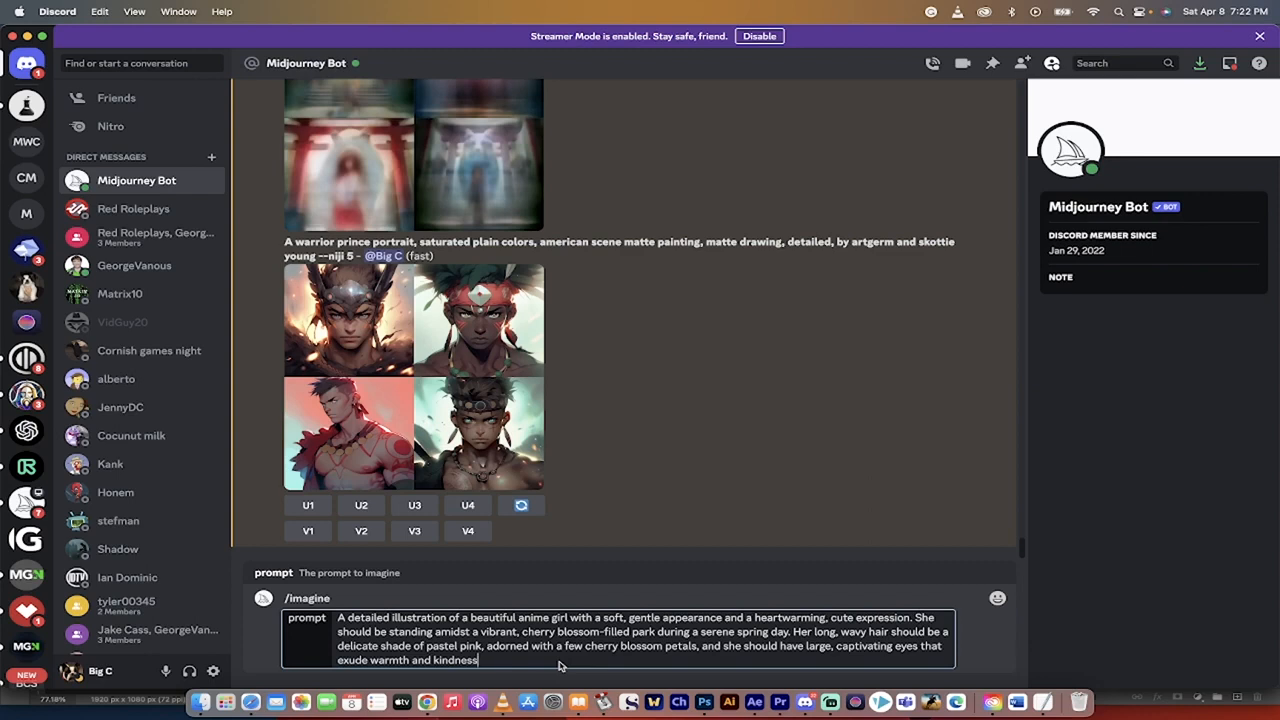
key("Return")
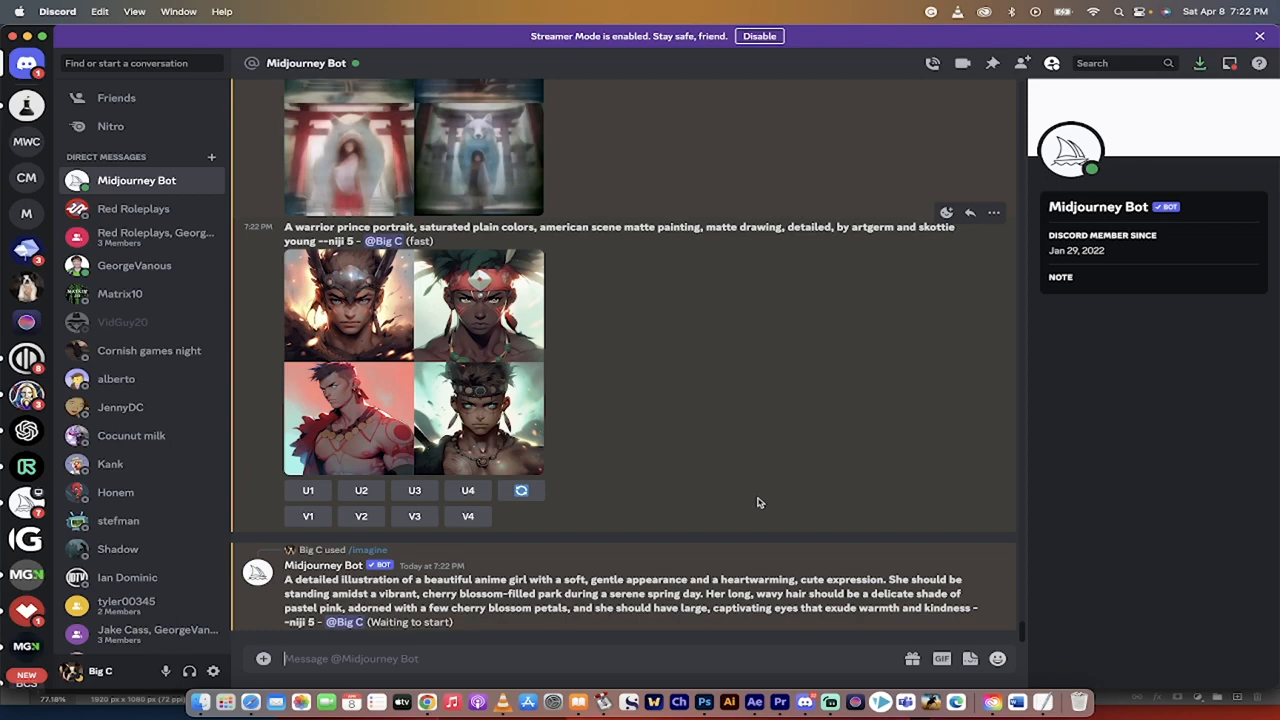
Find the finished "prince" grid again, view it enlarged, and close the preview.
scroll(758, 502, "up", 15)
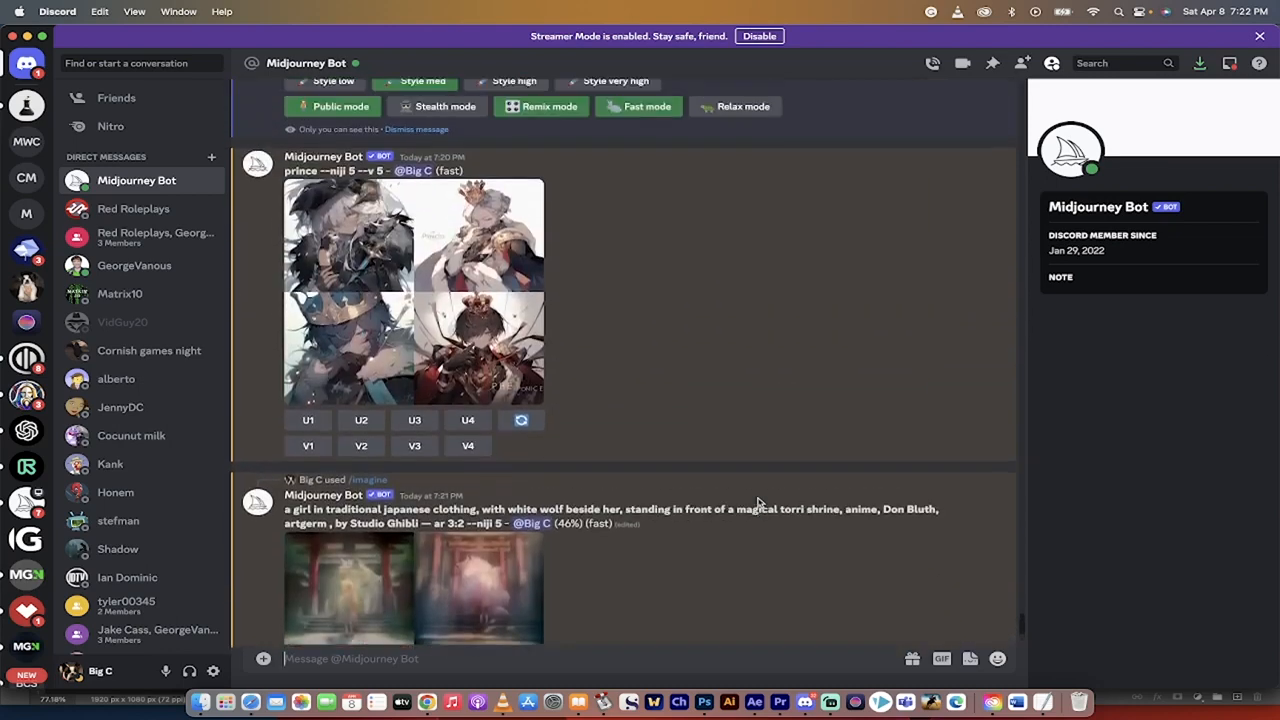
scroll(758, 502, "down", 5)
scroll(758, 502, "up", 2)
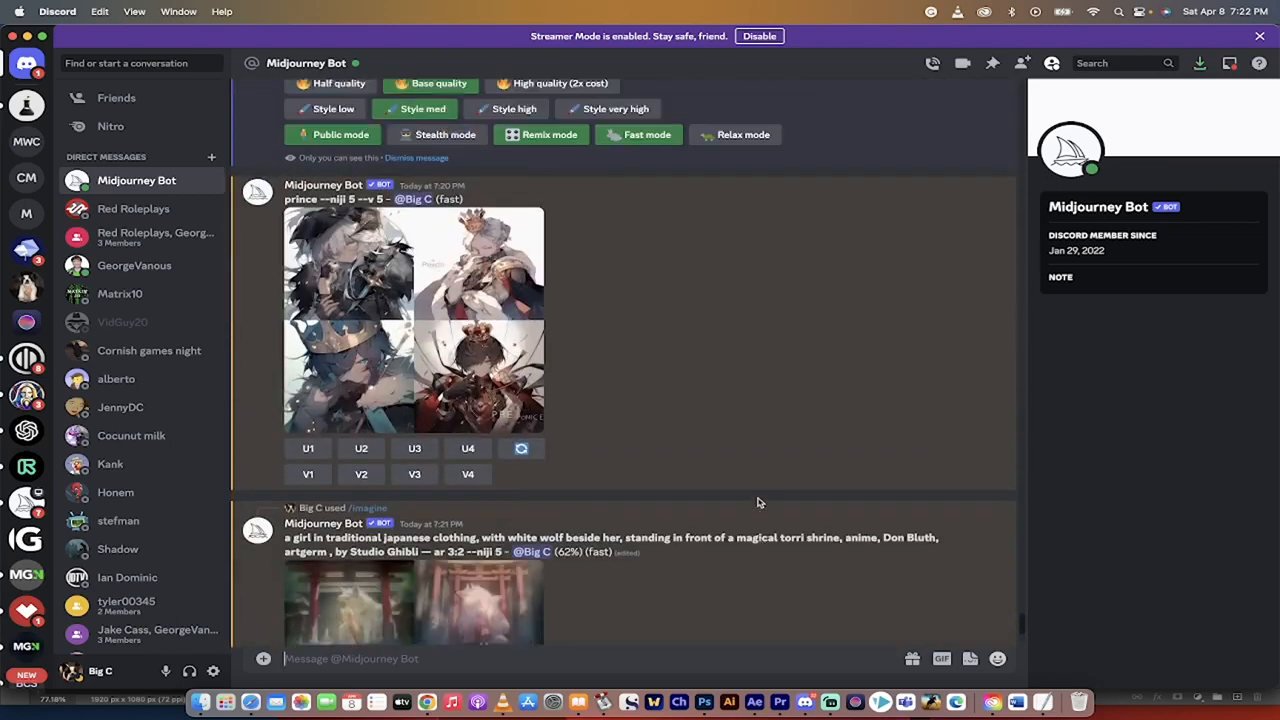
left_click(416, 310)
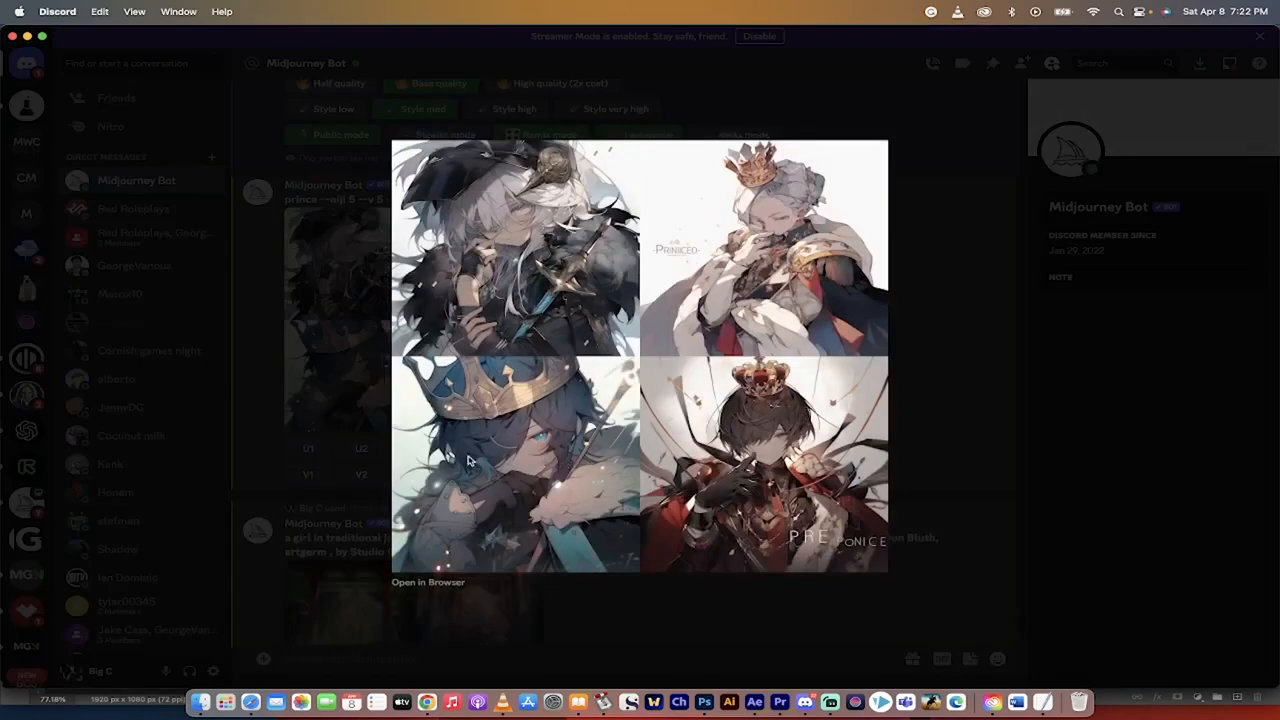
left_click(379, 447)
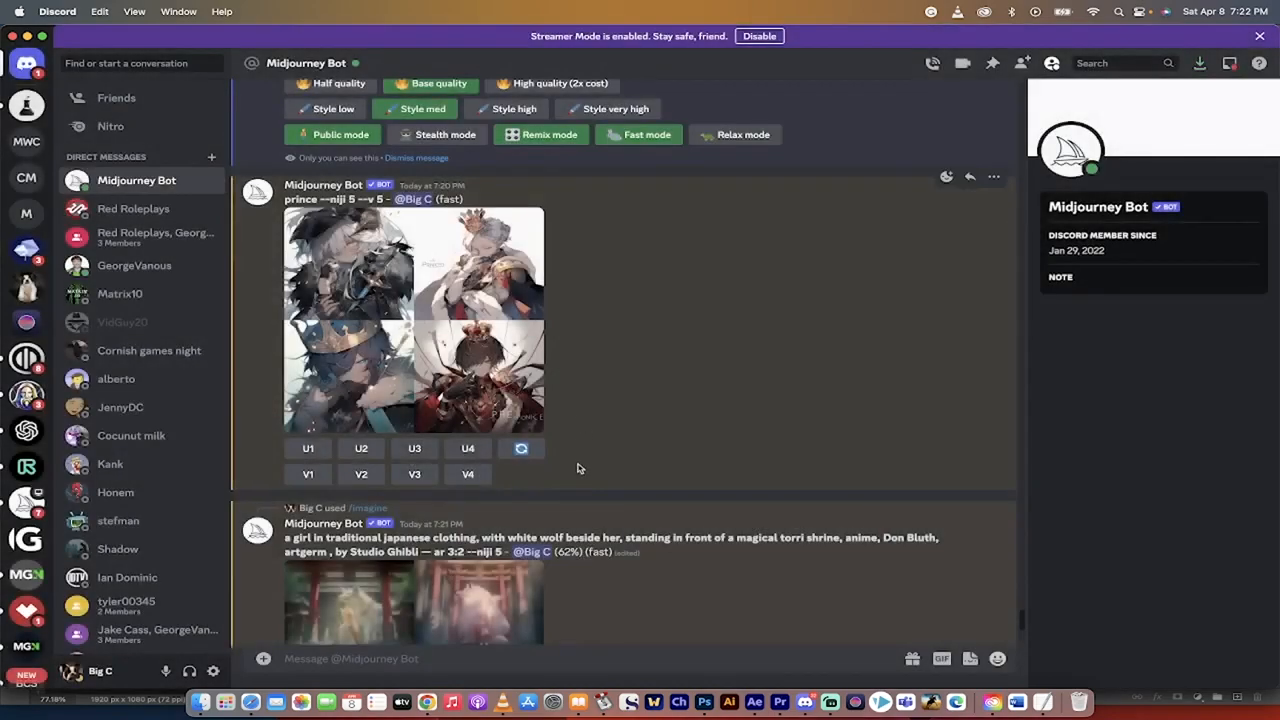
Enlarge the finished warrior prince portrait grid to examine the four results, and close the preview.
scroll(577, 468, "down", 8)
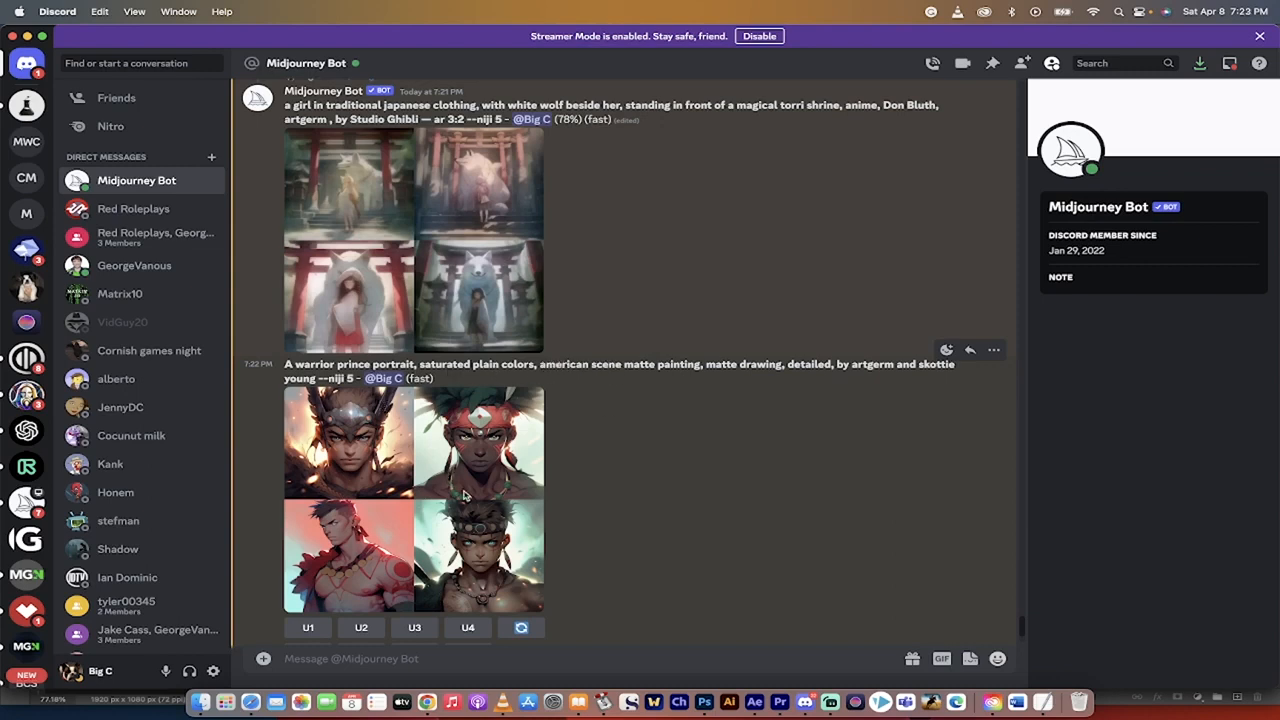
left_click(456, 520)
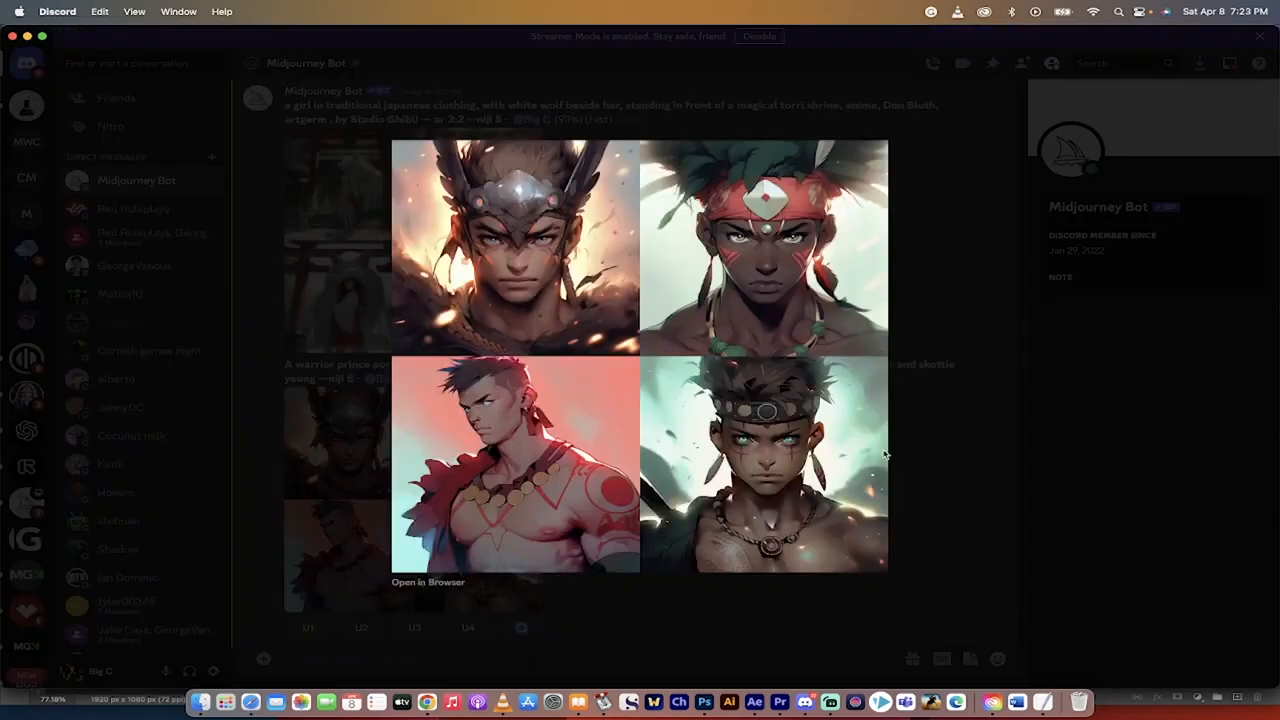
left_click(931, 469)
Upscale the third, fourth and first images of the warrior prince portrait grid.
scroll(590, 455, "down", 3)
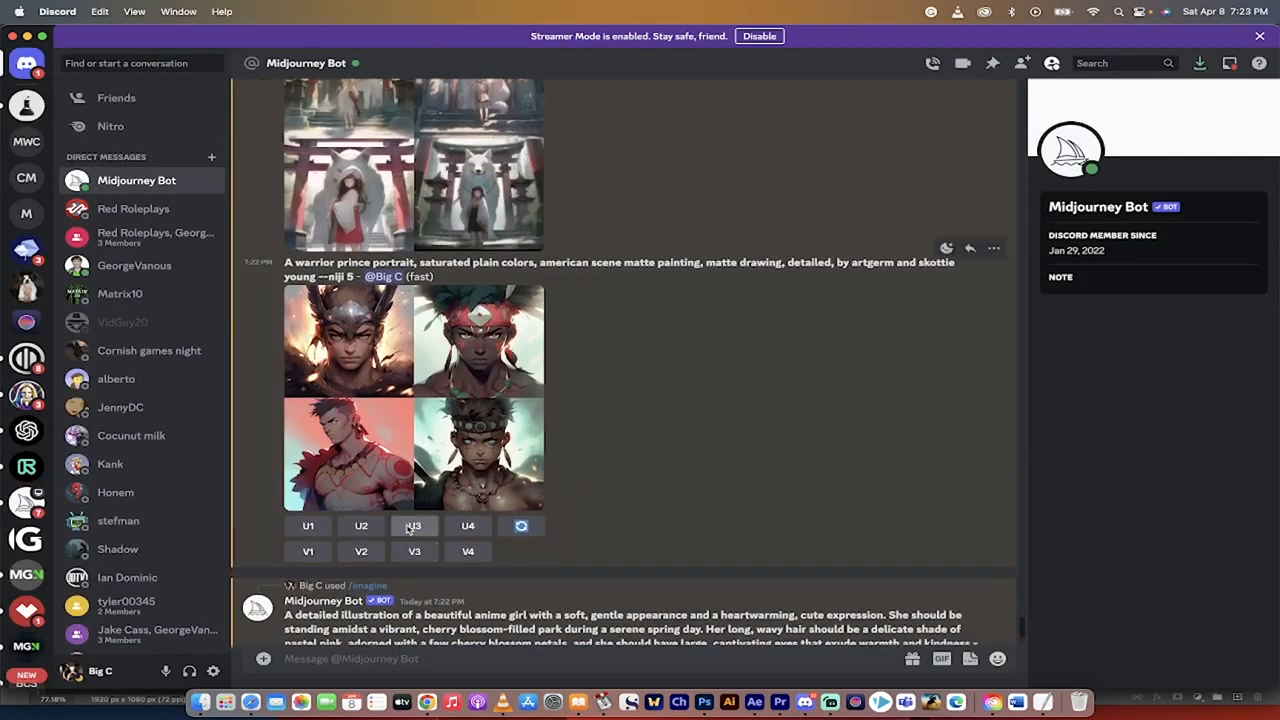
left_click(410, 528)
left_click(464, 530)
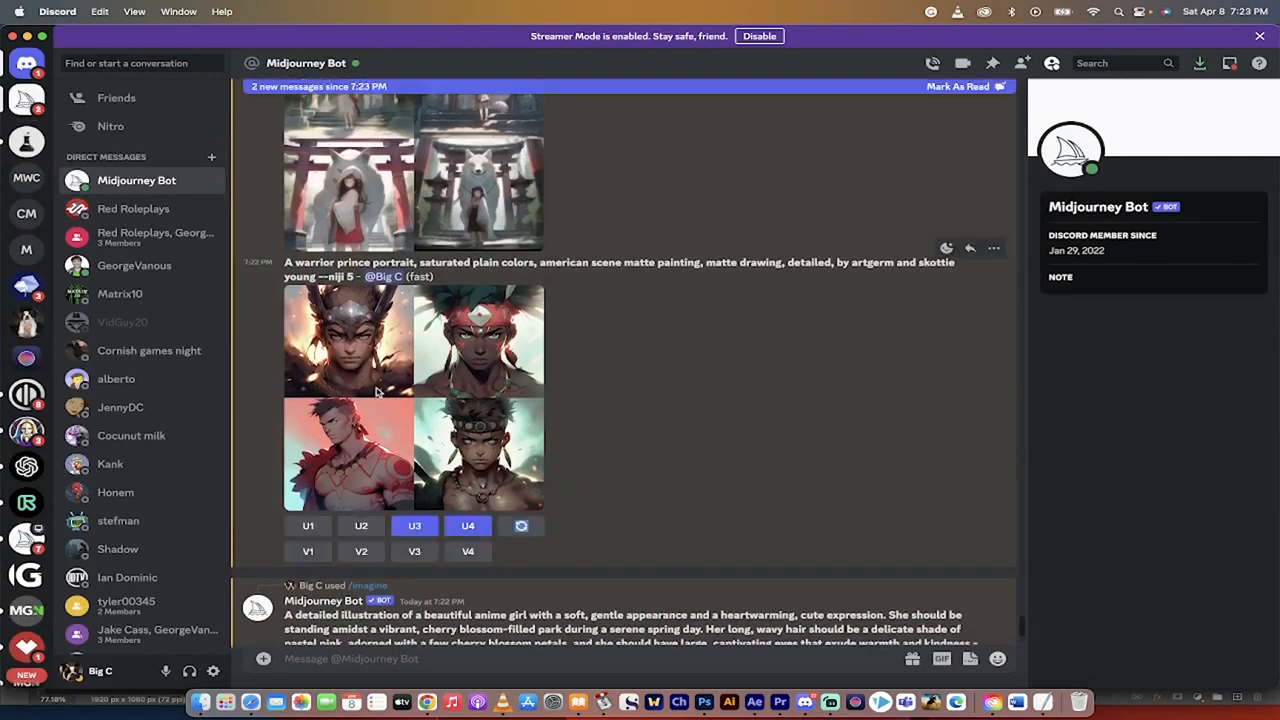
left_click(308, 526)
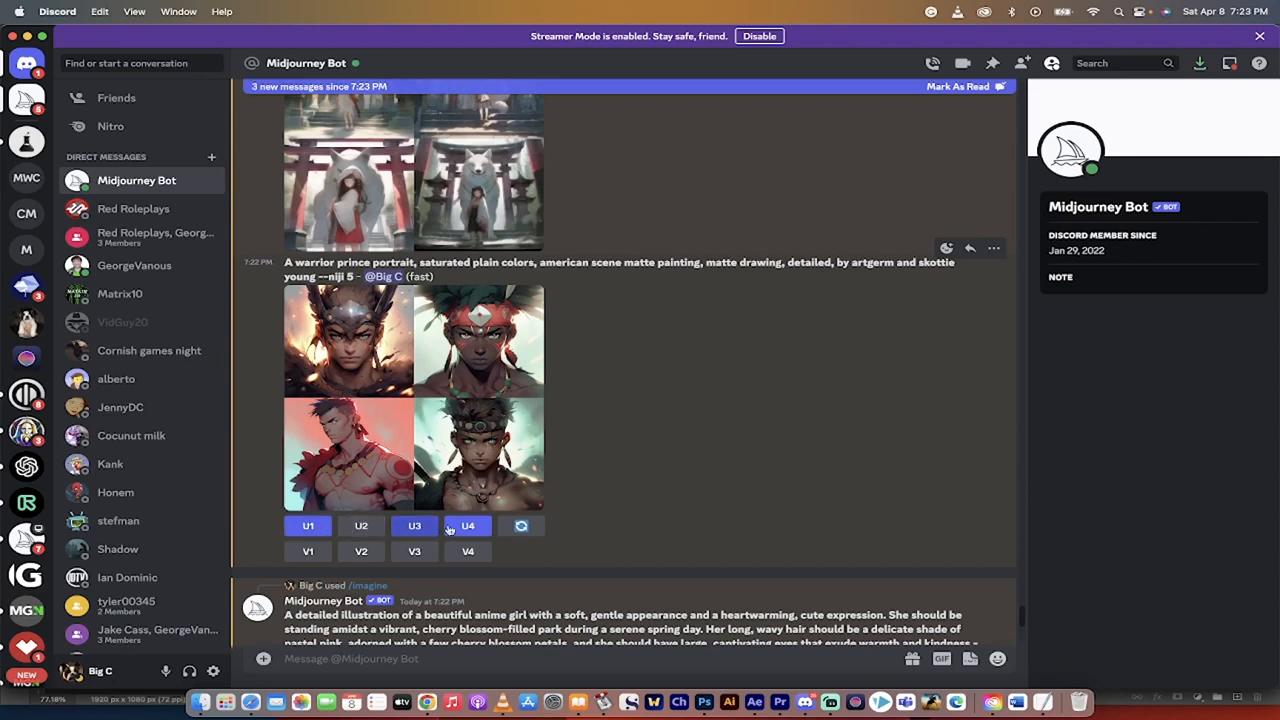
Open the upscaled warrior prince Image #3, save it to the Downloads folder under its default name, and close the preview.
scroll(520, 482, "down", 10)
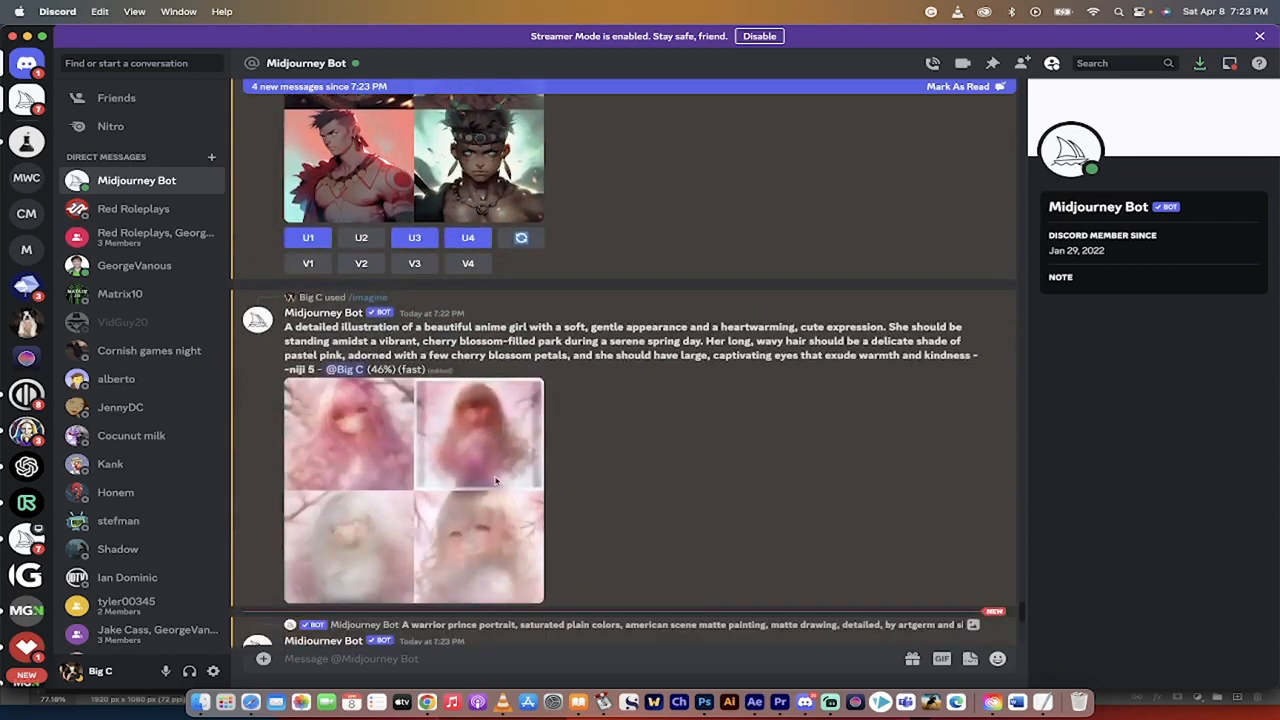
scroll(588, 483, "down", 2)
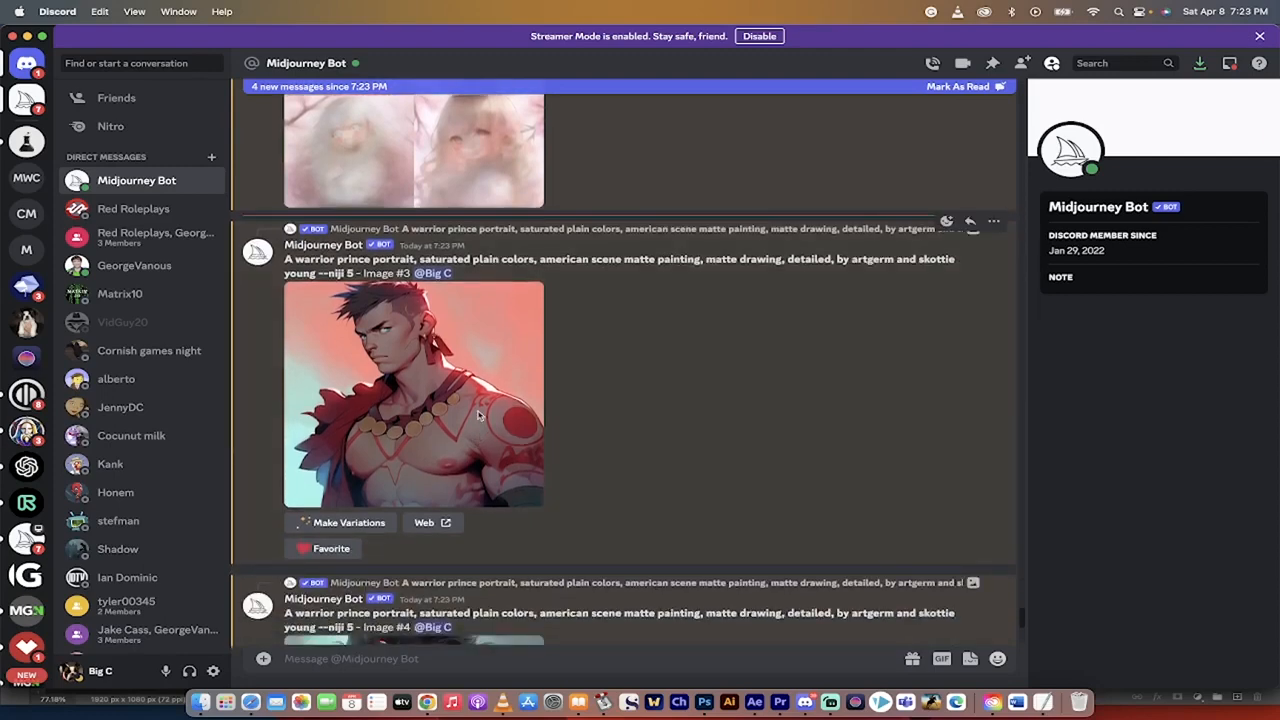
left_click(478, 416)
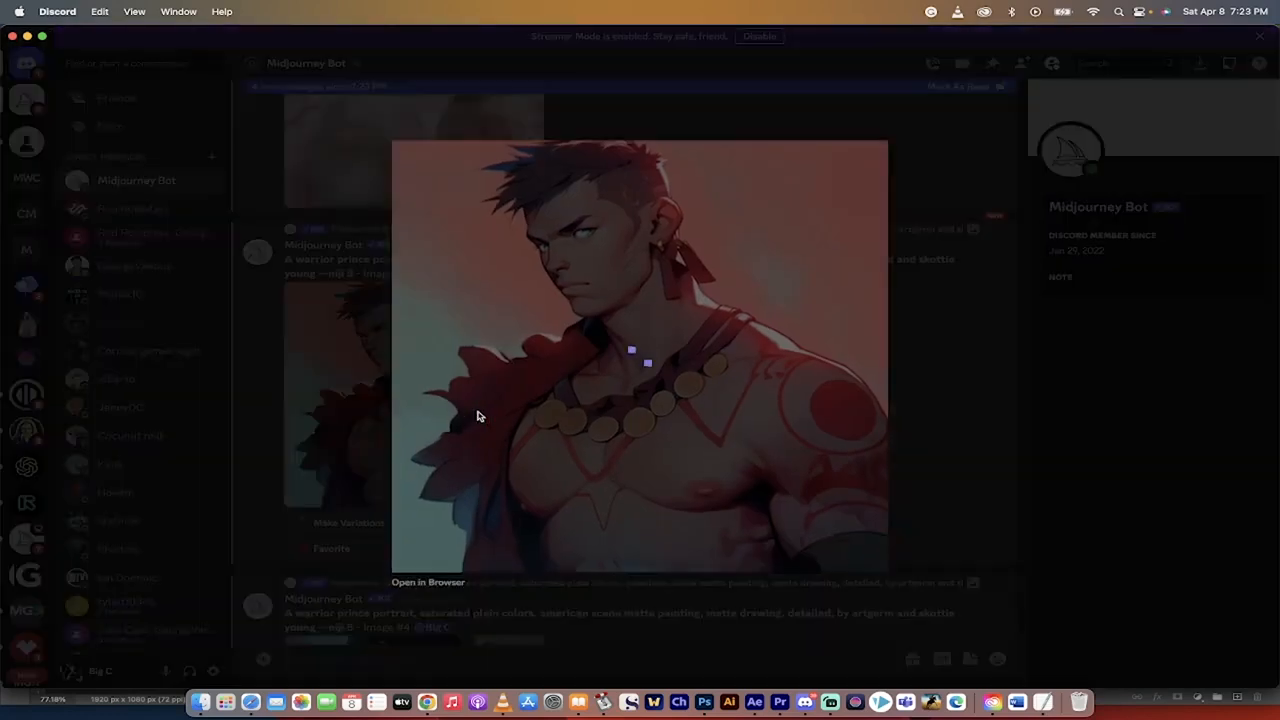
right_click(478, 416)
left_click(500, 449)
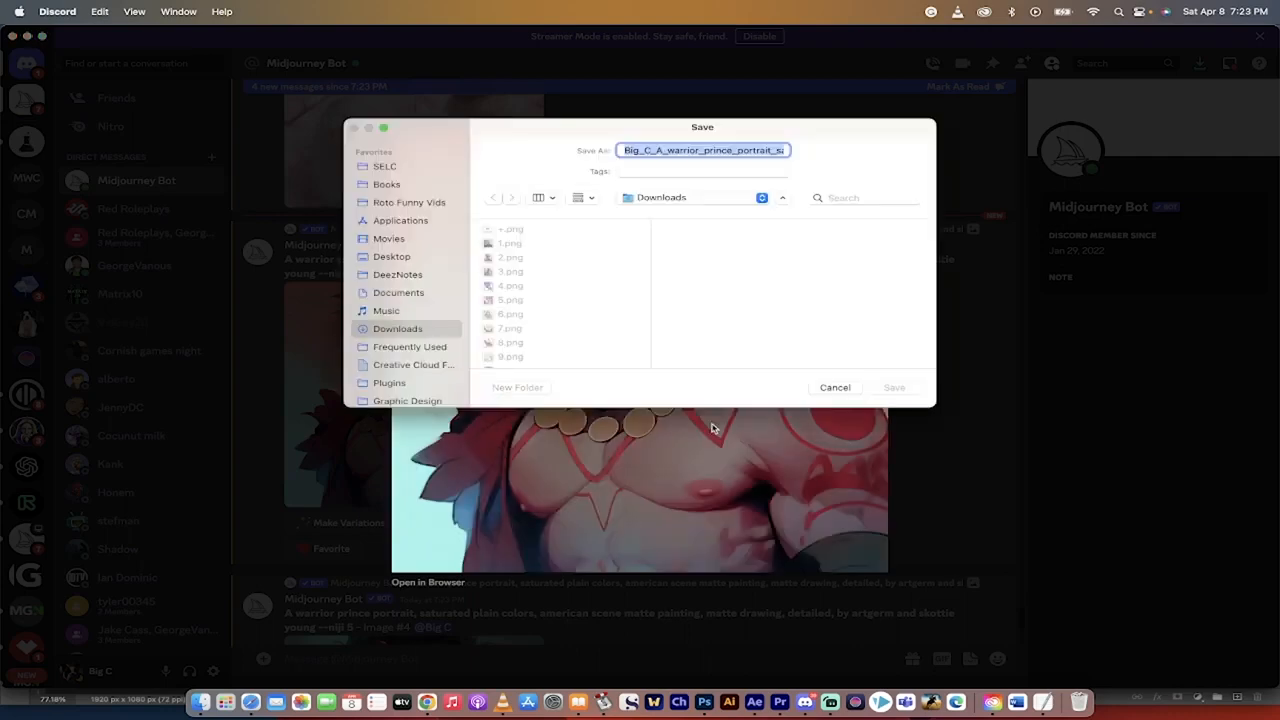
left_click(894, 387)
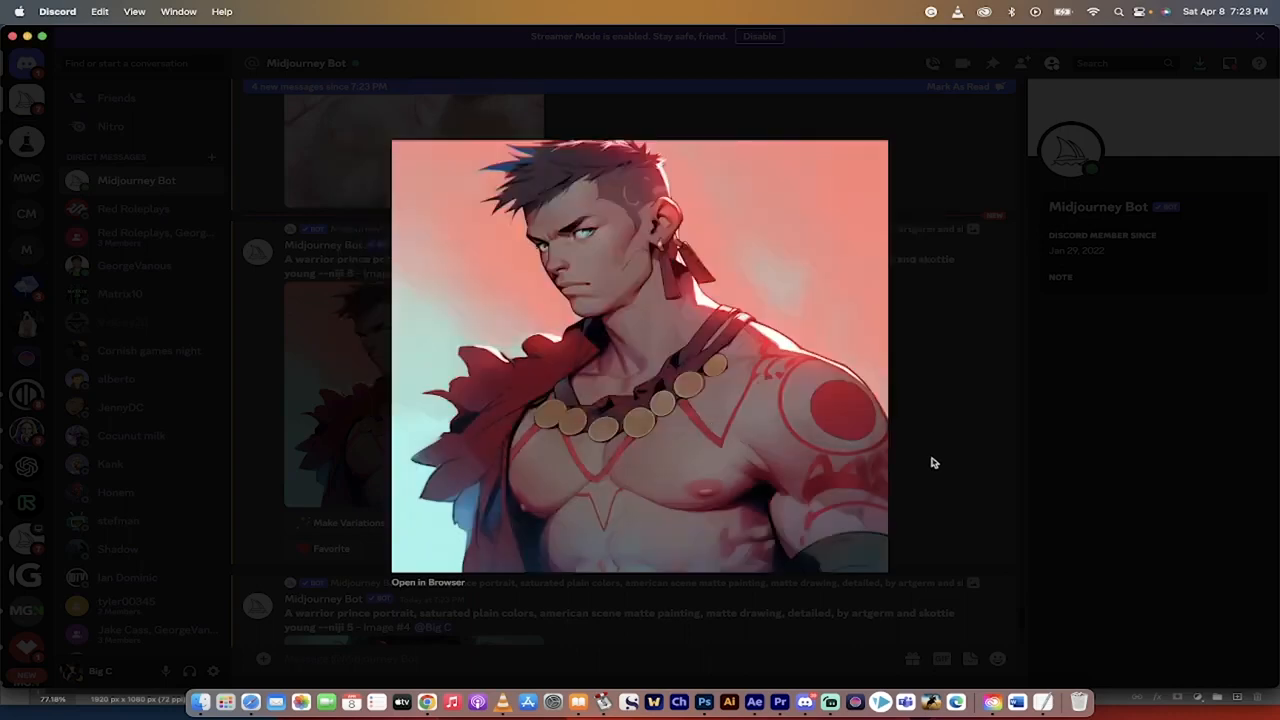
key("Escape")
Open the upscaled warrior prince Image #4, save it under its default name, and close the preview.
scroll(690, 431, "down", 5)
left_click(500, 280)
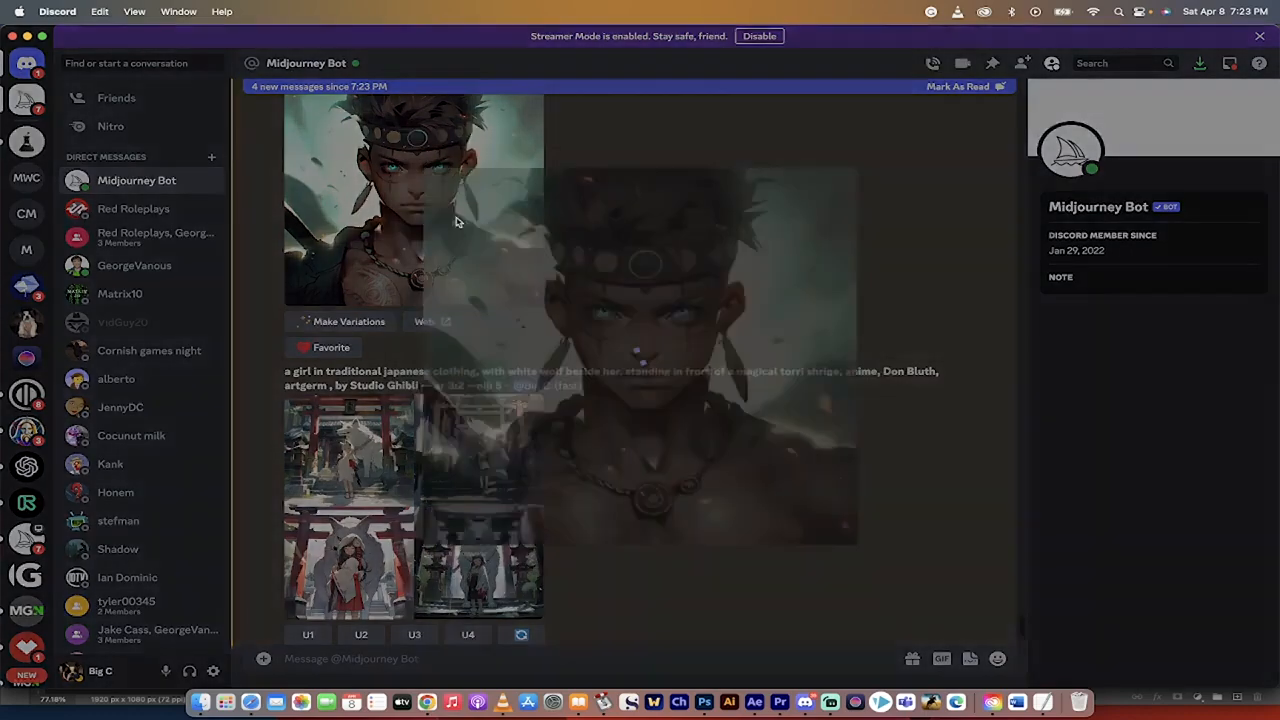
right_click(575, 283)
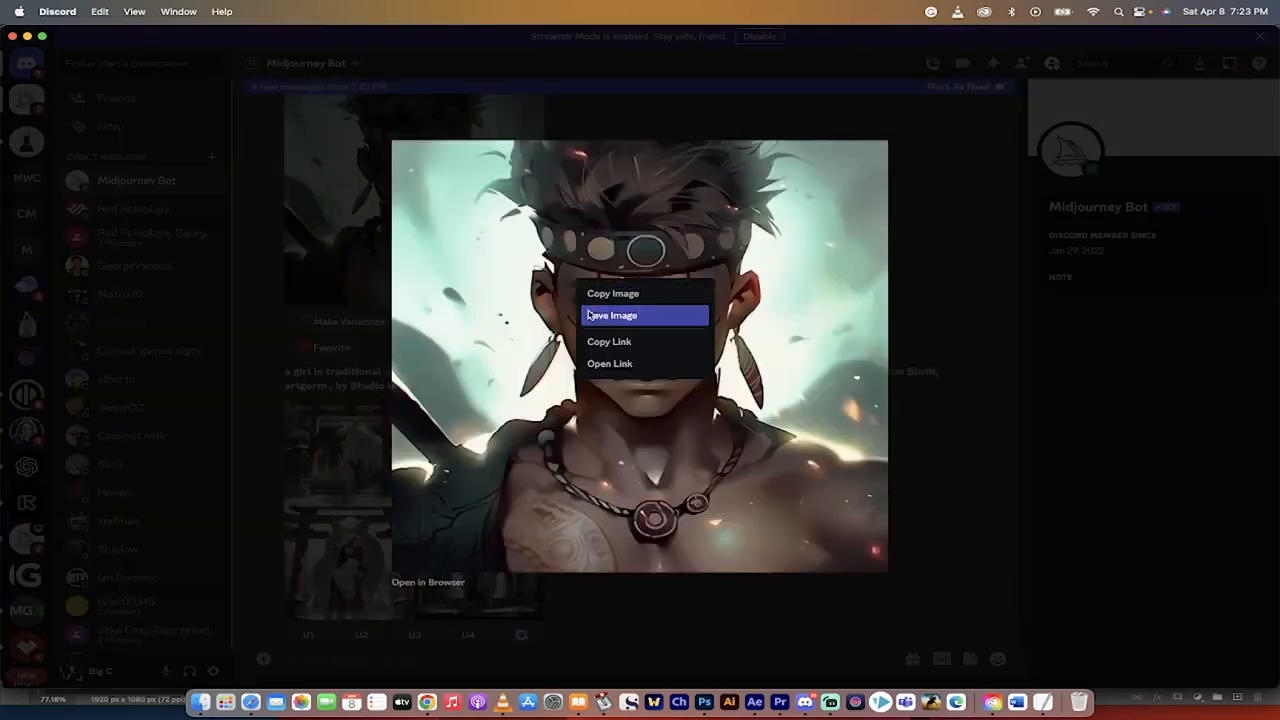
left_click(609, 314)
left_click(900, 389)
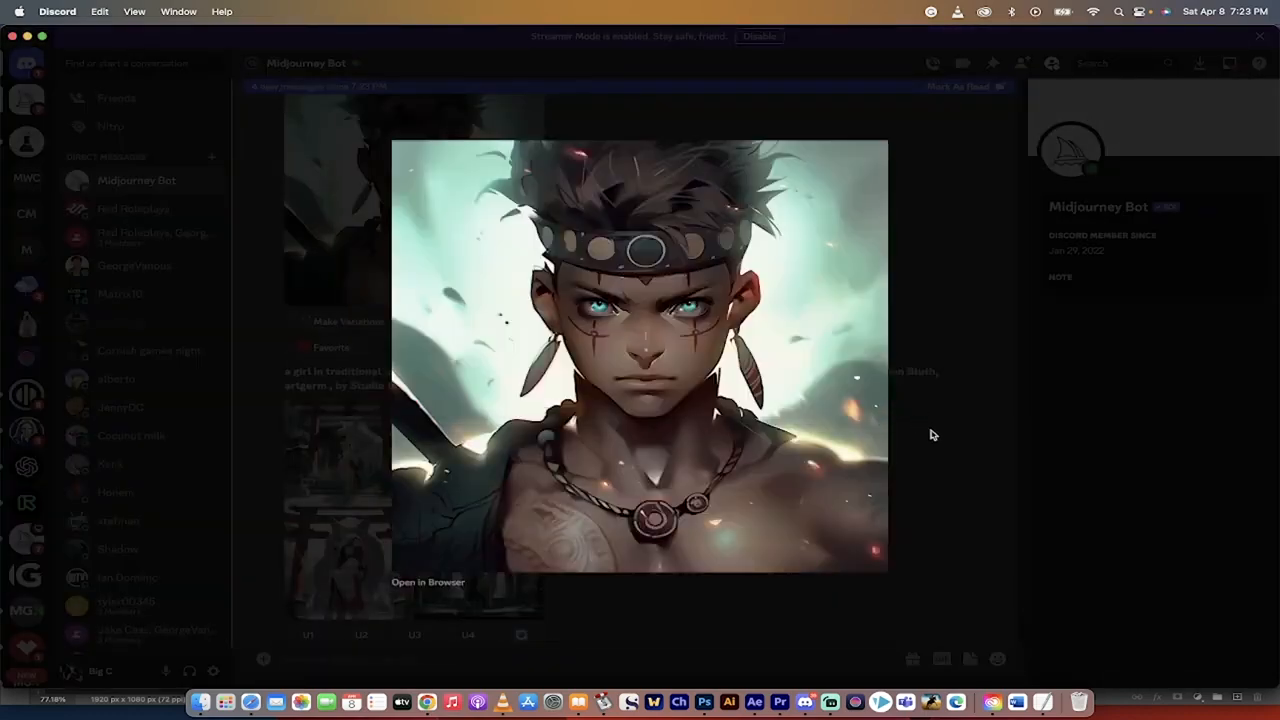
key("Escape")
Request variations of warrior prince Image #4, changing "prince" to "princess" in the remix prompt, and submit it.
scroll(640, 422, "up", 5)
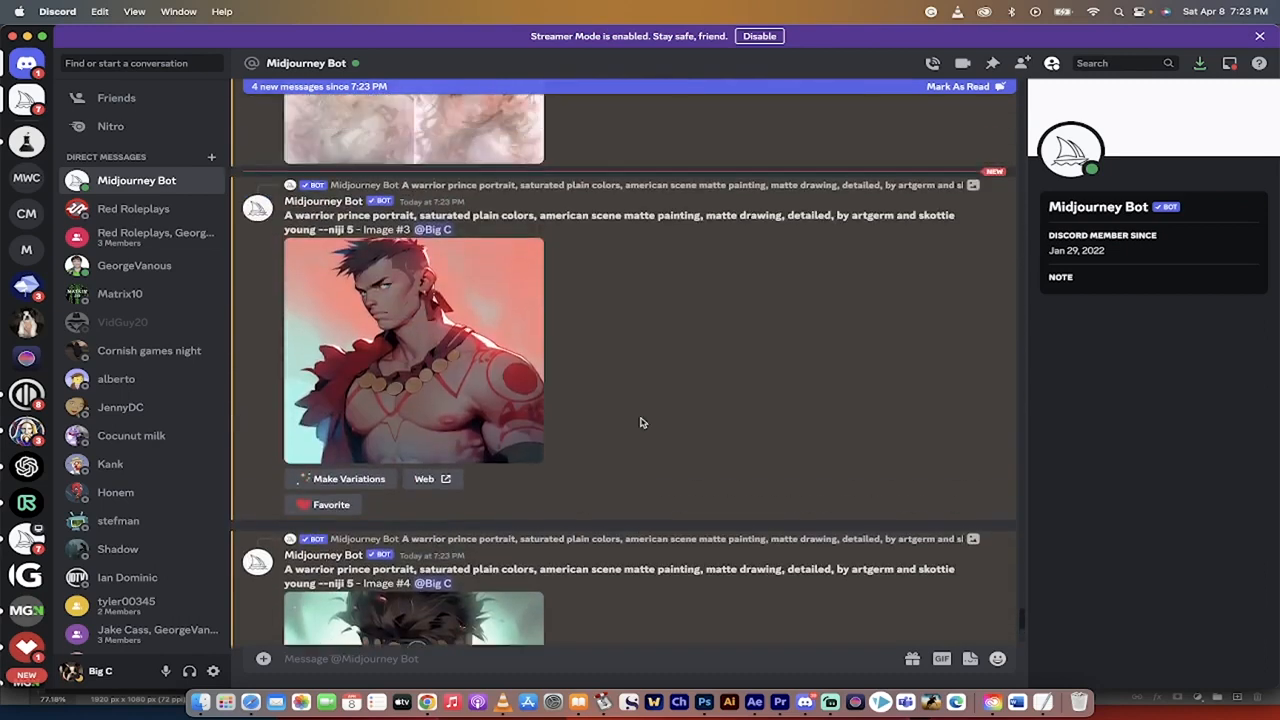
scroll(482, 402, "up", 1)
scroll(482, 402, "down", 5)
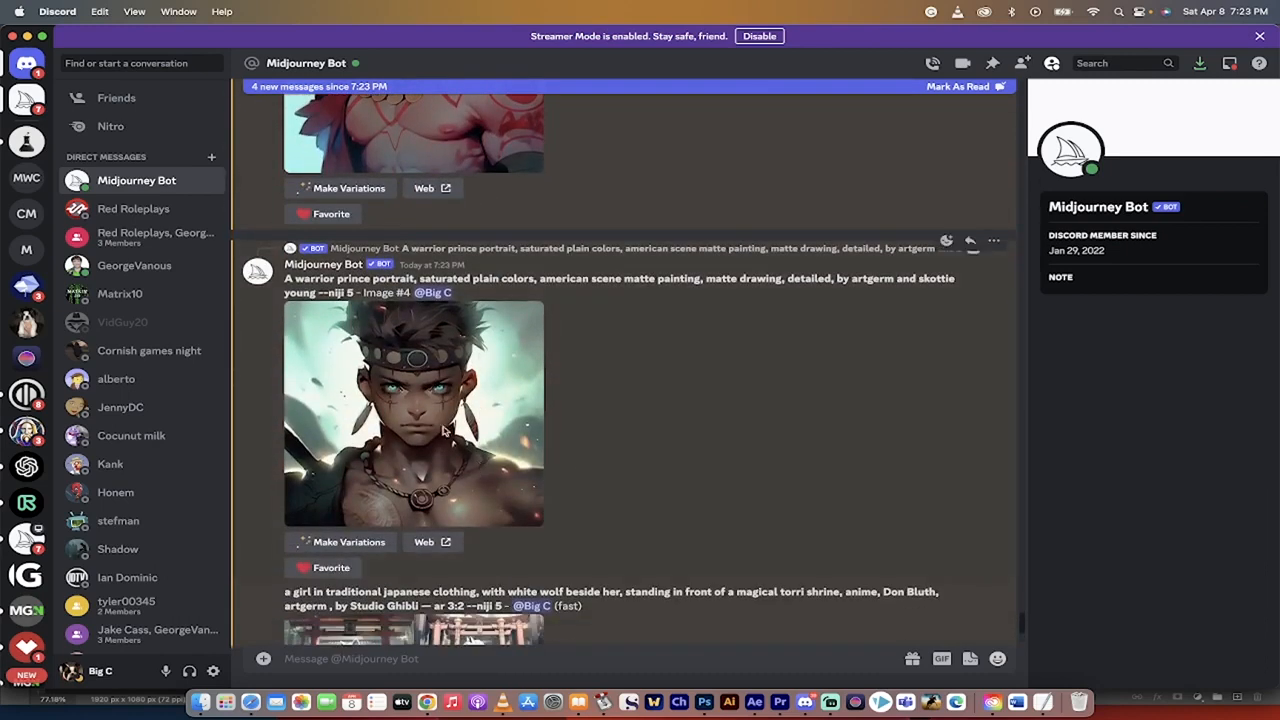
scroll(440, 412, "down", 1)
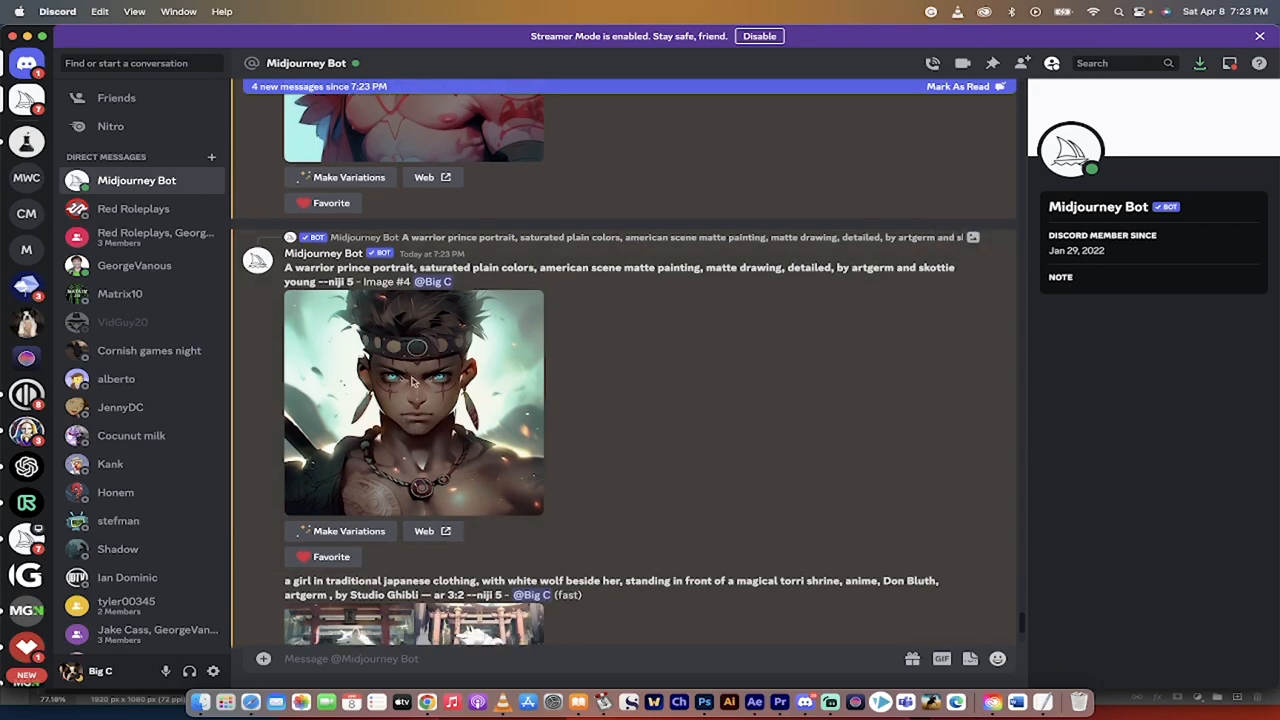
left_click(349, 531)
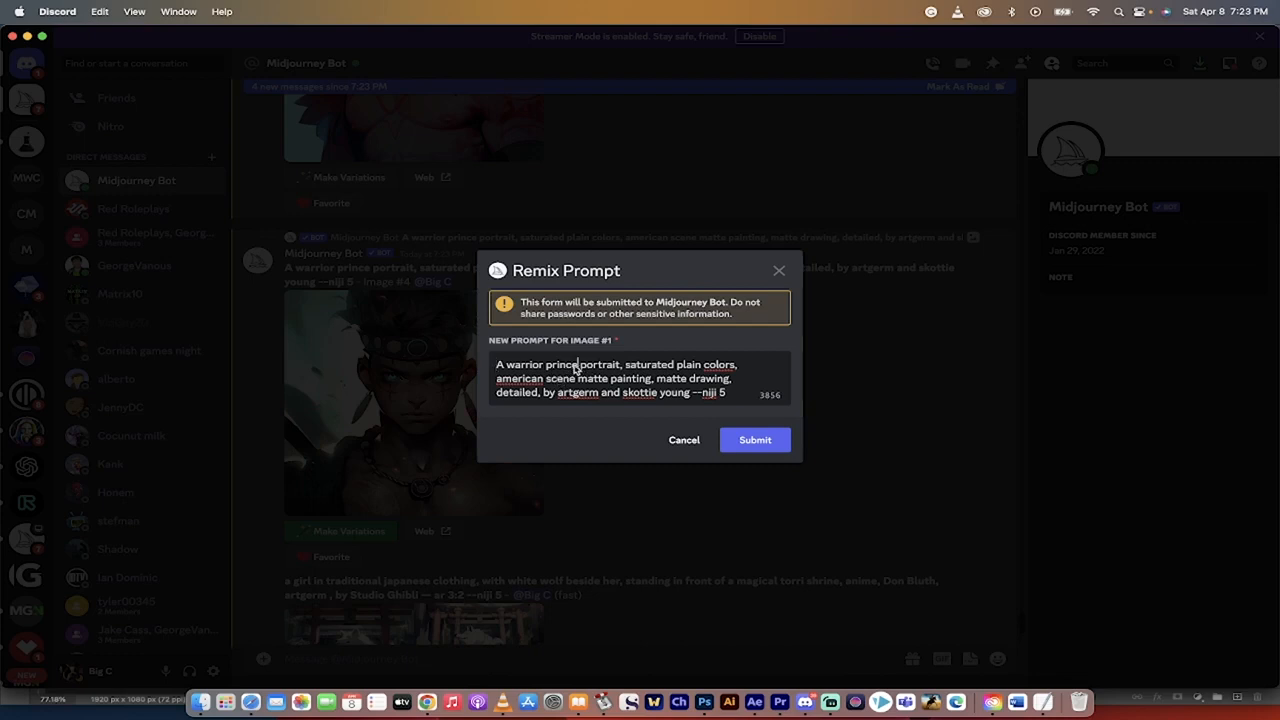
left_click(577, 366)
type("ss")
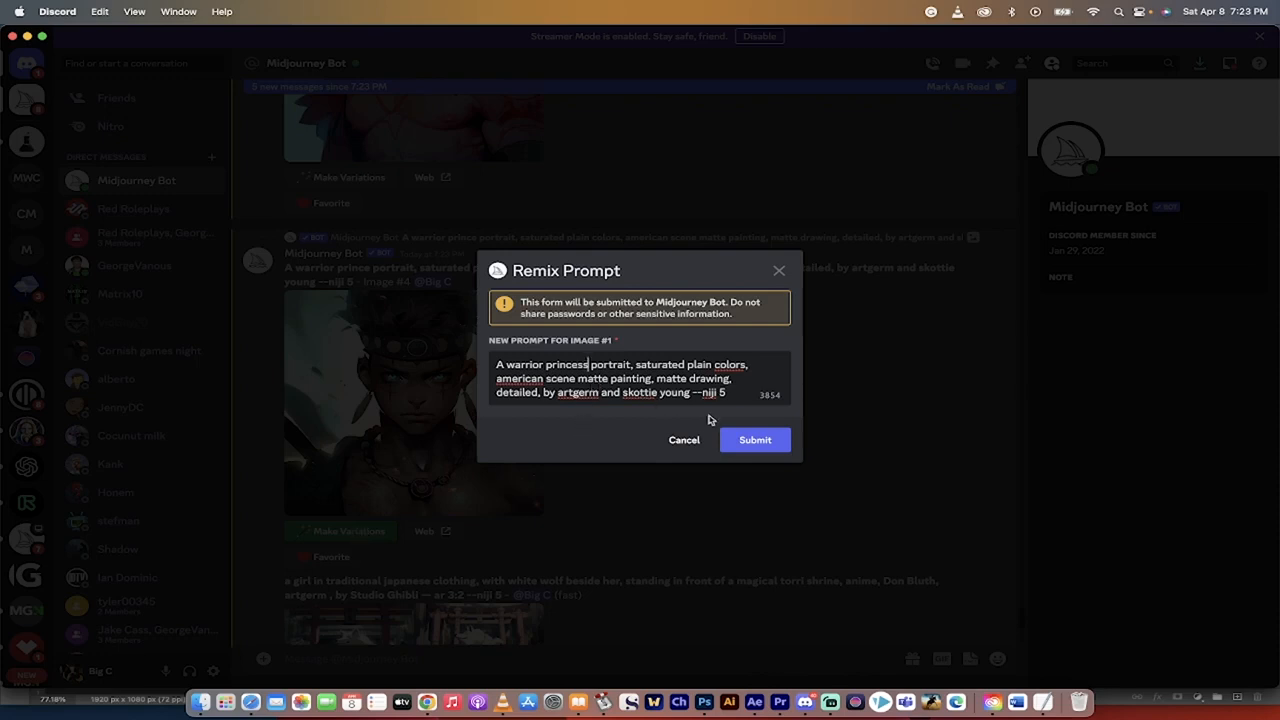
left_click(752, 442)
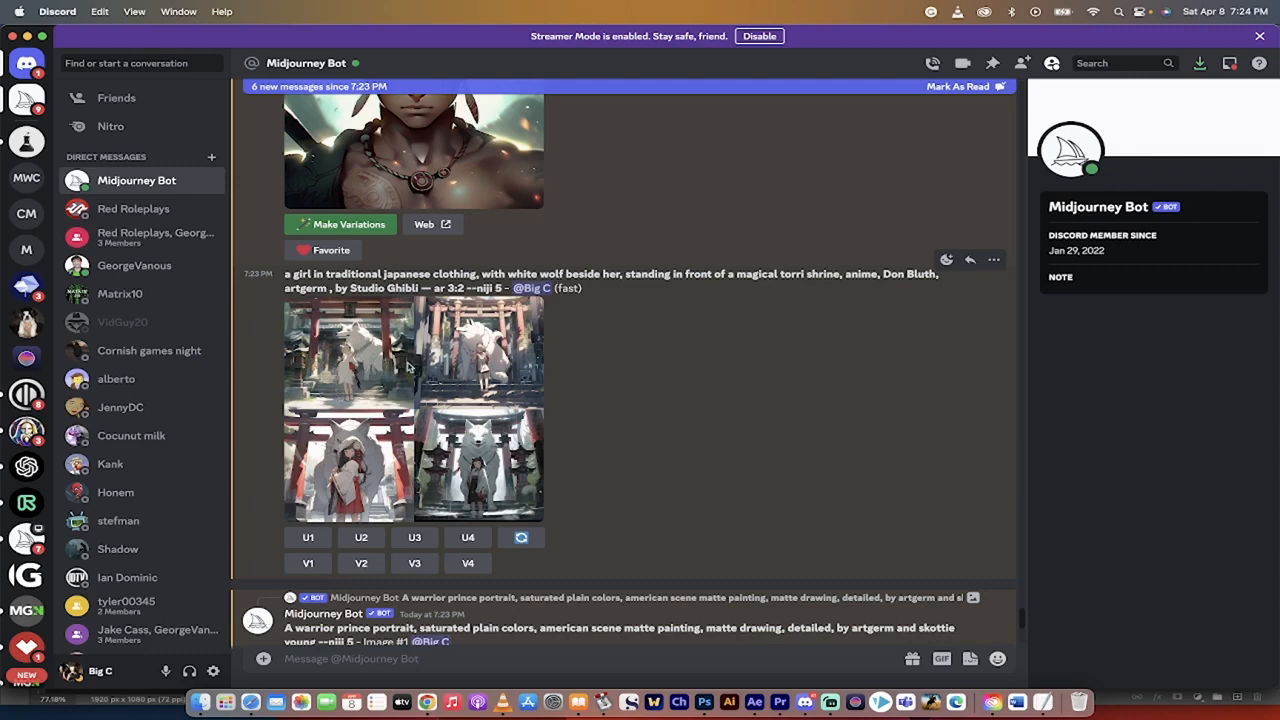
Examine the girl and white wolf grid enlarged, and upscale its third and fourth images.
left_click(480, 440)
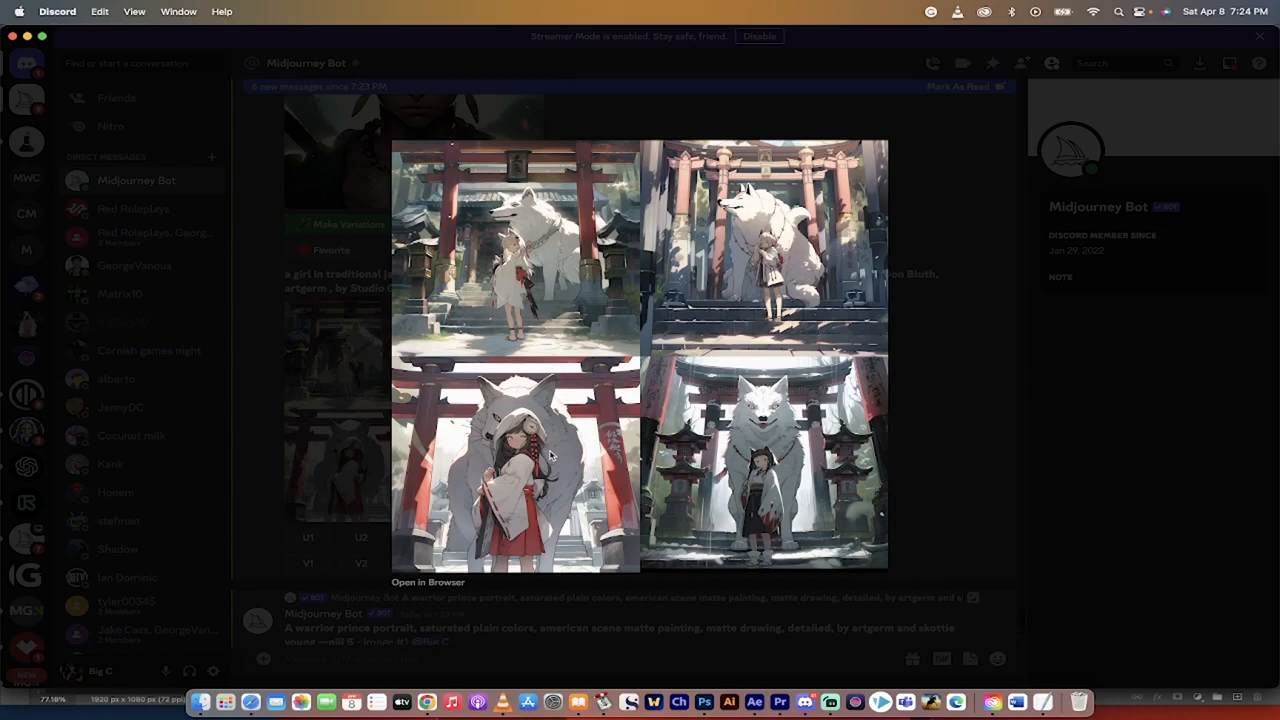
left_click(927, 430)
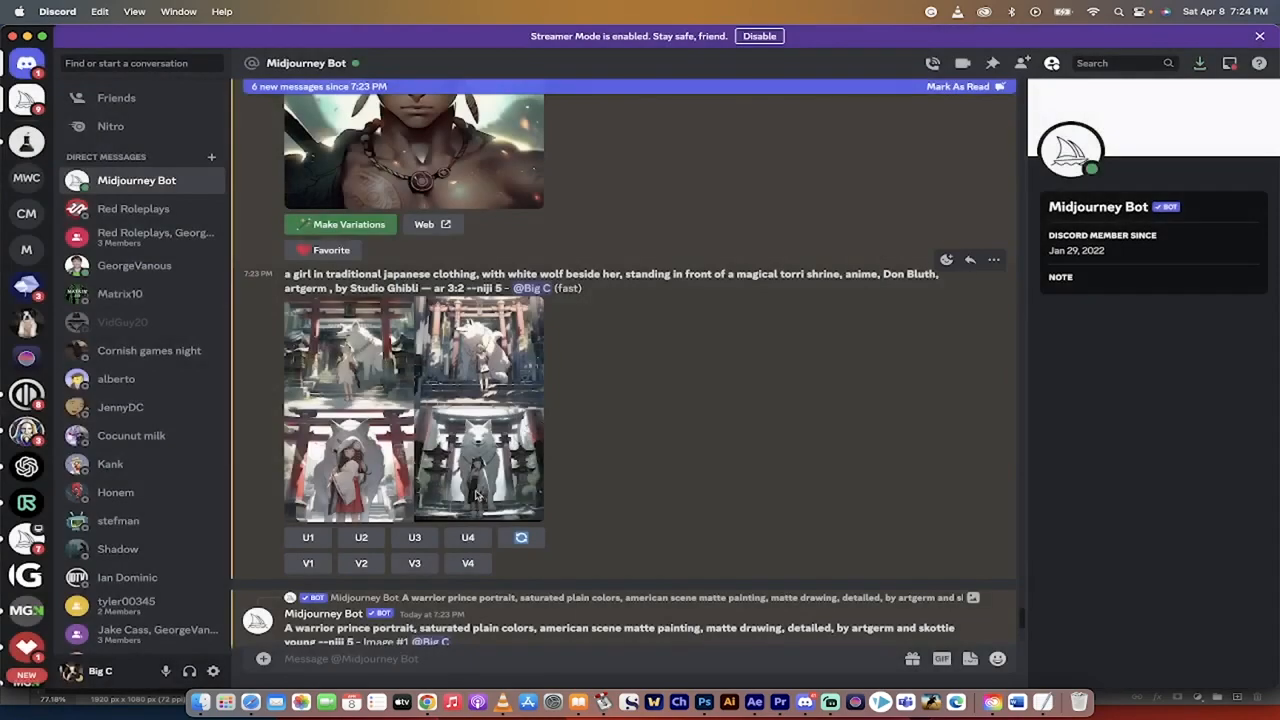
left_click(414, 537)
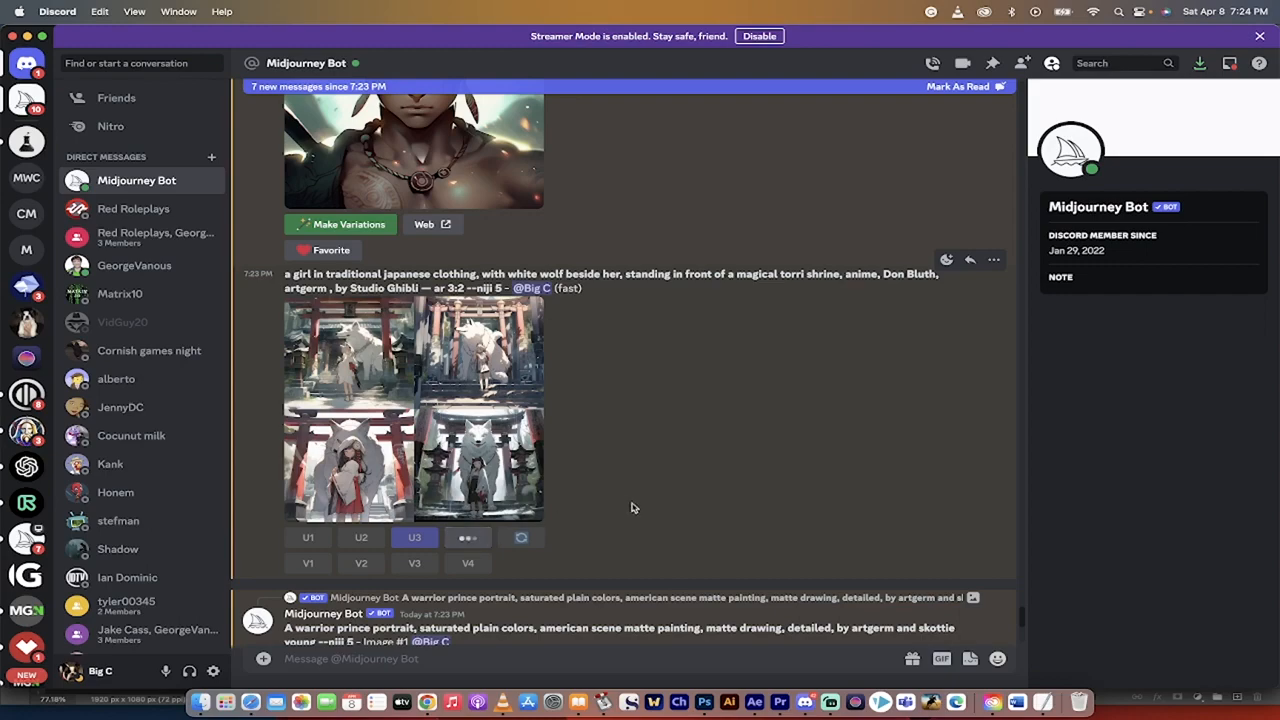
left_click(469, 539)
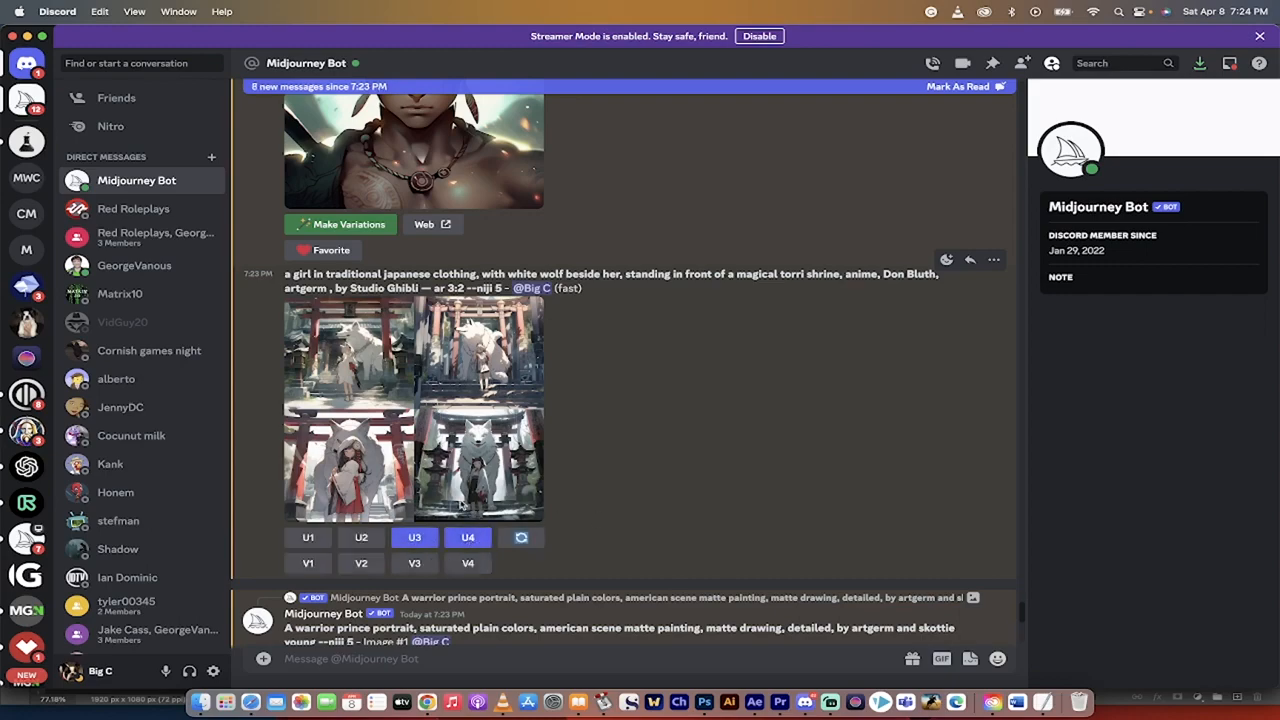
Save the upscaled Image #4 of the girl with the white wolf.
scroll(462, 505, "down", 15)
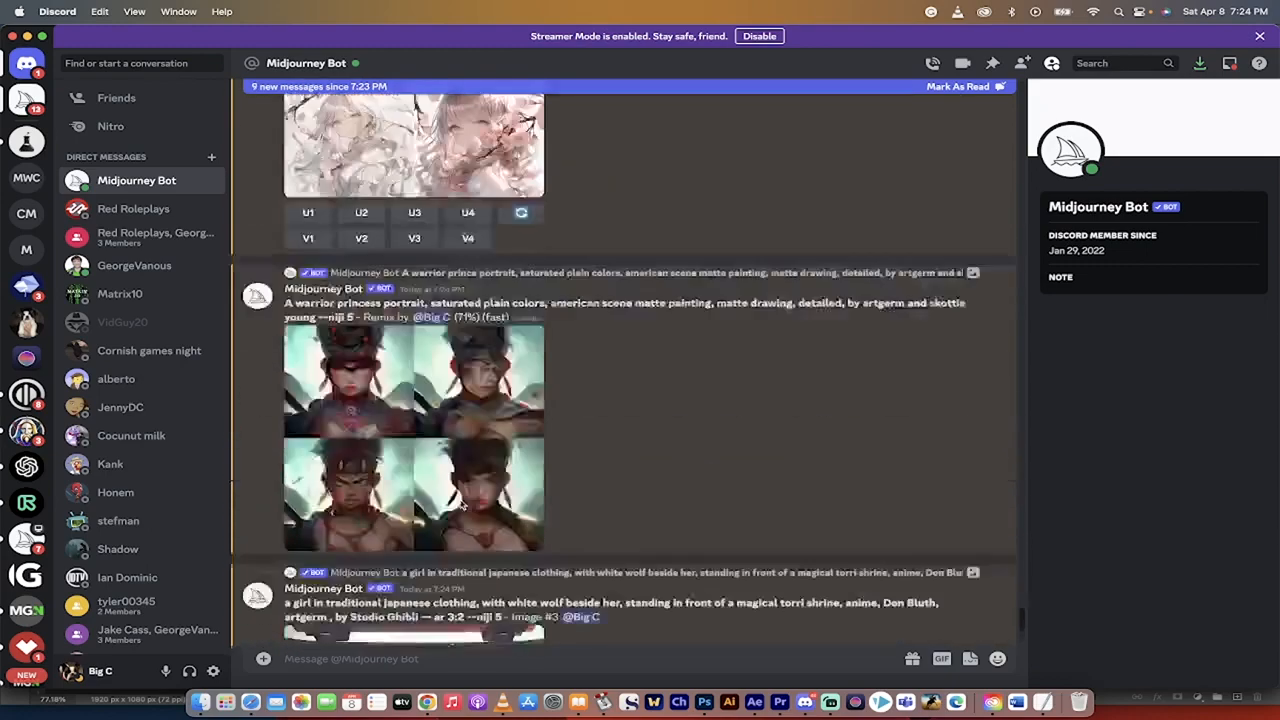
right_click(468, 480)
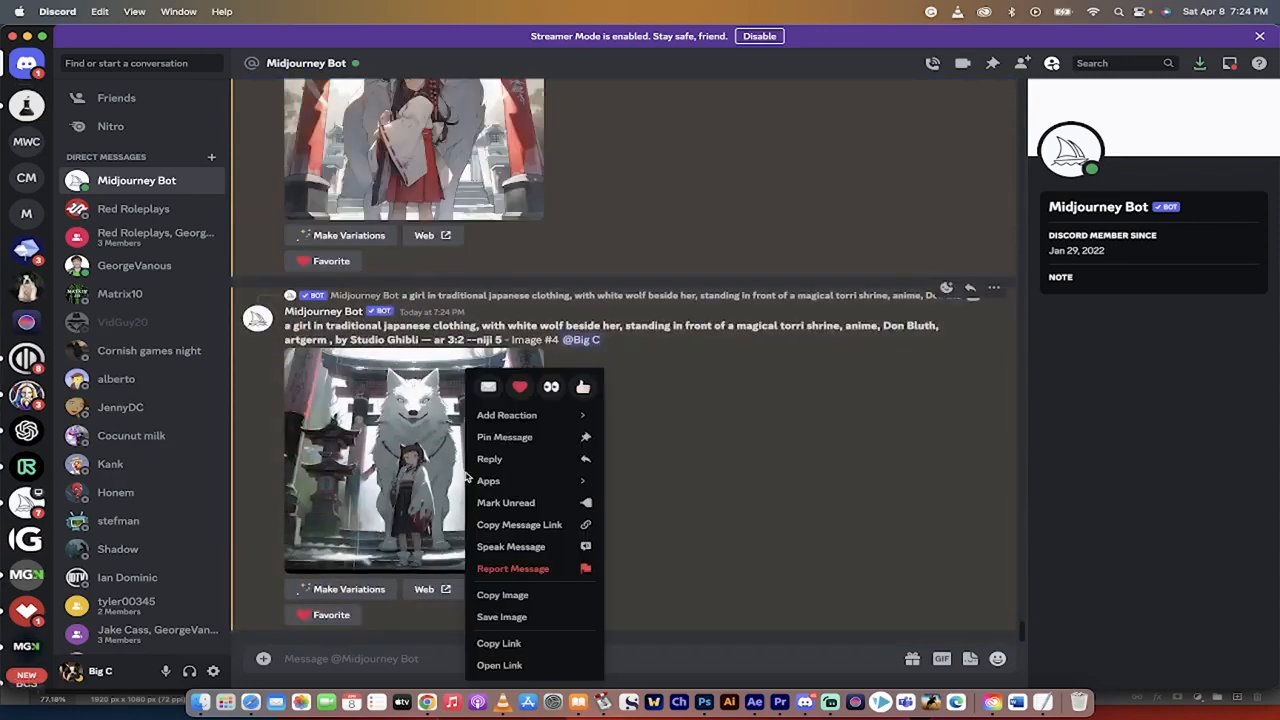
left_click(492, 616)
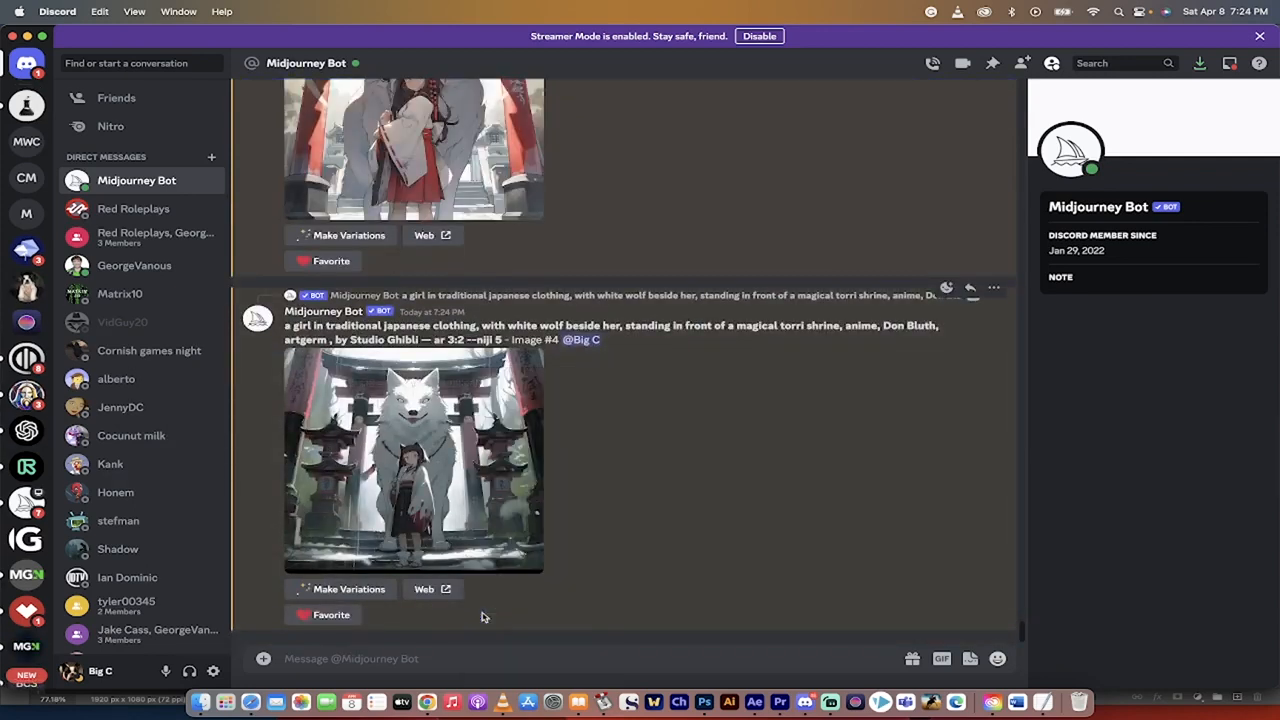
left_click(895, 388)
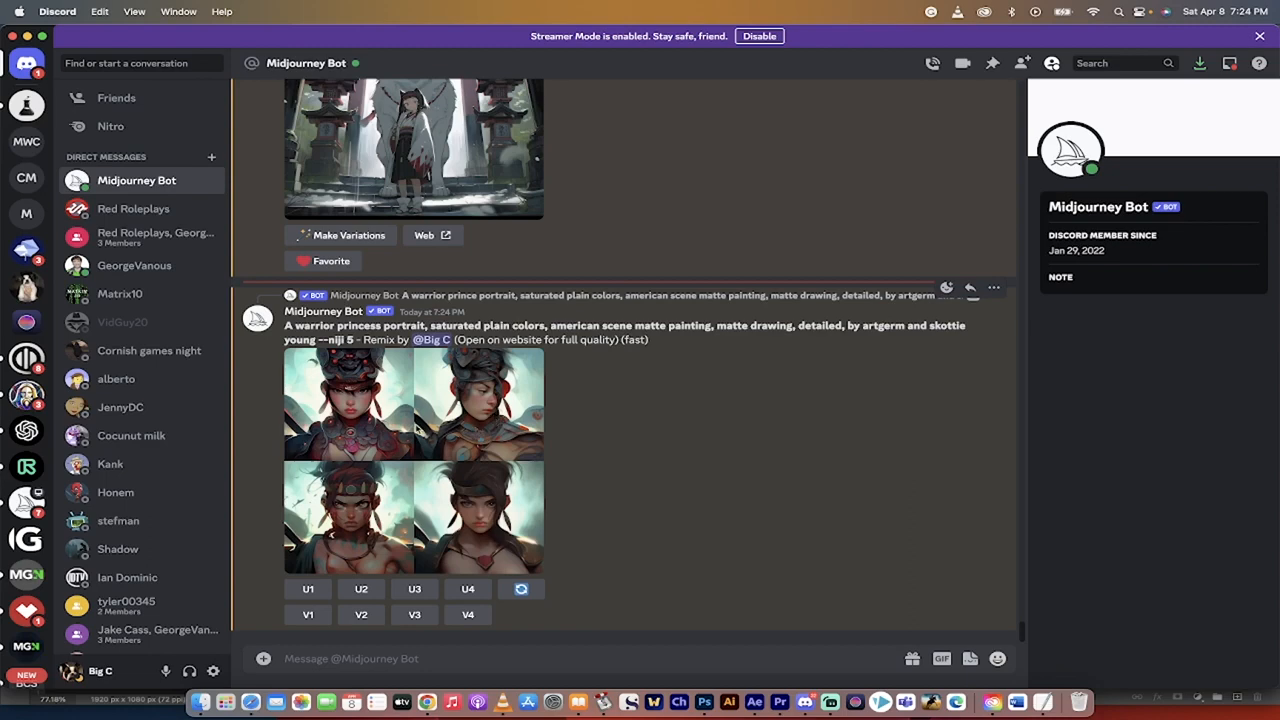
Examine the warrior princess remix grid enlarged, and upscale its fourth image.
left_click(418, 429)
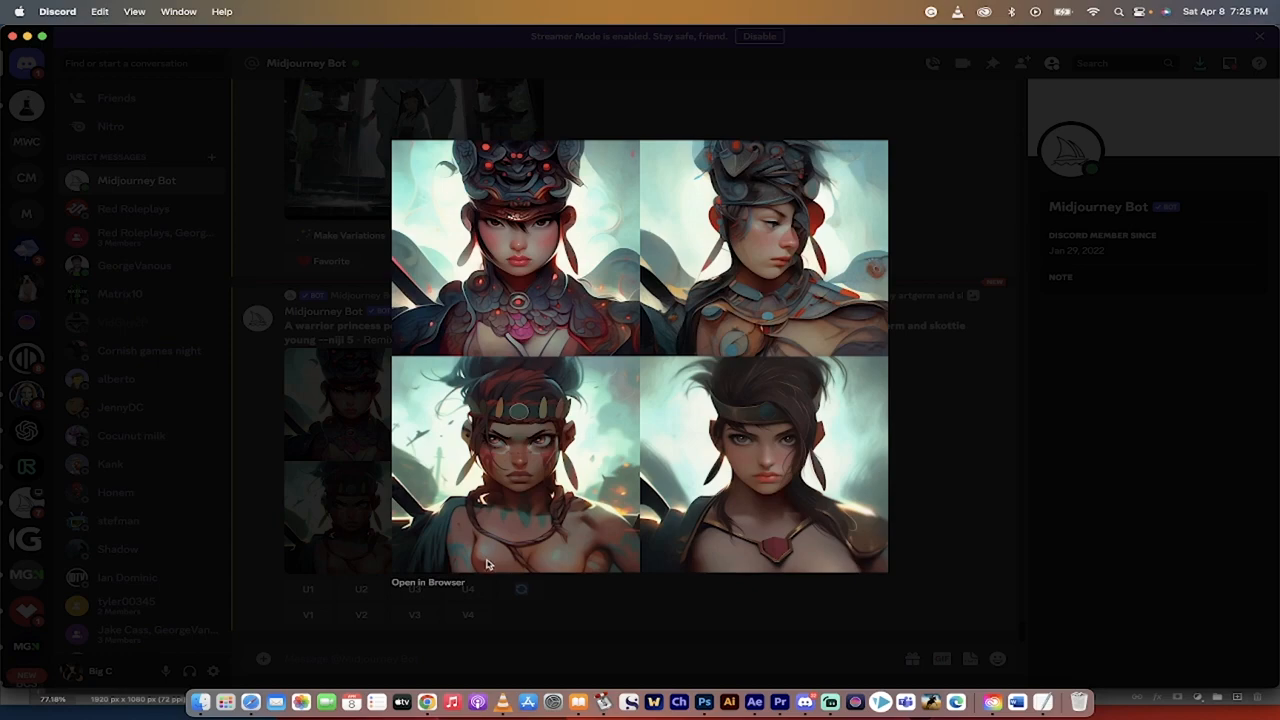
left_click(937, 503)
left_click(467, 590)
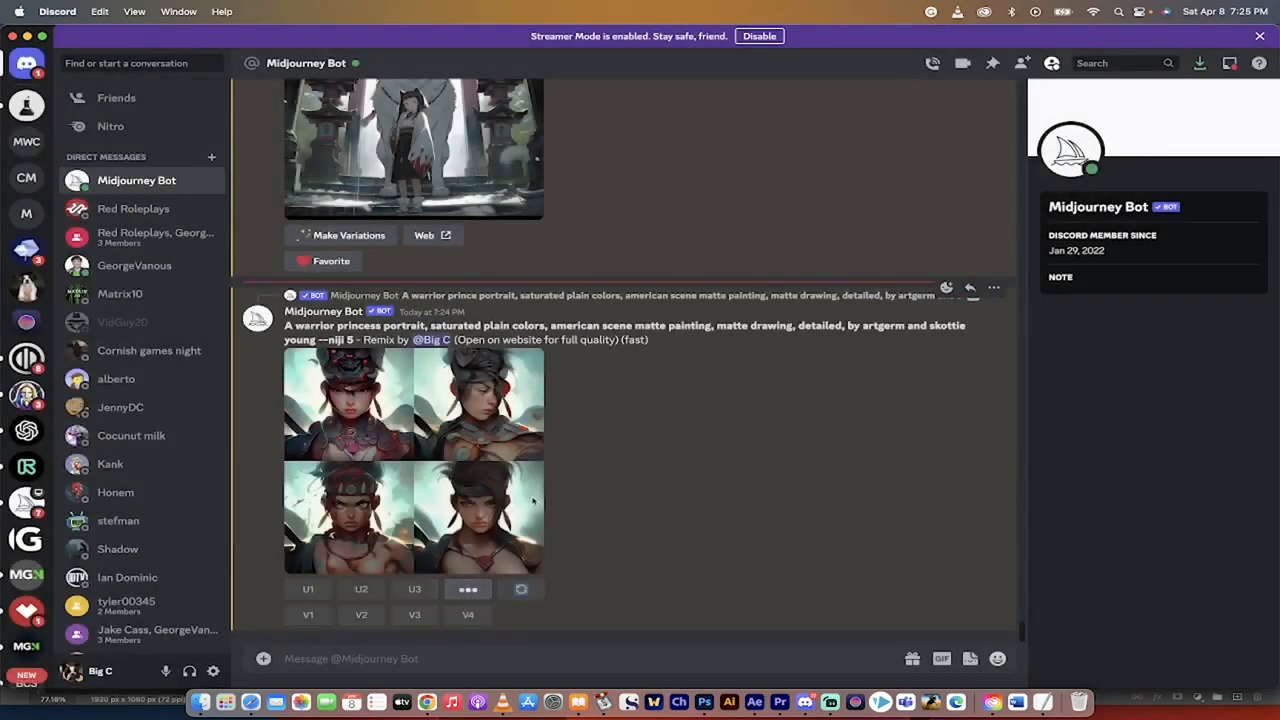
Copy example prompt 5, "a strong prince in the style of Ghost in The Shell", from the numbered prompt list.
scroll(503, 468, "up", 15)
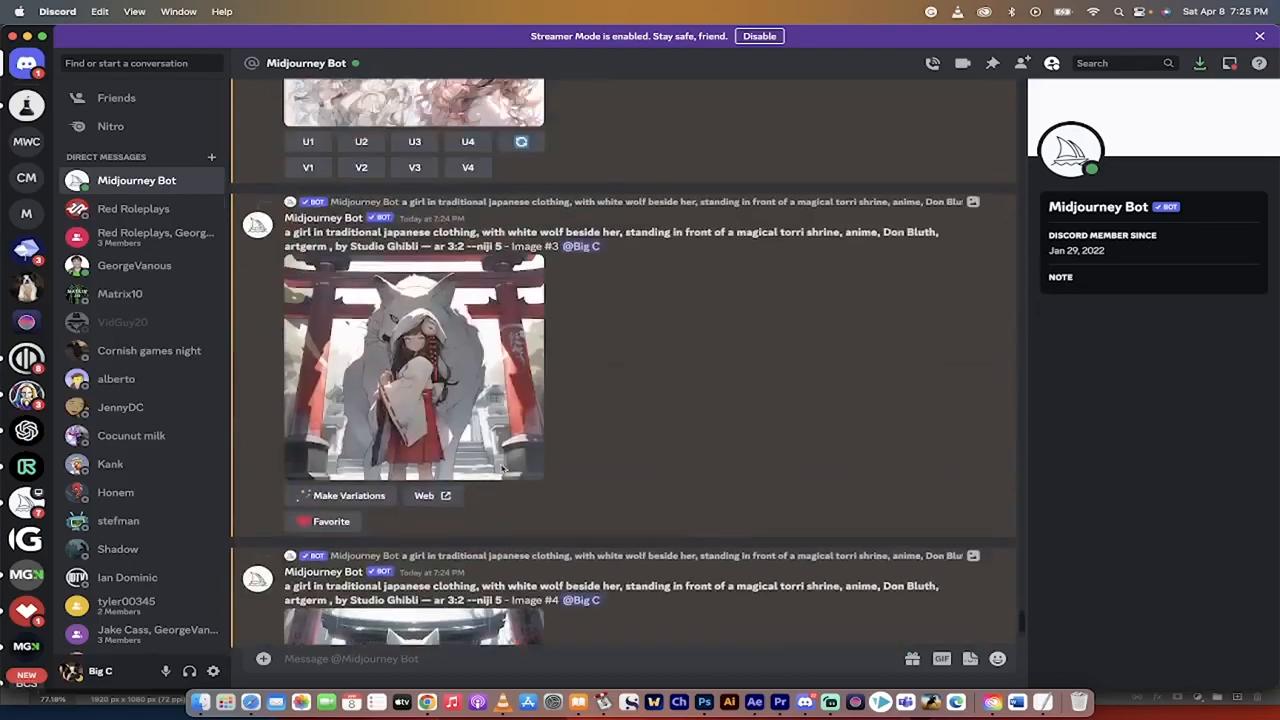
scroll(503, 468, "up", 2)
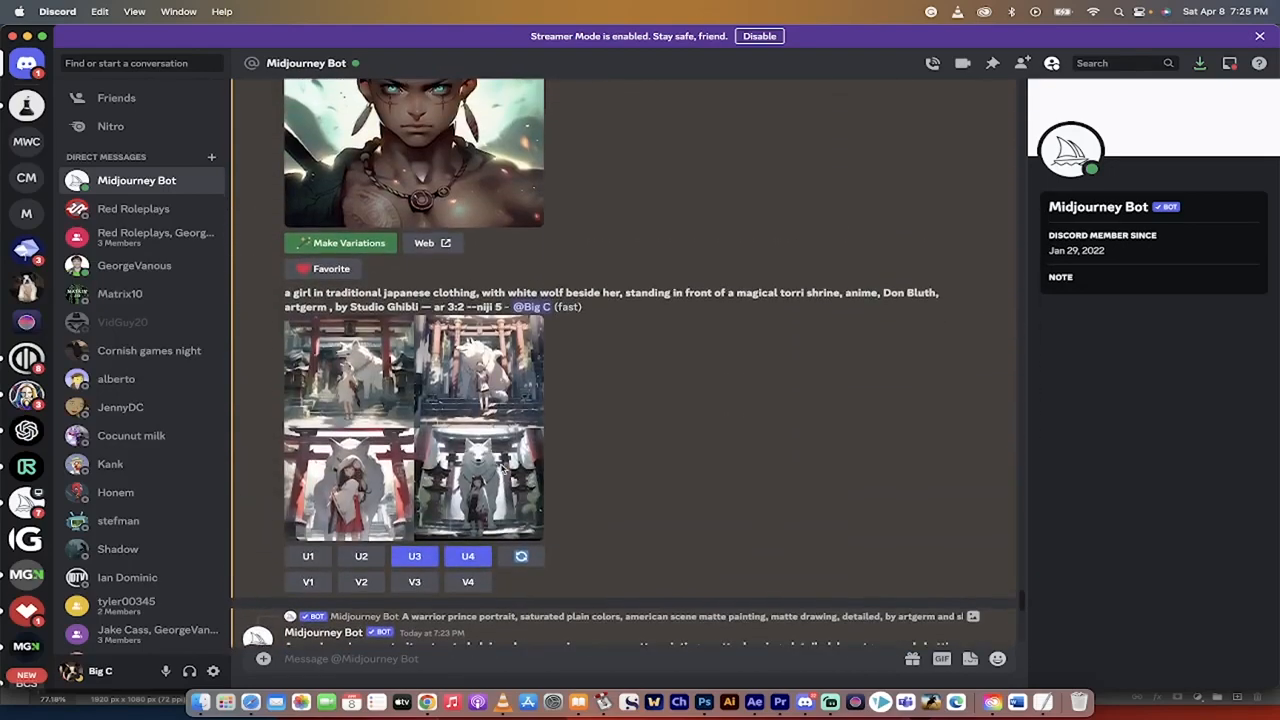
scroll(503, 468, "down", 10)
scroll(501, 468, "up", 20)
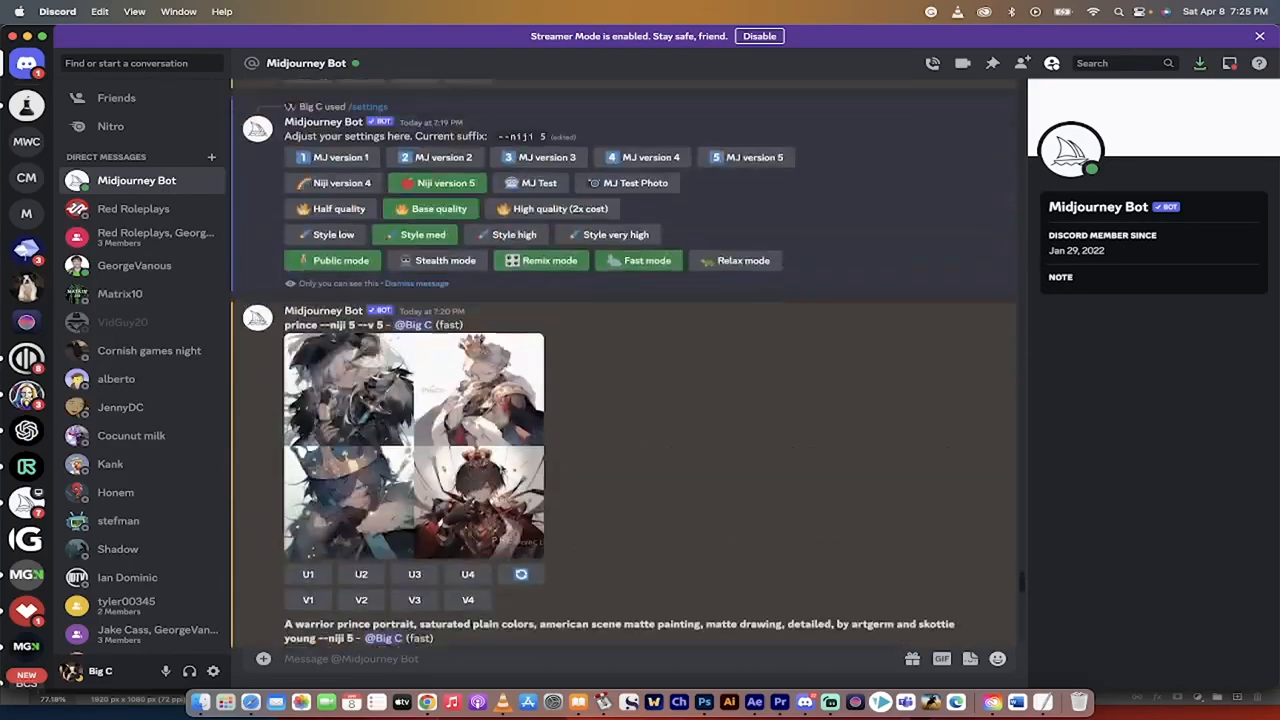
scroll(501, 468, "up", 15)
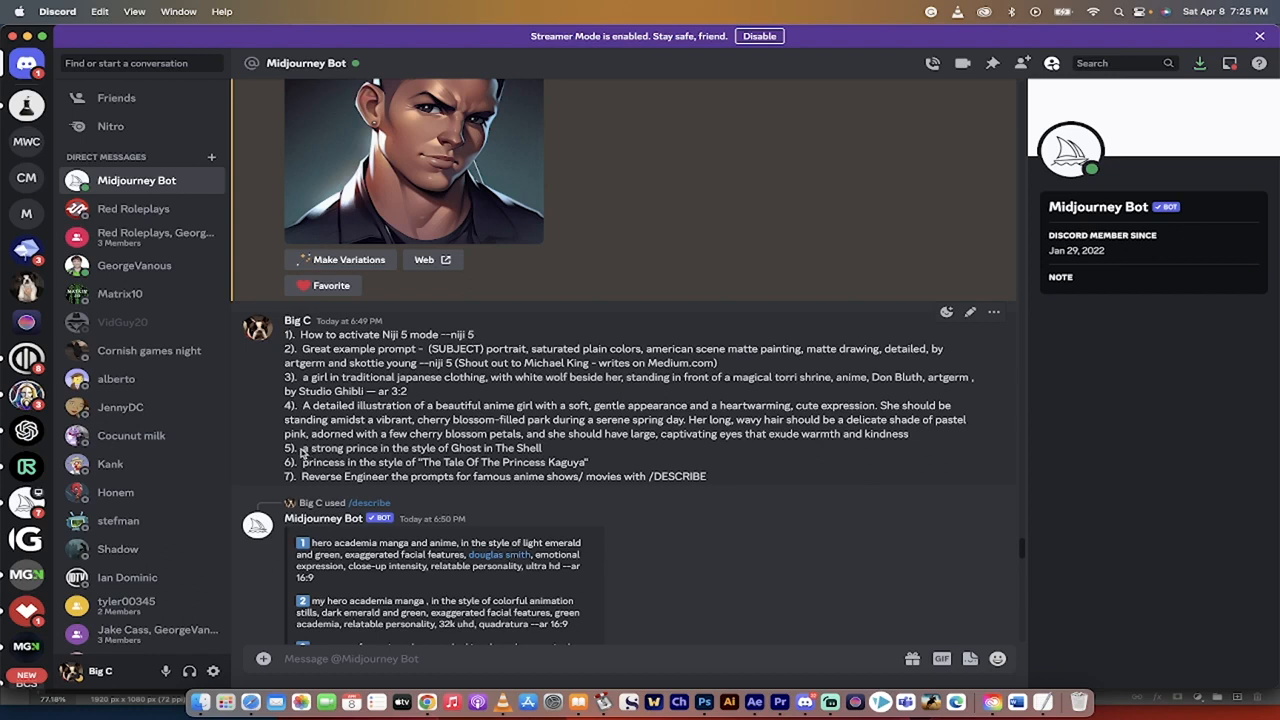
left_click_drag(545, 449, 301, 450)
key("super+c")
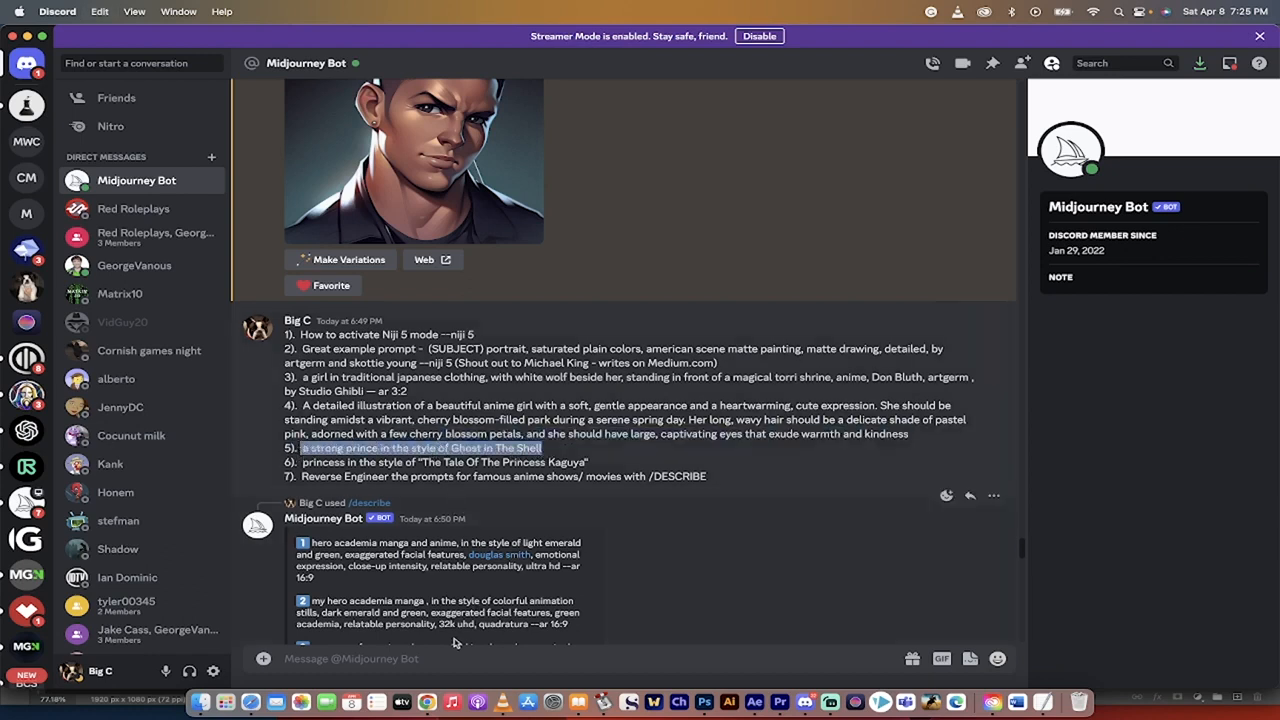
Generate images with /imagine using the copied prompt "a strong prince in the style of Ghost in The Shell".
left_click(425, 659)
type("/")
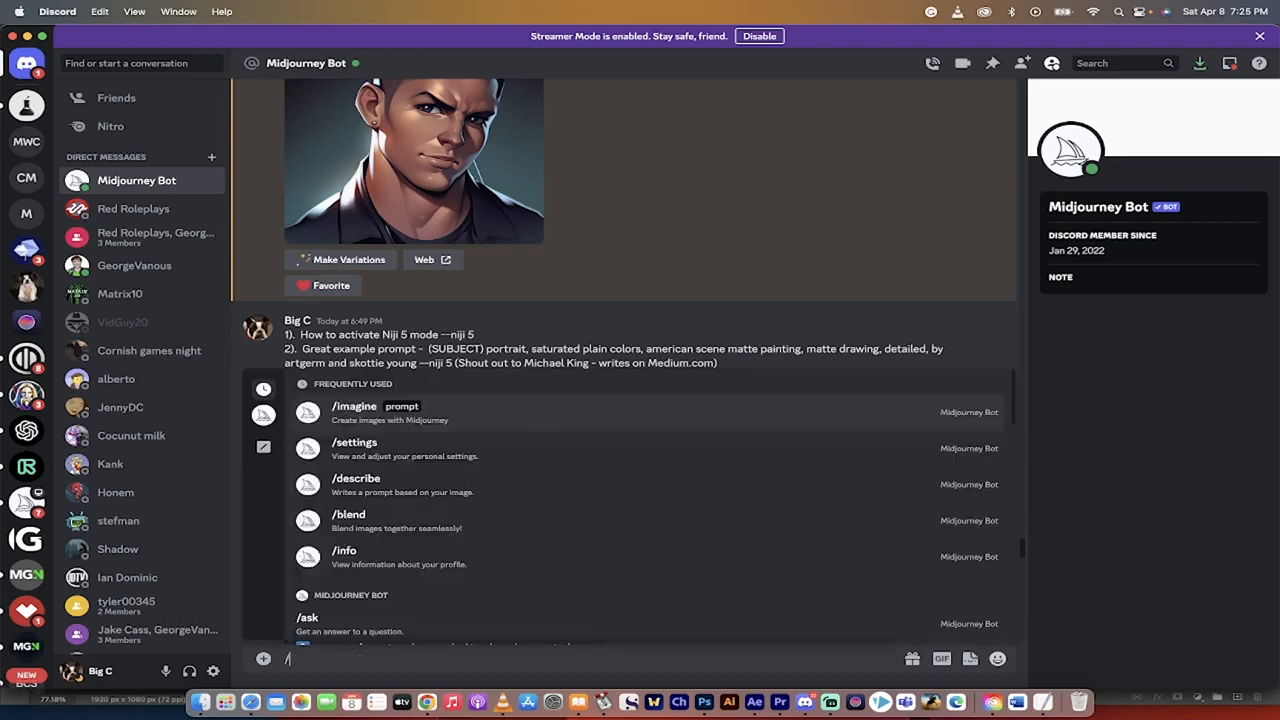
type("imagine")
key("Tab")
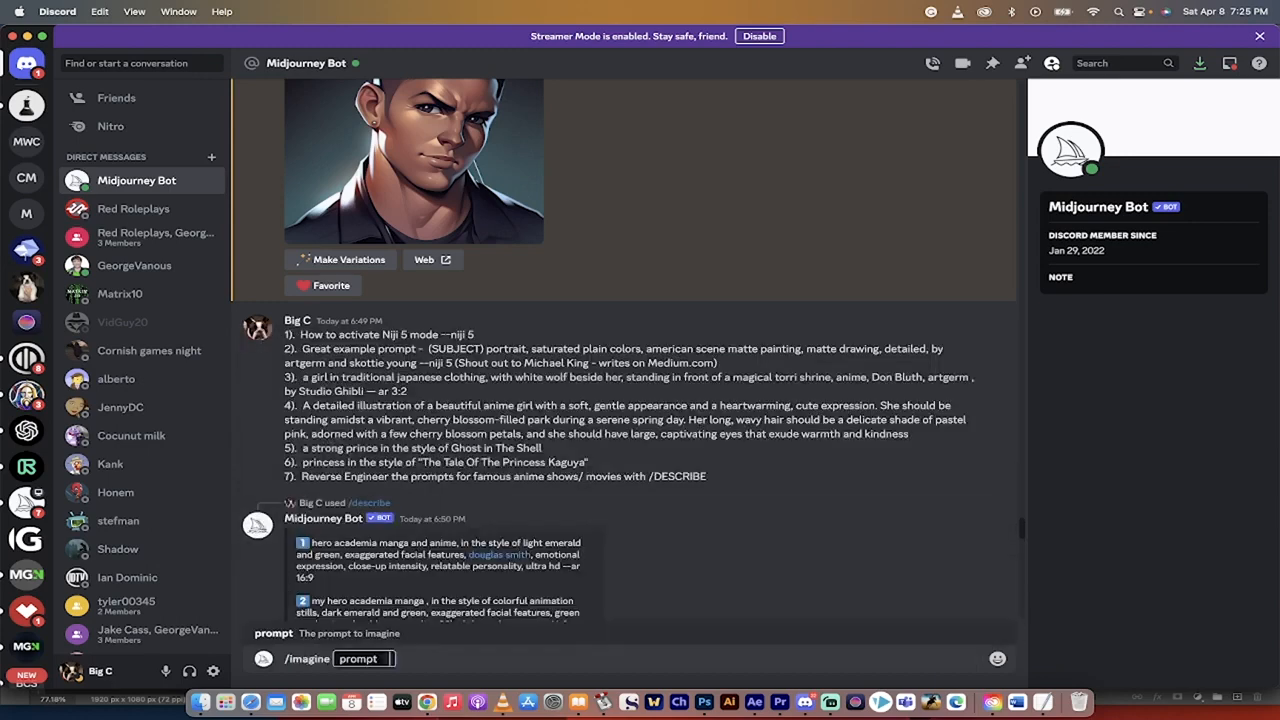
key("super+v")
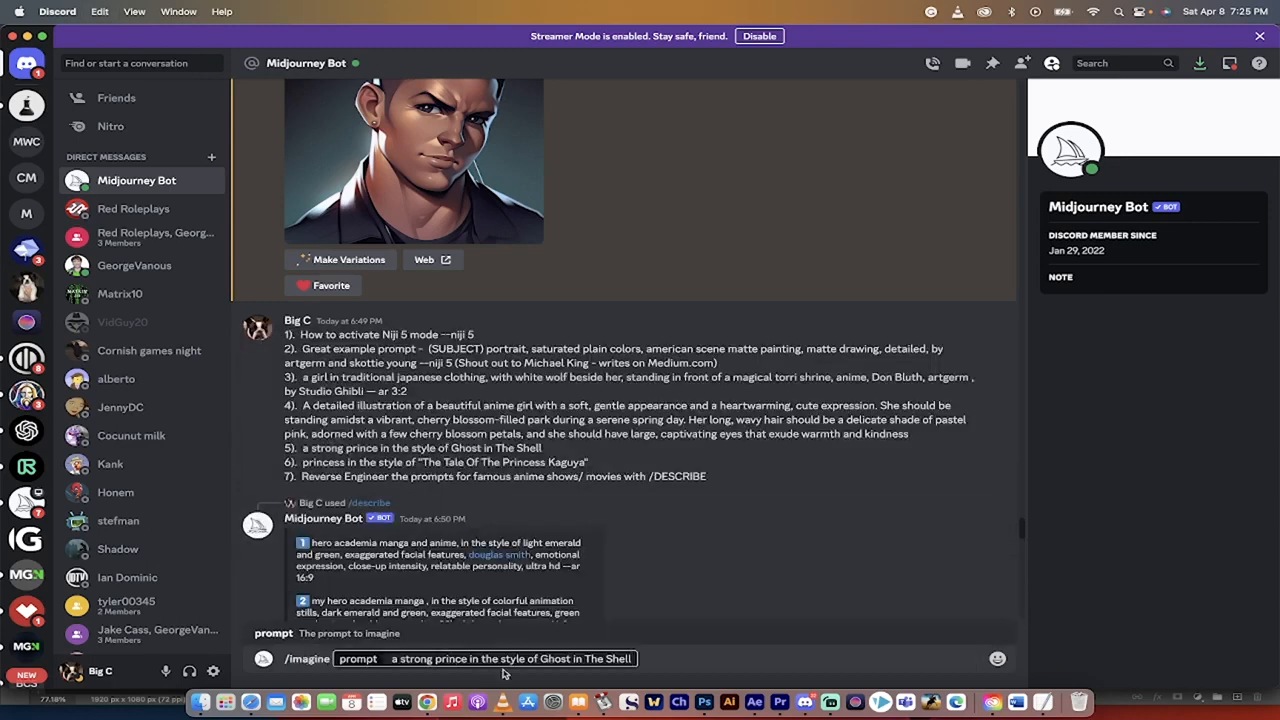
key("Return")
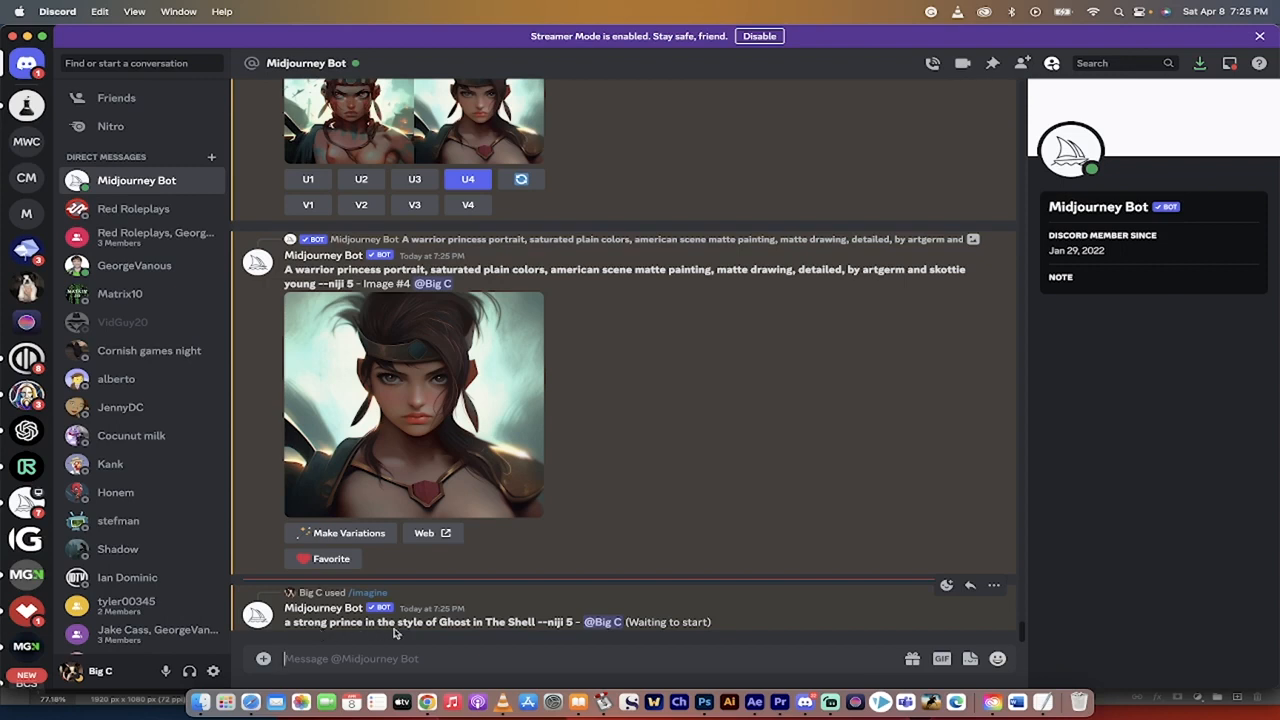
Review item 7 of the numbered prompt list, on reverse engineering anime prompts with /DESCRIBE, and return to the newest generation.
scroll(644, 484, "up", 20)
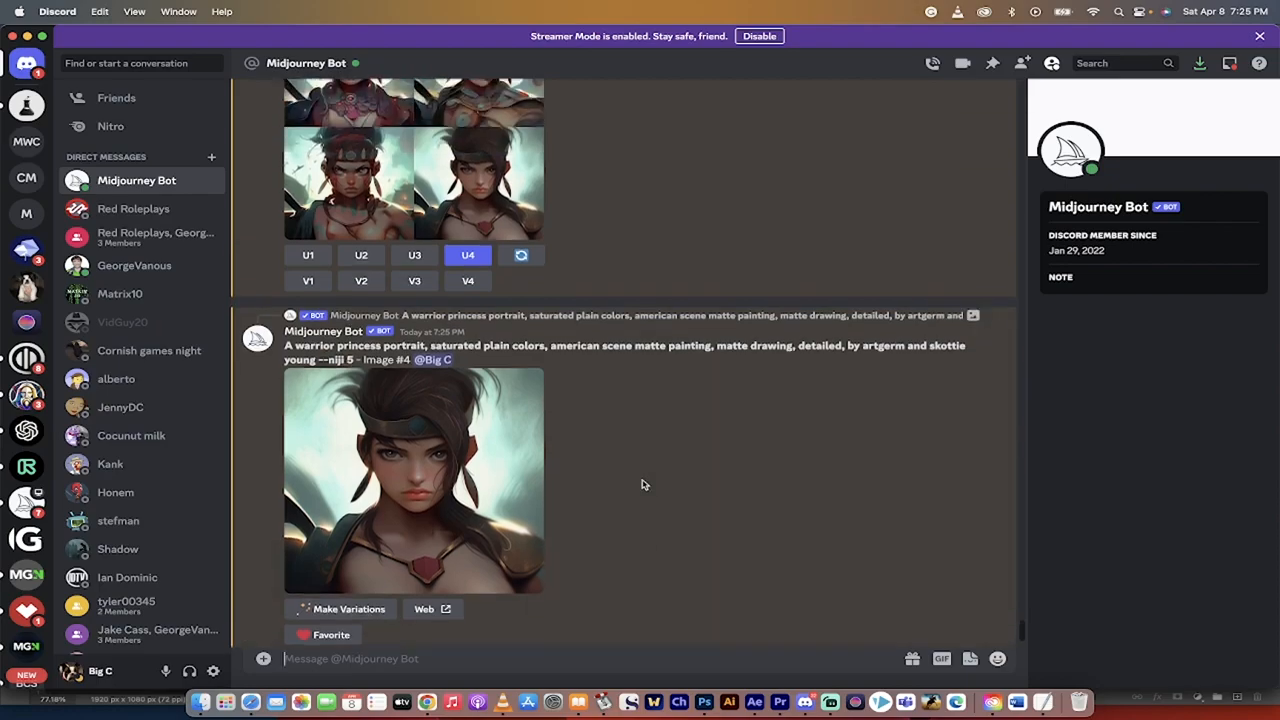
scroll(644, 484, "up", 15)
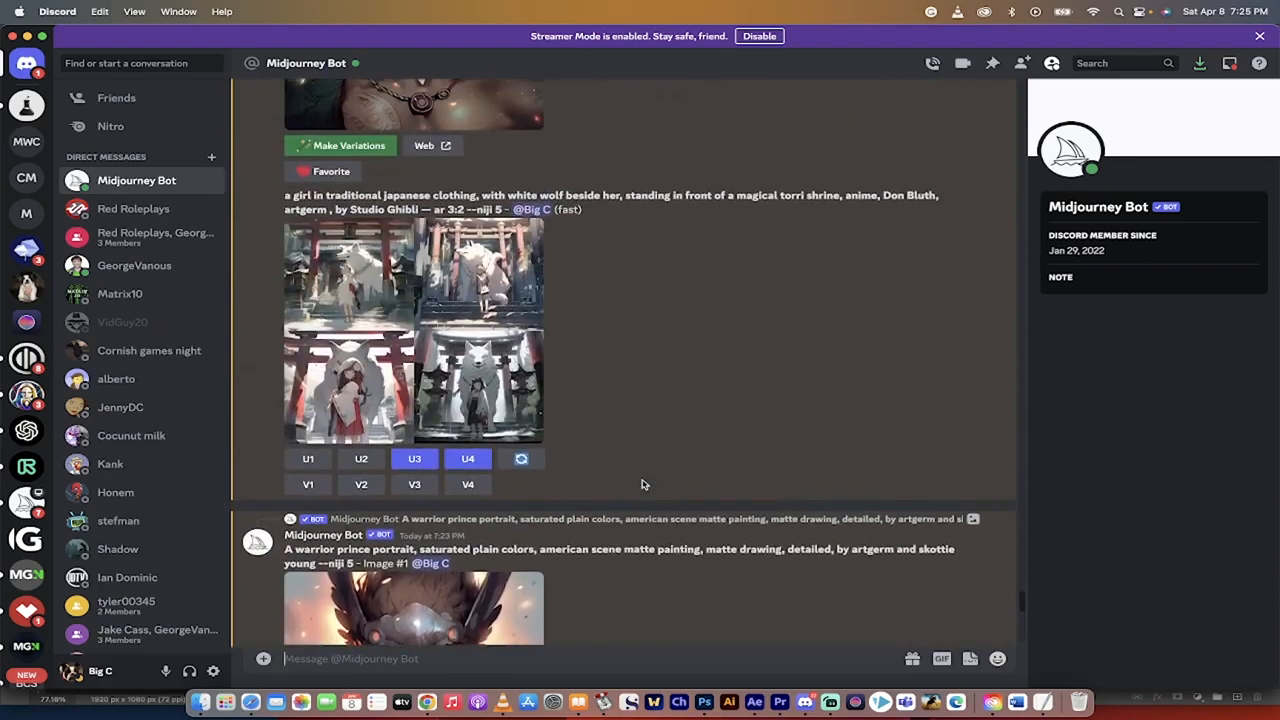
scroll(644, 484, "up", 20)
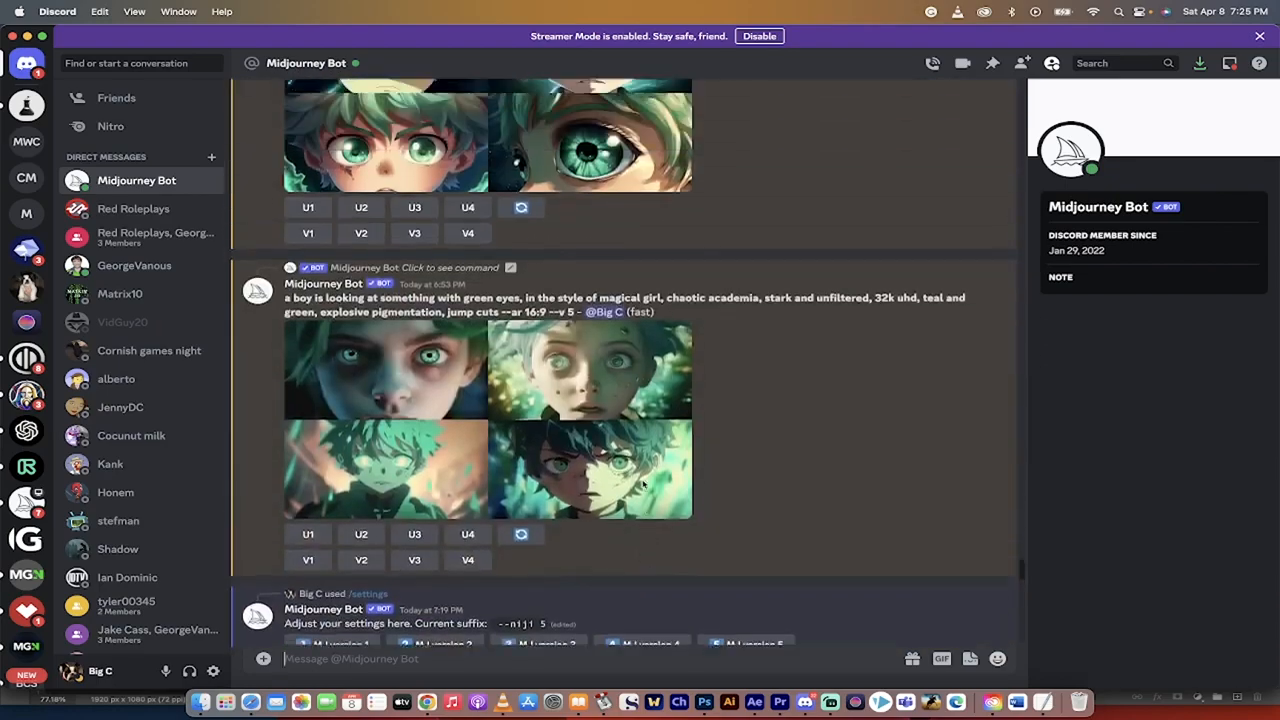
scroll(644, 484, "up", 15)
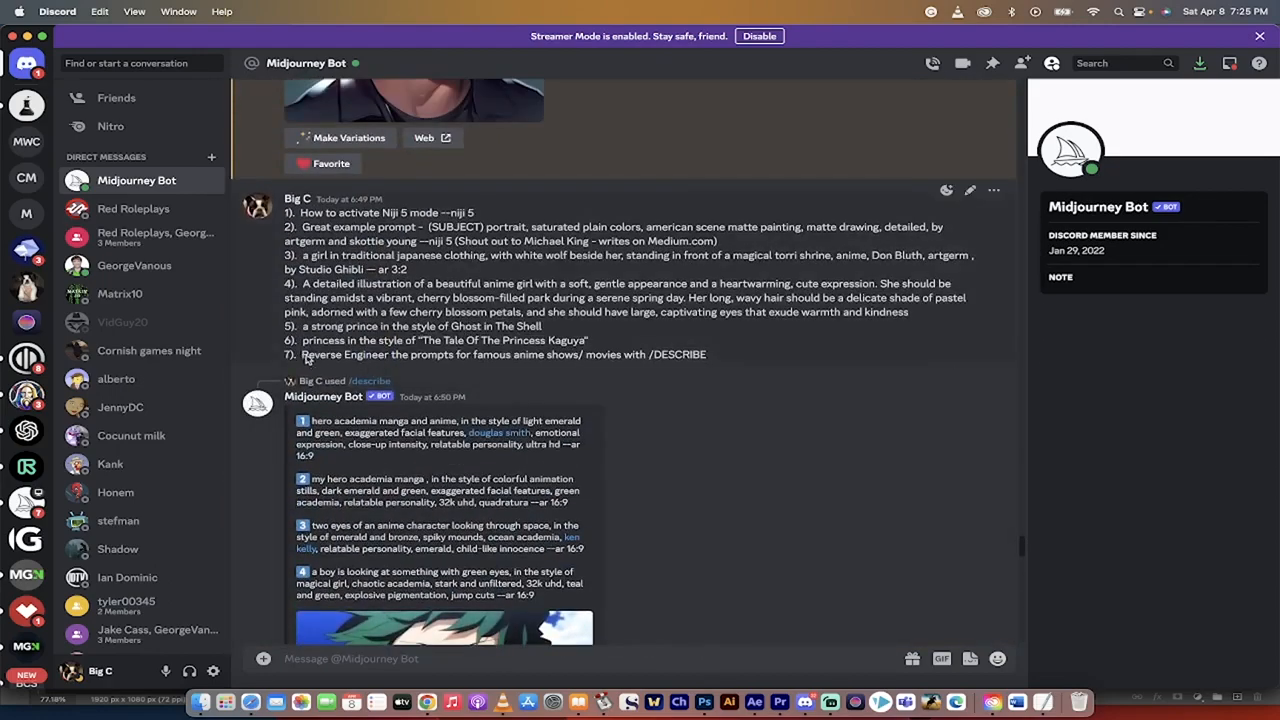
left_click_drag(300, 356, 712, 364)
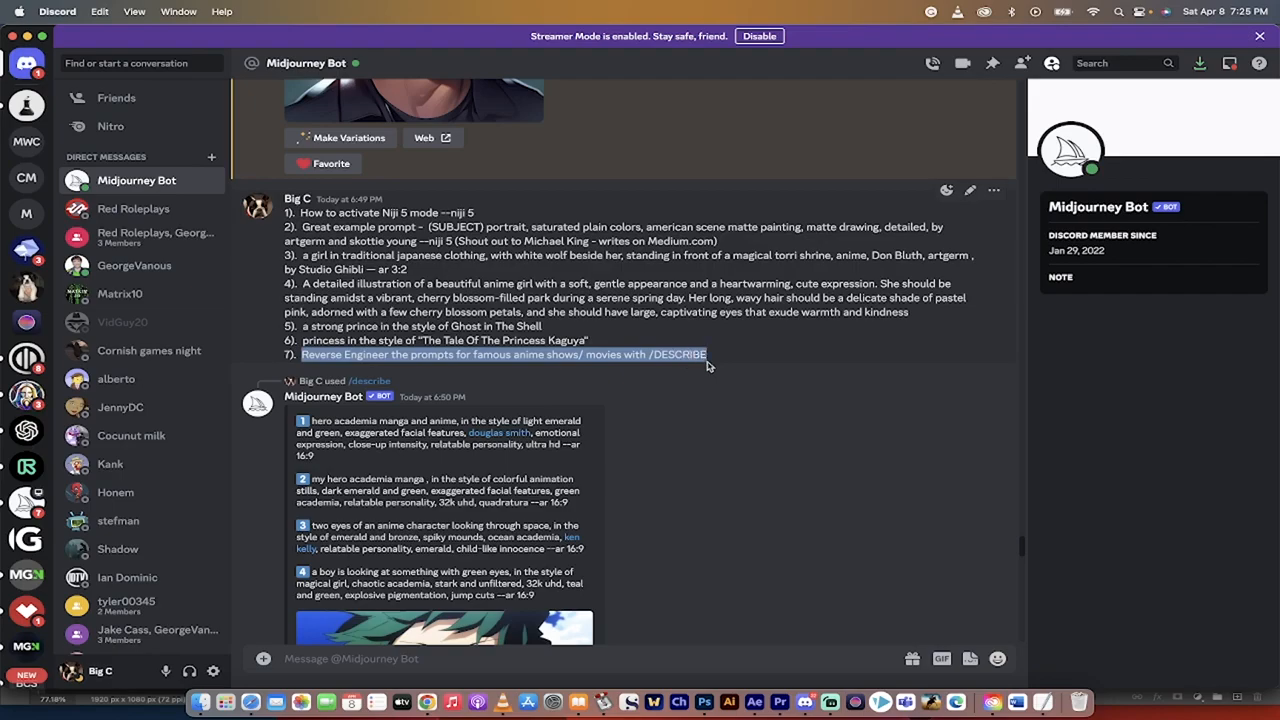
scroll(695, 458, "down", 10)
scroll(695, 458, "down", 20)
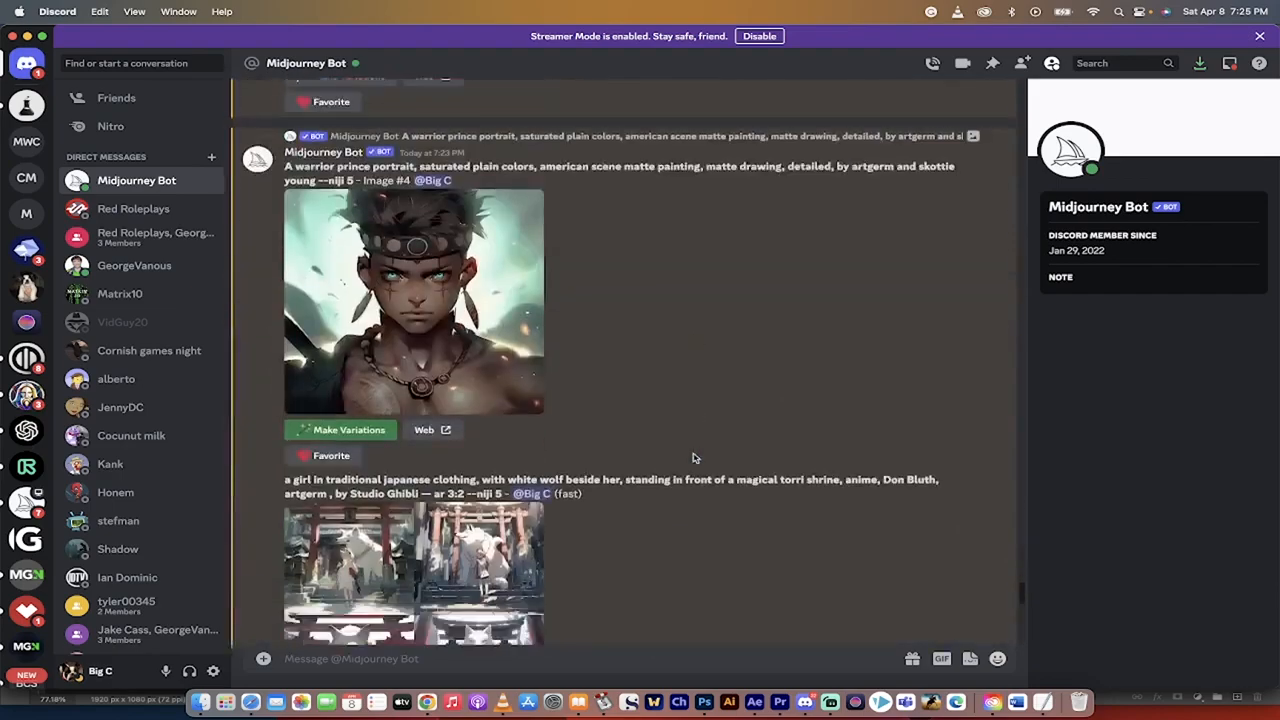
scroll(695, 458, "down", 10)
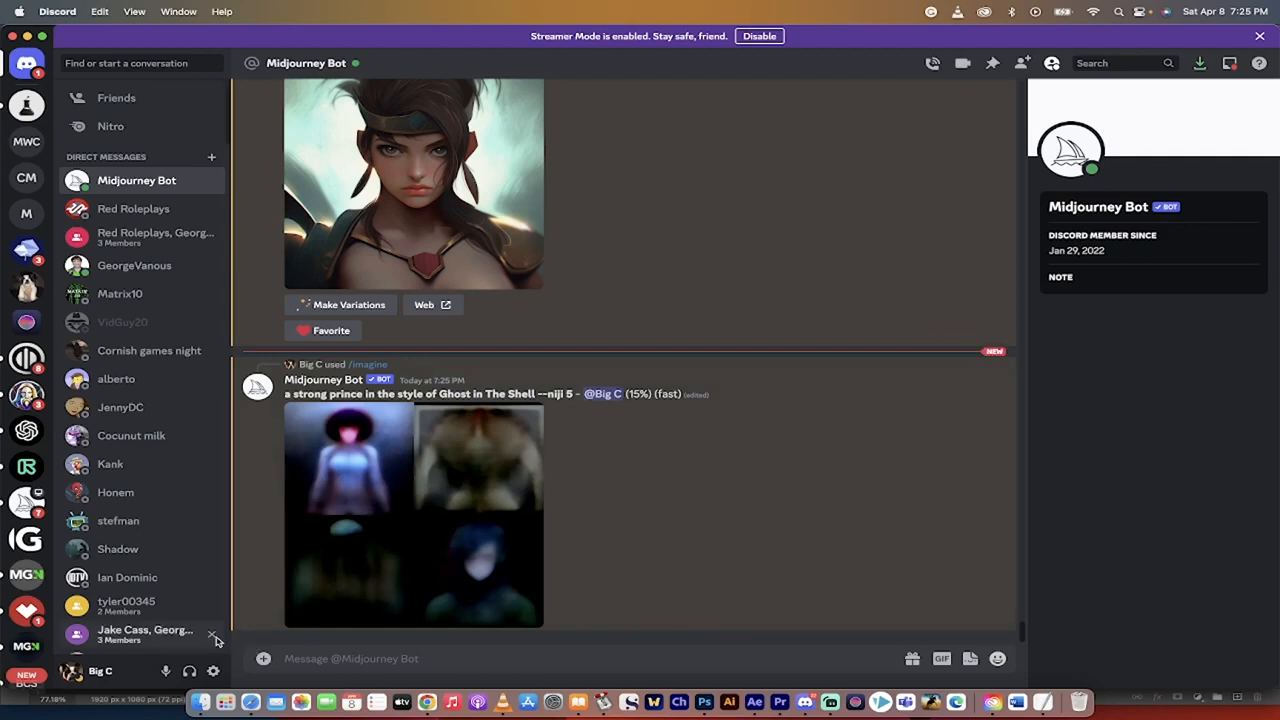
Run /describe on superhero.png from the Pictures folder.
left_click(200, 702)
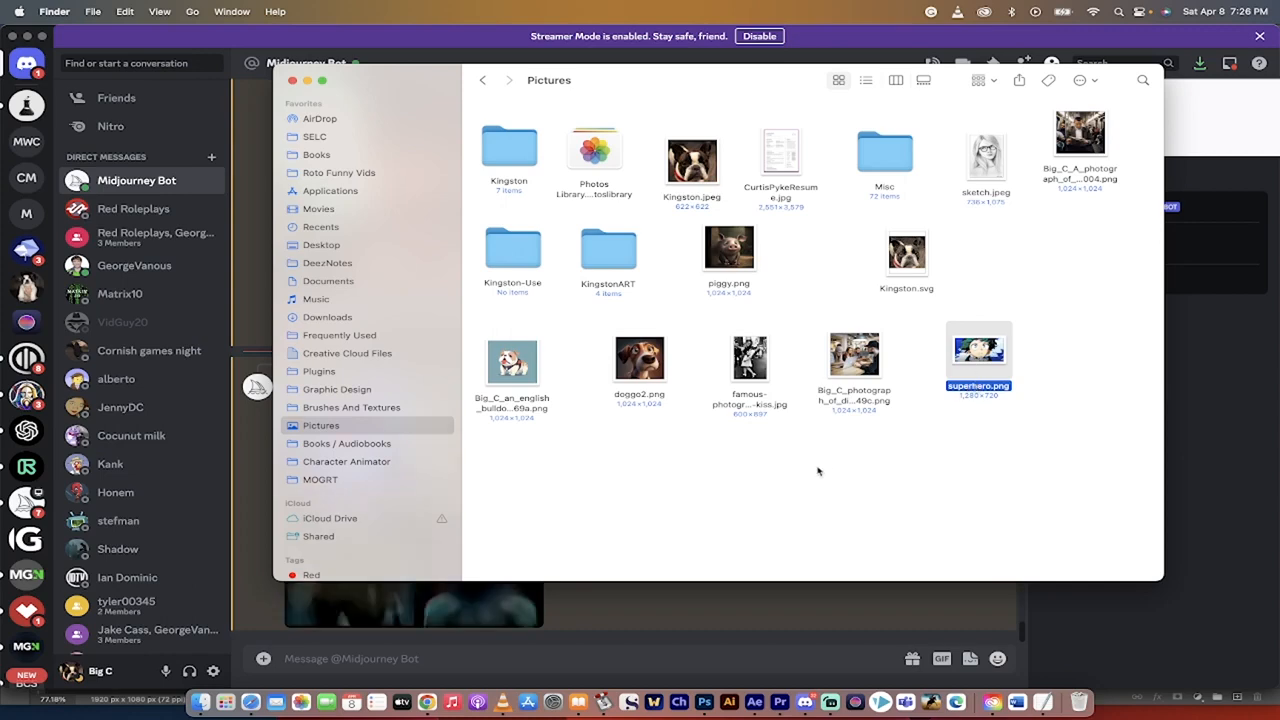
left_click(471, 658)
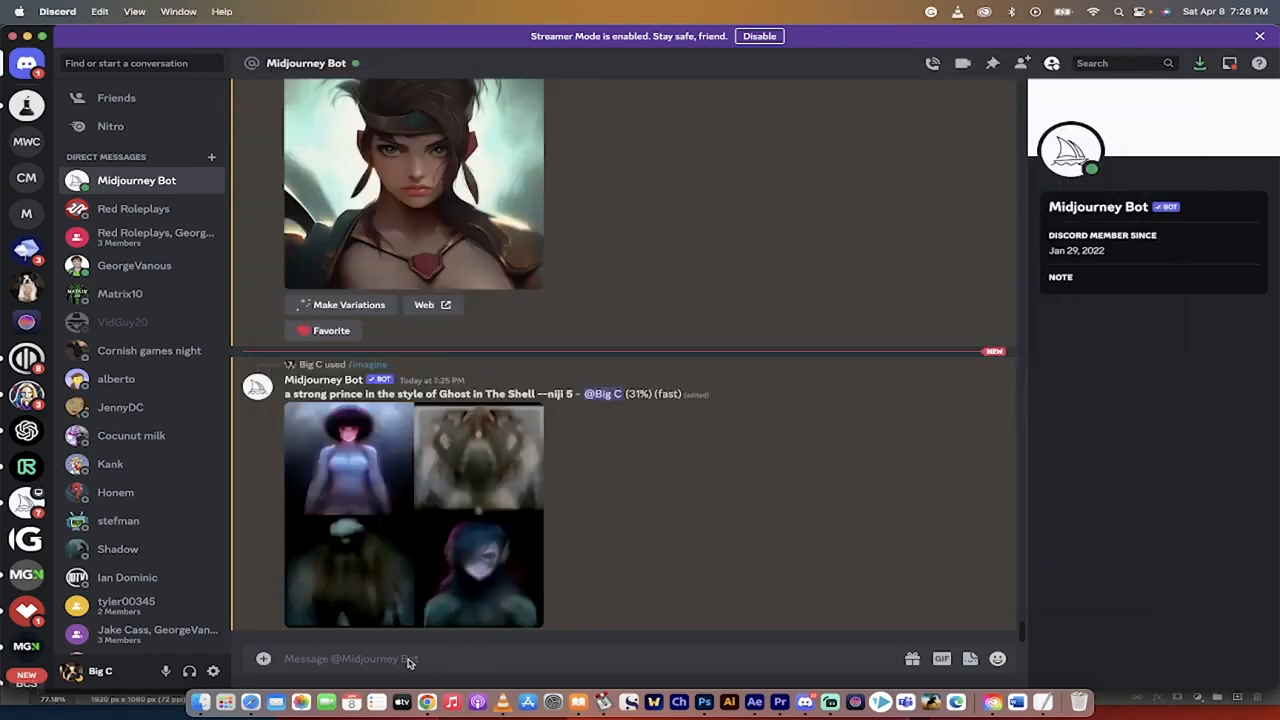
type("/describe")
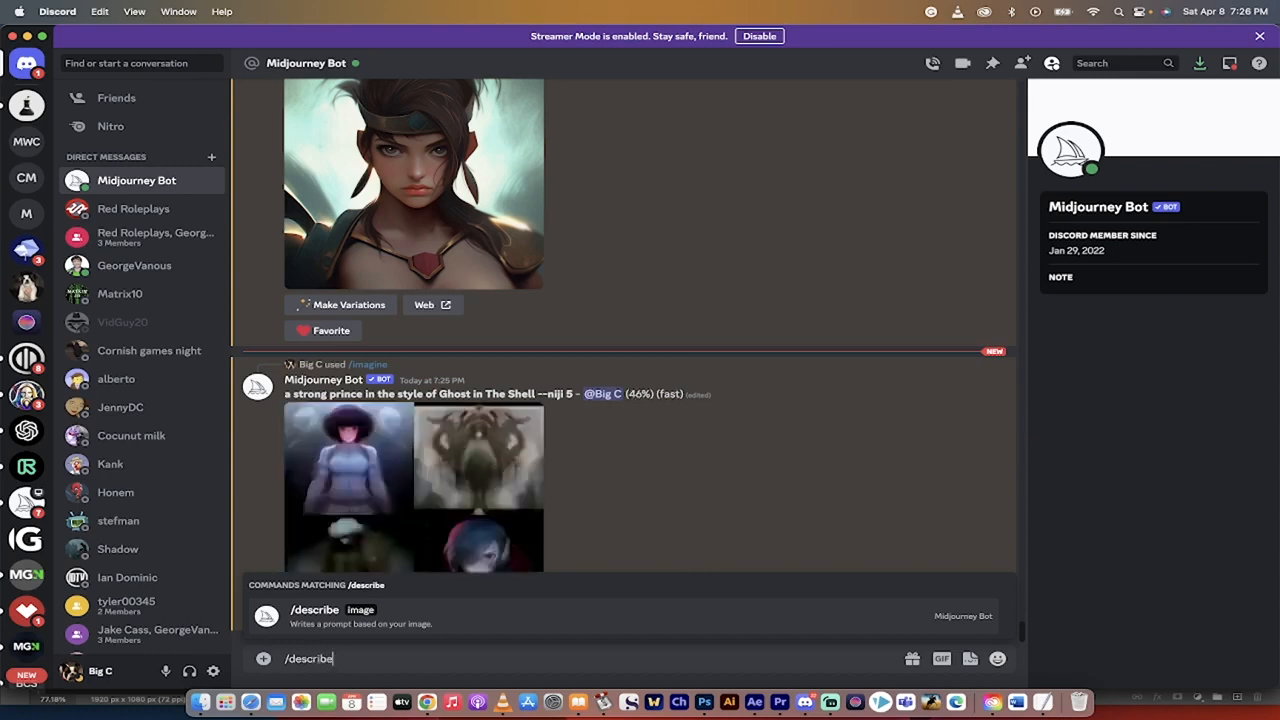
key("Return")
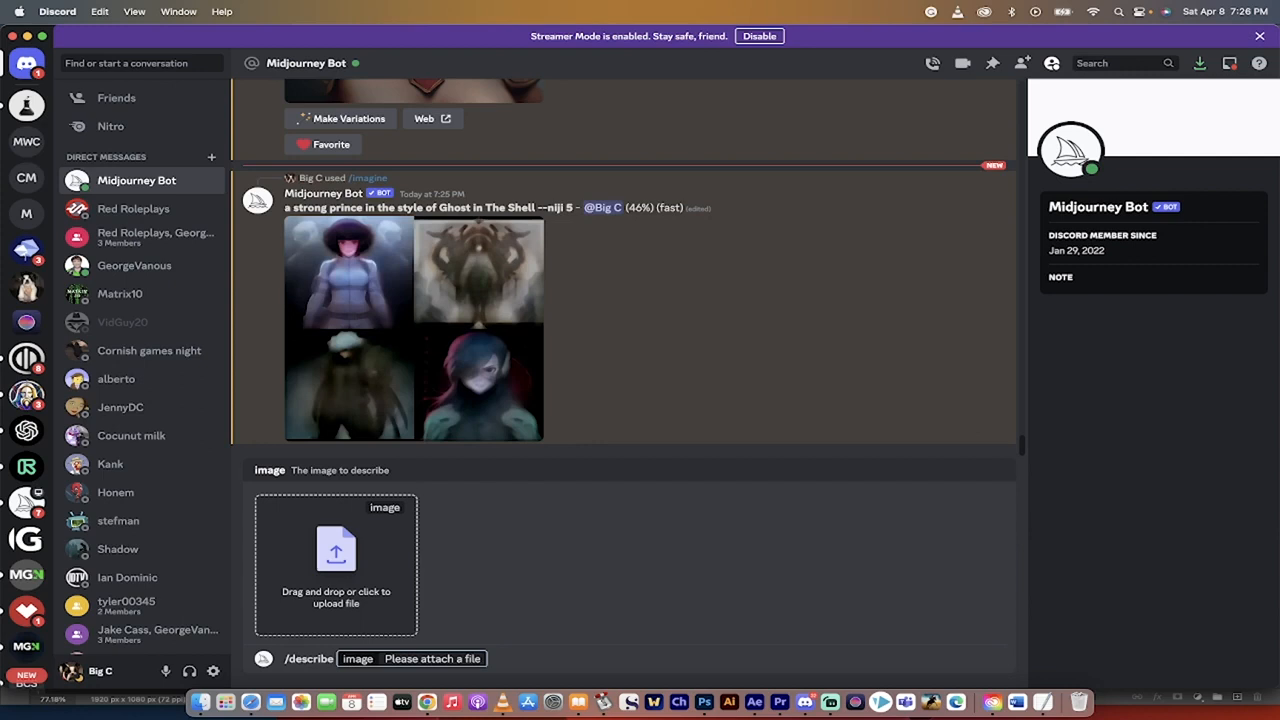
left_click(398, 603)
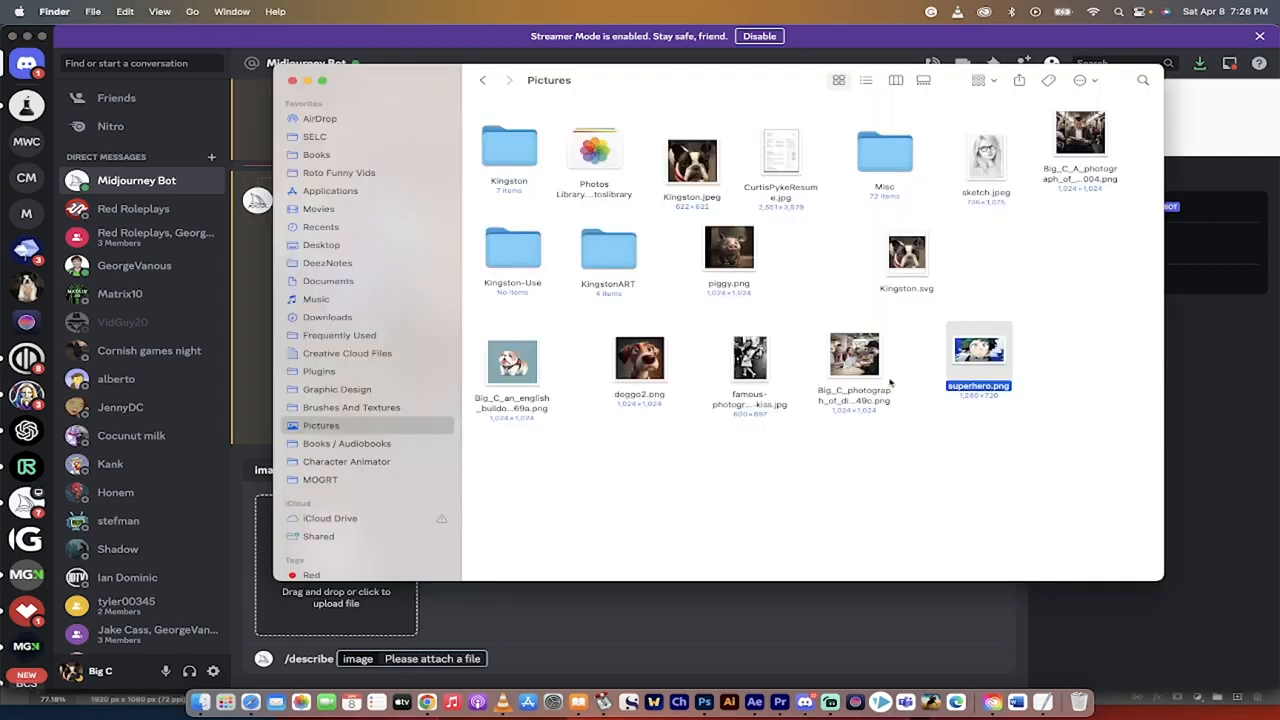
left_click_drag(957, 370, 405, 540)
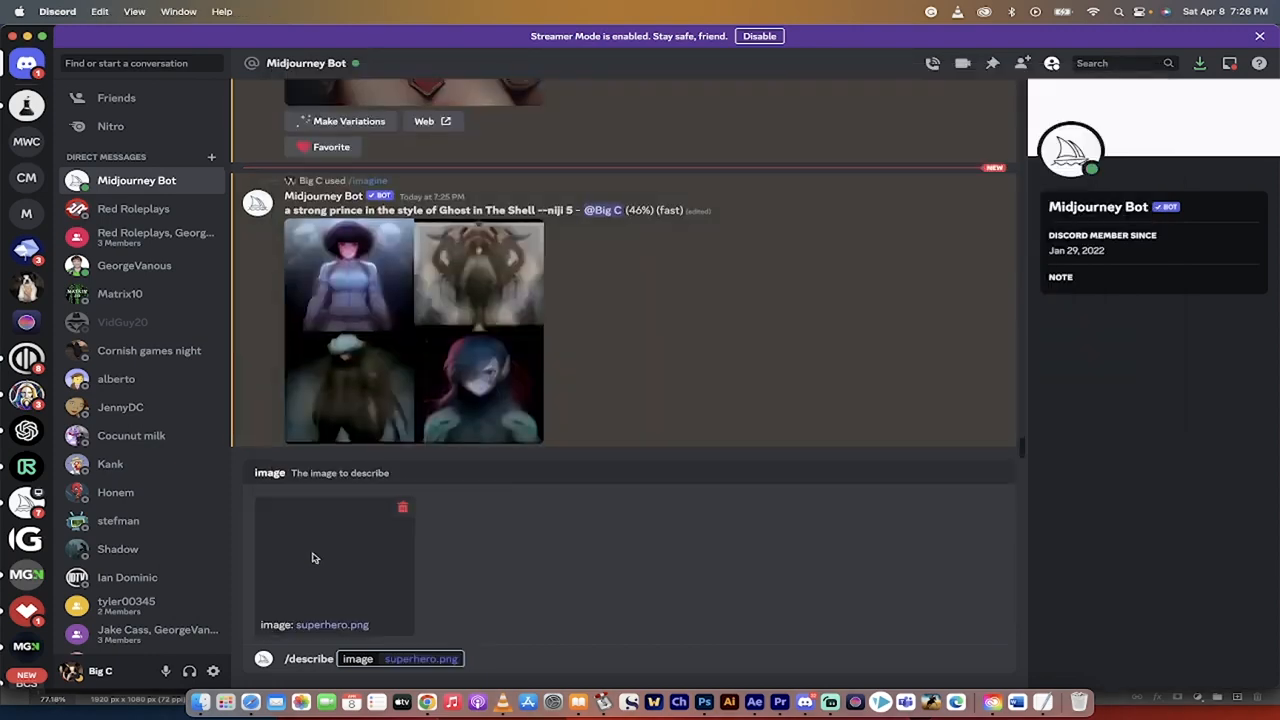
key("Return")
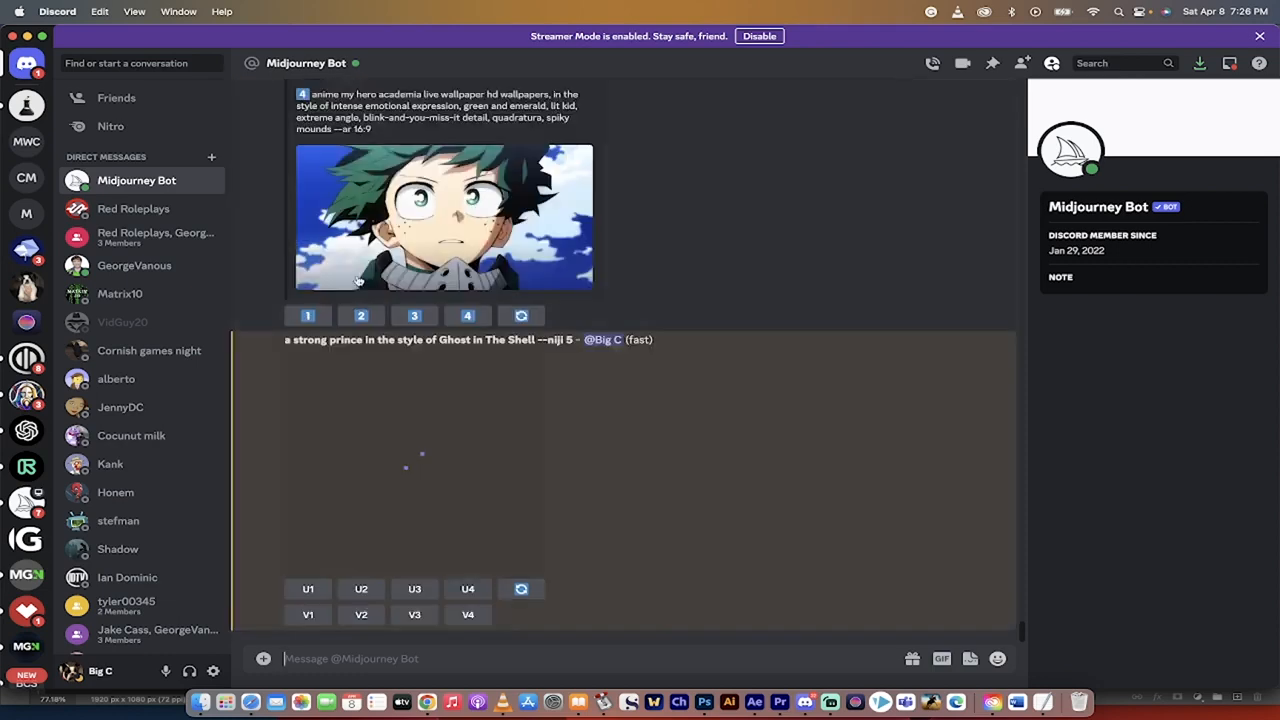
Read through the prompts described for superhero.png, and submit the first one unchanged for image generation.
scroll(385, 260, "up", 2)
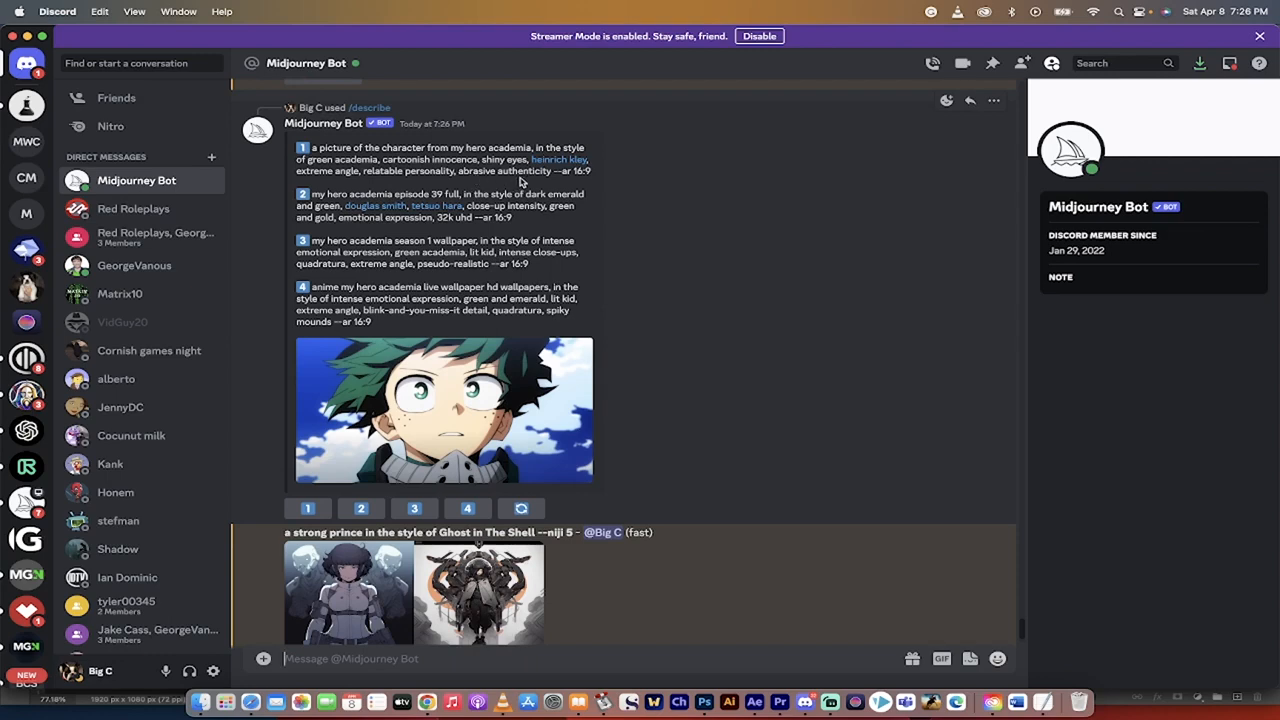
scroll(519, 181, "down", 1)
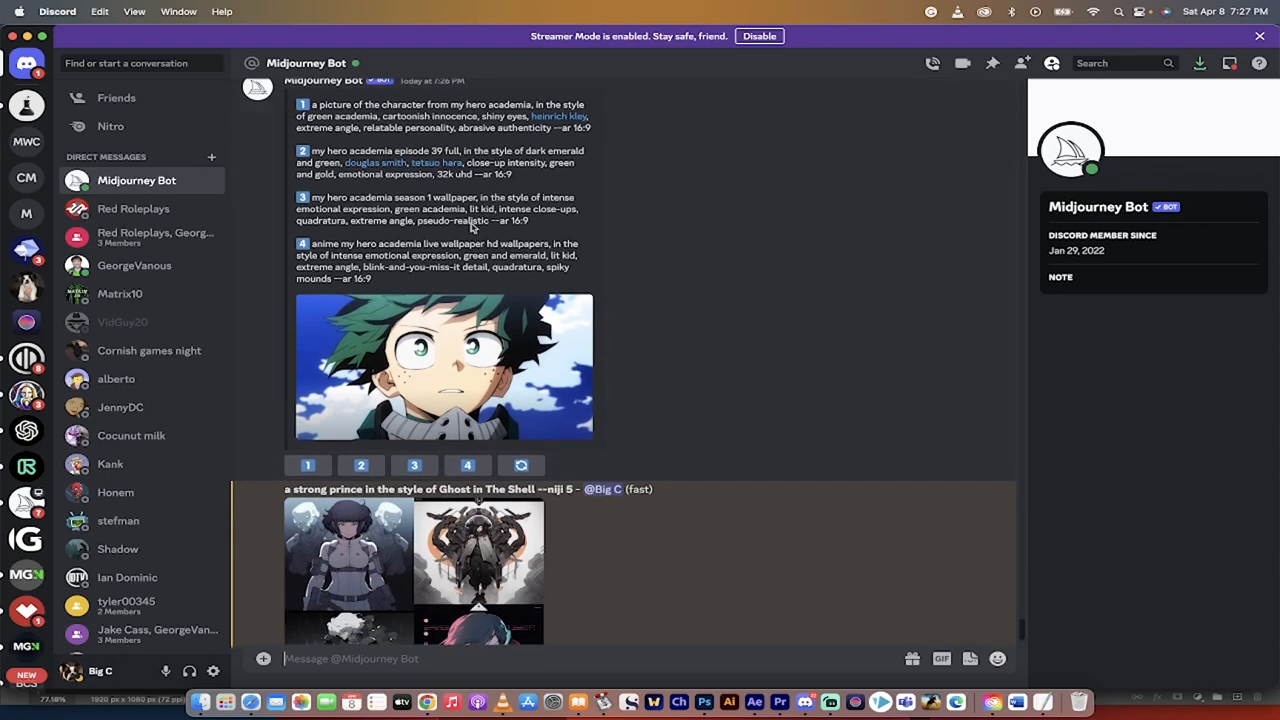
scroll(473, 227, "up", 1)
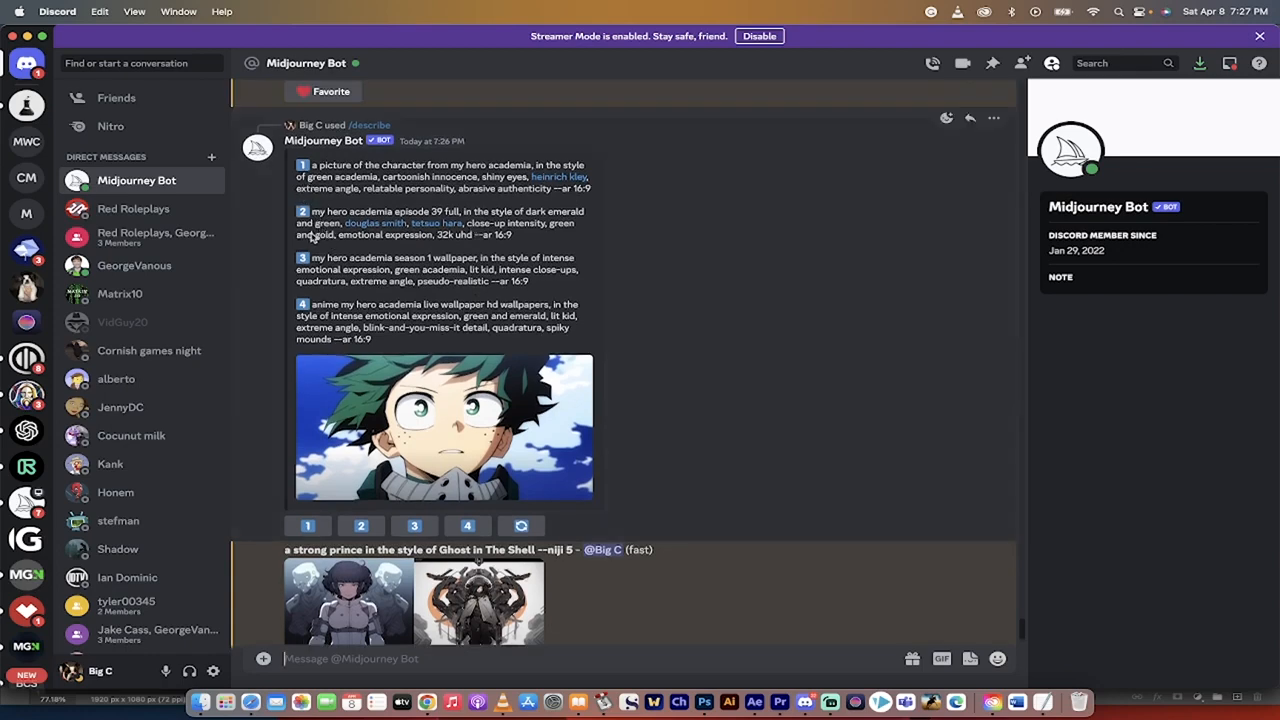
scroll(320, 268, "down", 3)
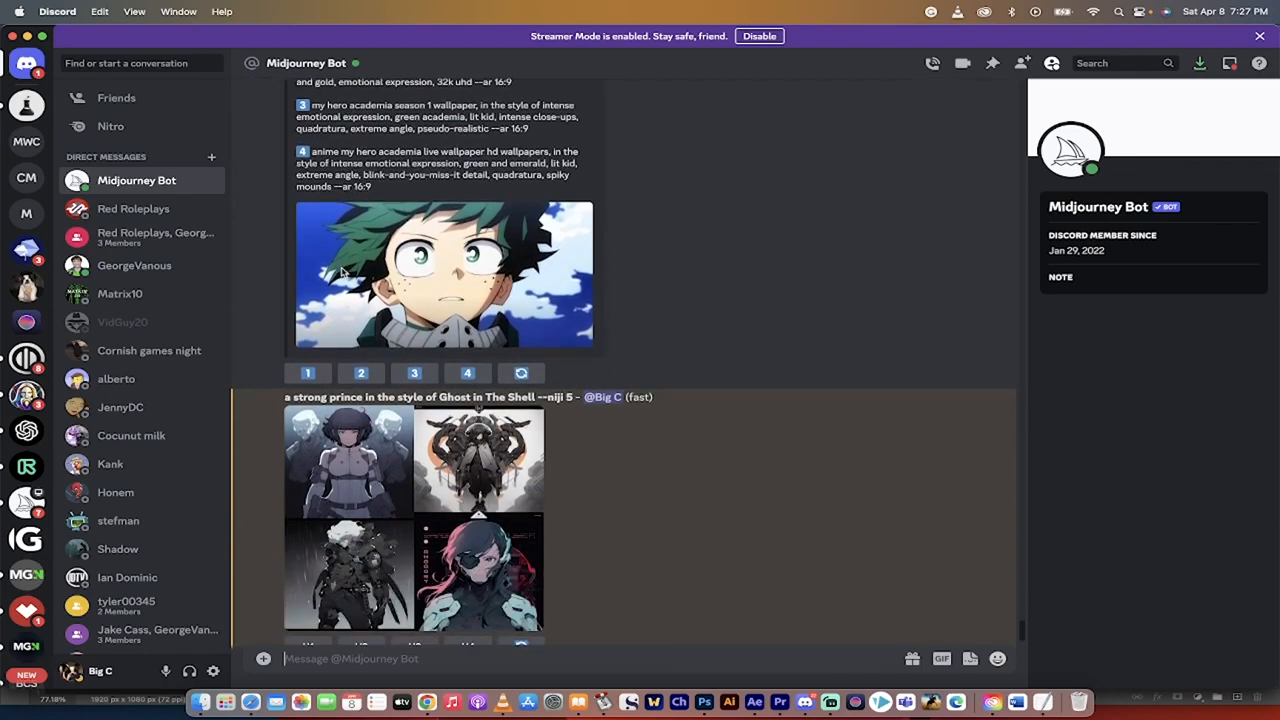
left_click(307, 372)
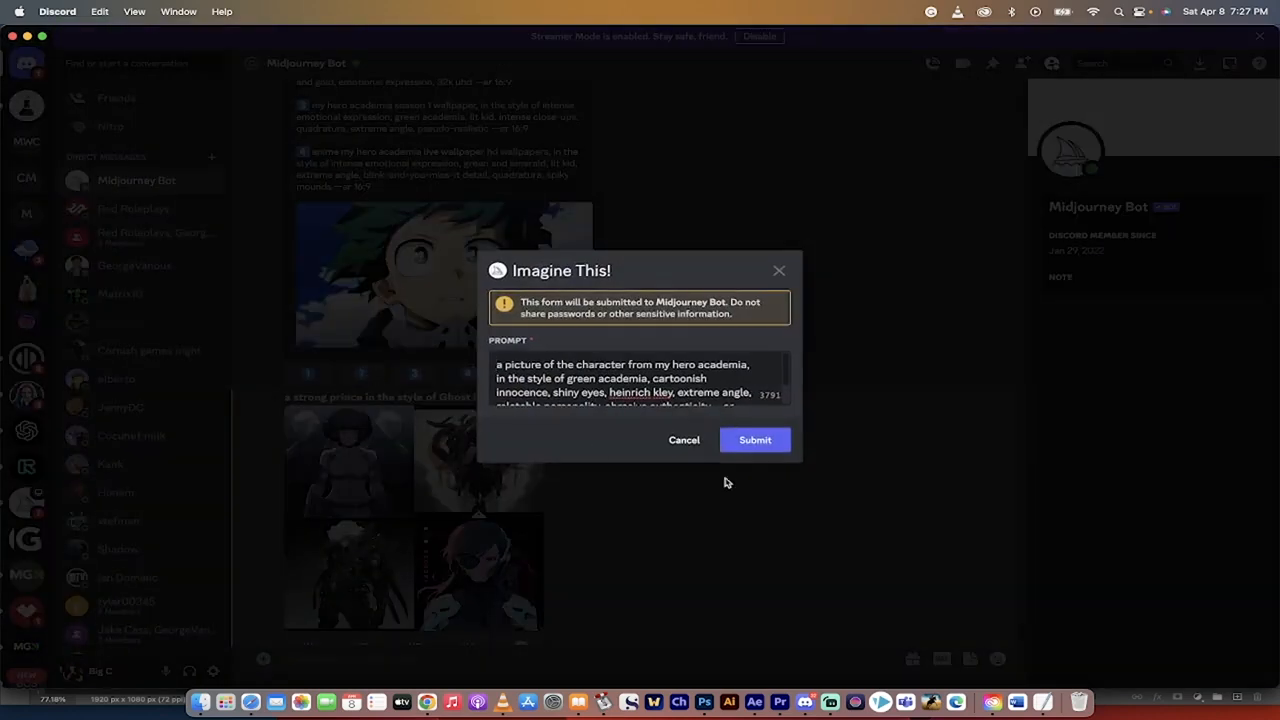
left_click(754, 441)
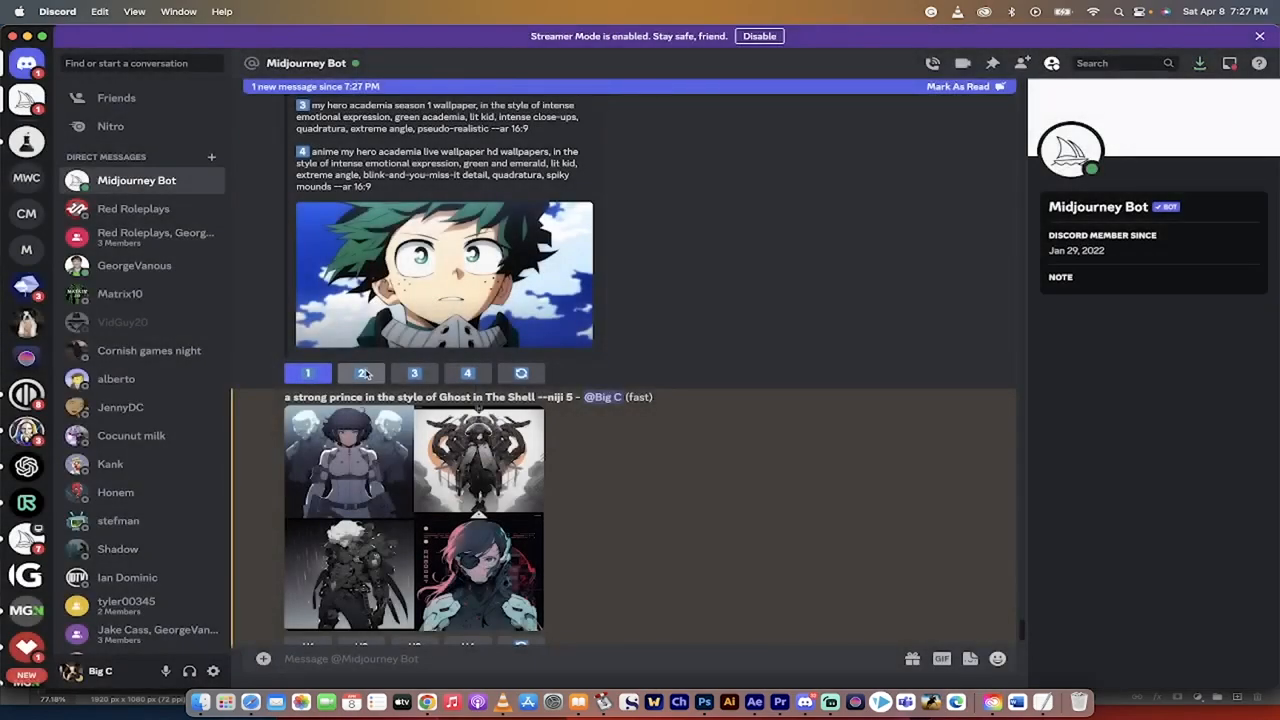
Submit the second and third prompts described for superhero.png unchanged for image generation.
left_click(365, 373)
left_click(757, 445)
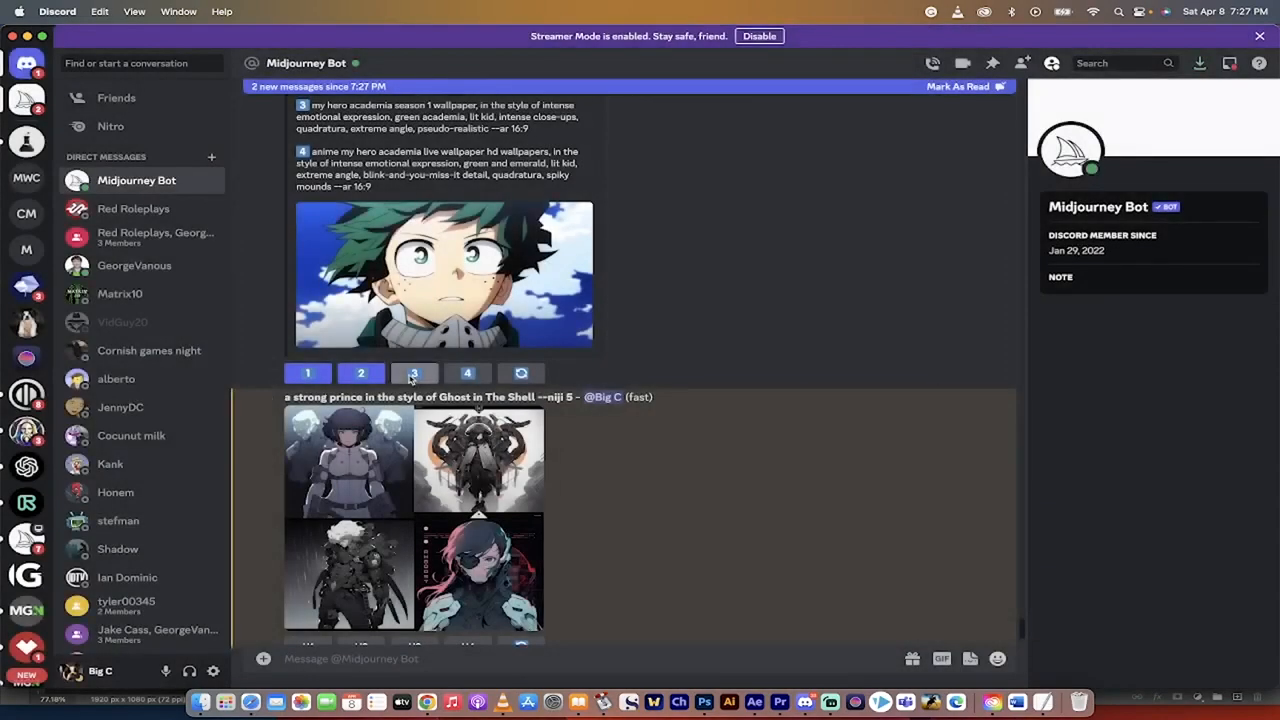
left_click(414, 373)
left_click(758, 446)
Upscale image 1 of the Ghost in The Shell prince grid and generate variations of image 4 with the remix prompt unchanged.
scroll(527, 278, "up", 3)
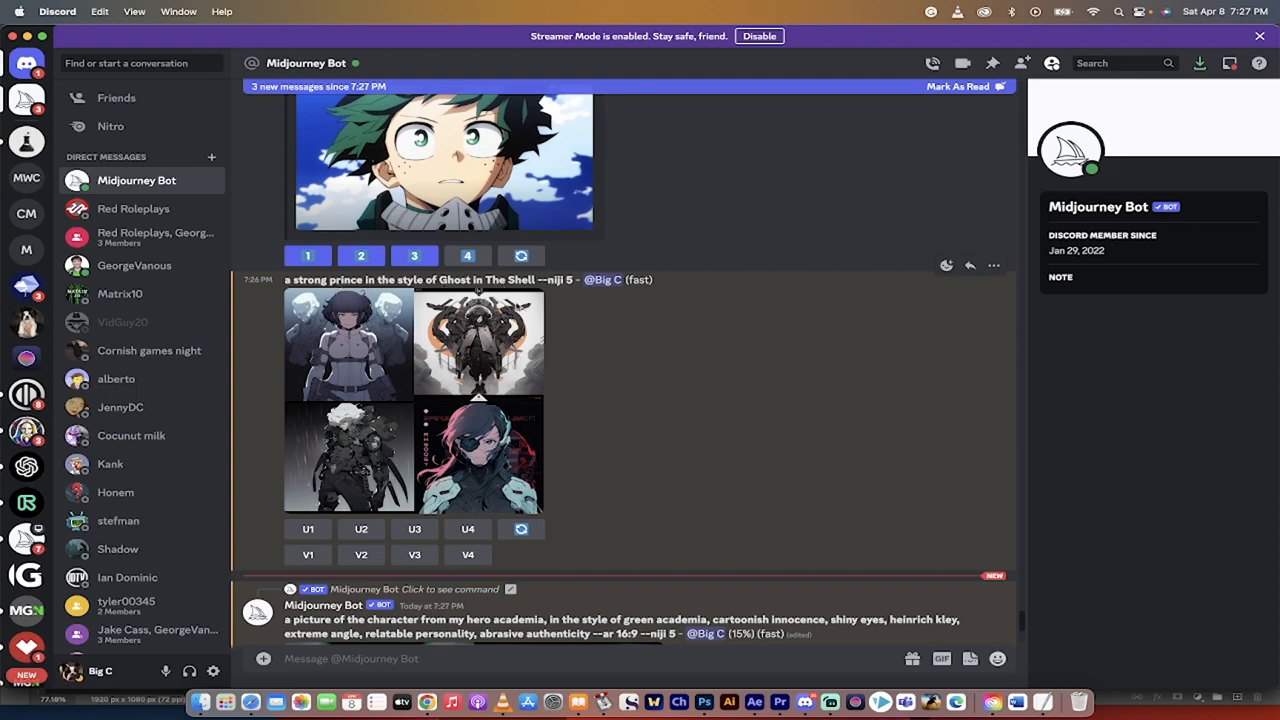
left_click(484, 478)
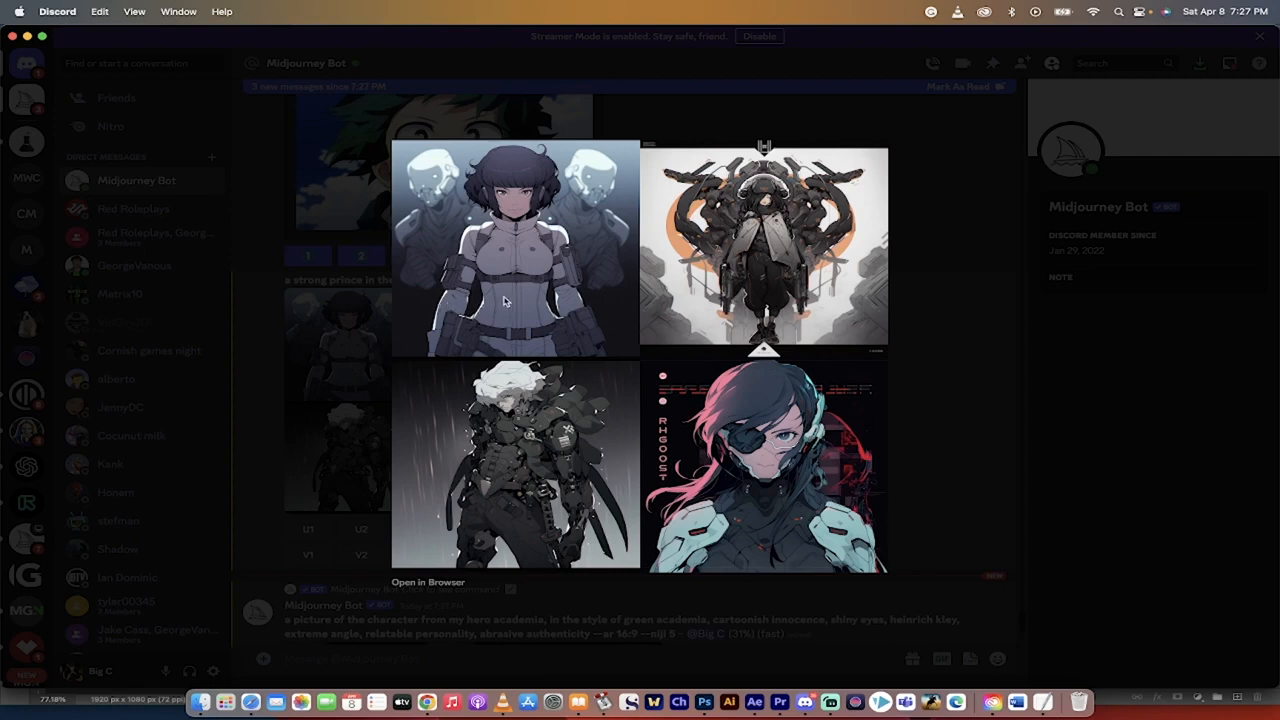
left_click(336, 378)
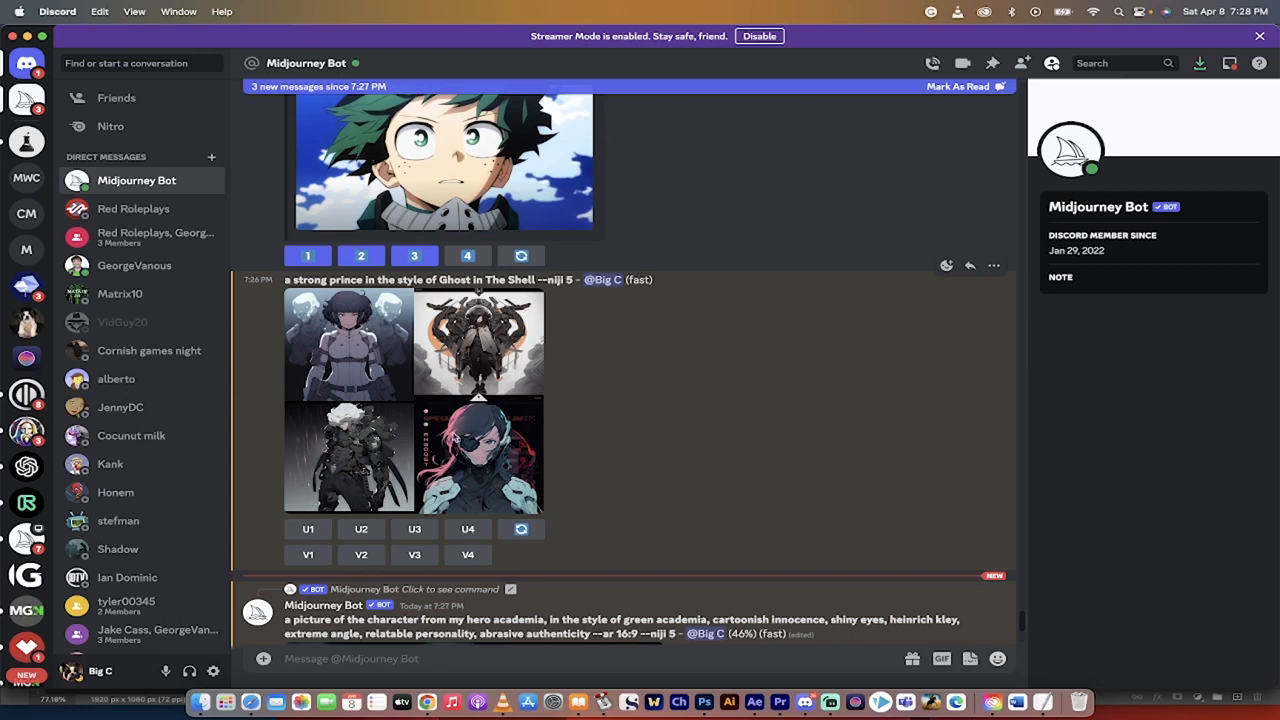
left_click(308, 529)
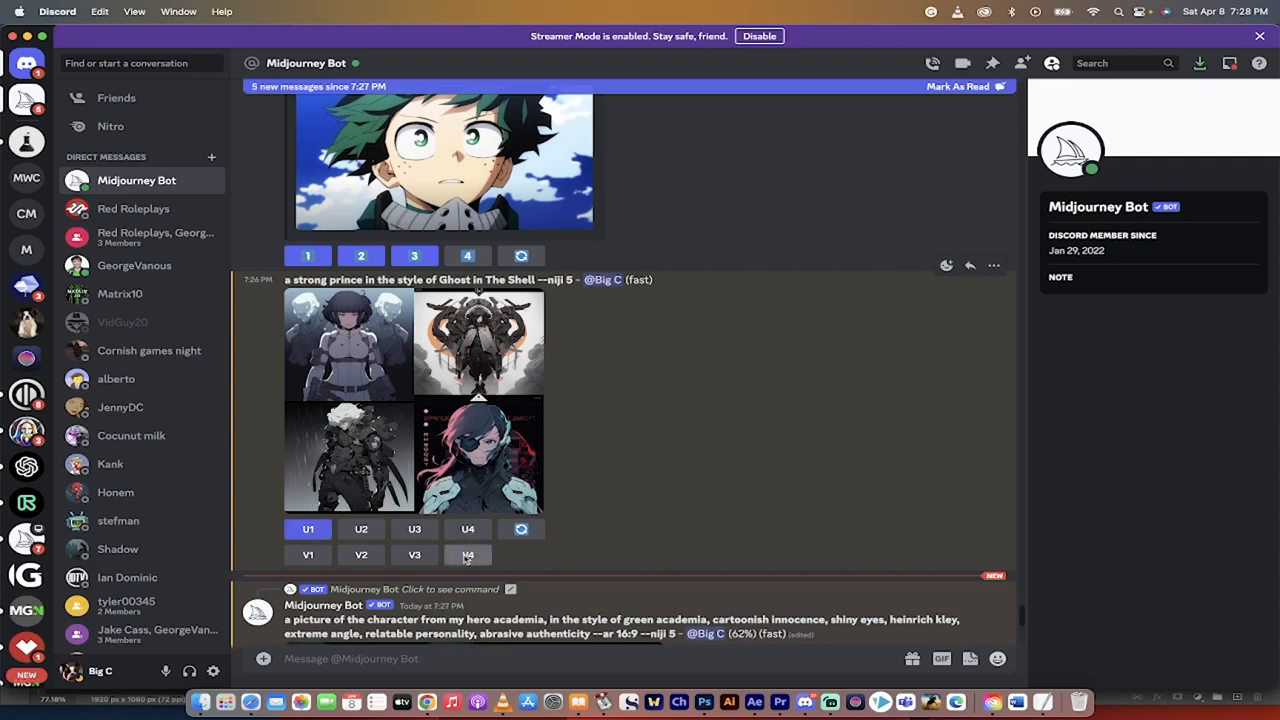
left_click(468, 555)
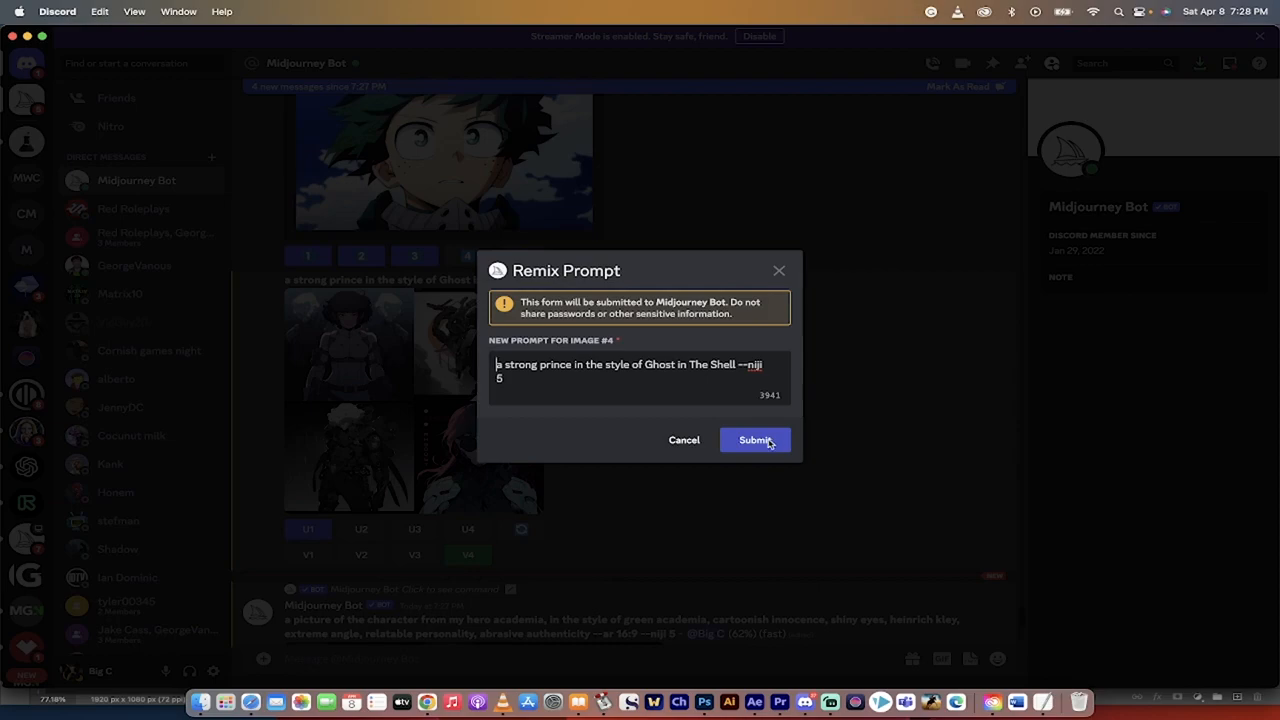
left_click(765, 441)
Check the My Hero Academia generations in progress and view the upscaled prince image #1 enlarged.
scroll(702, 527, "down", 10)
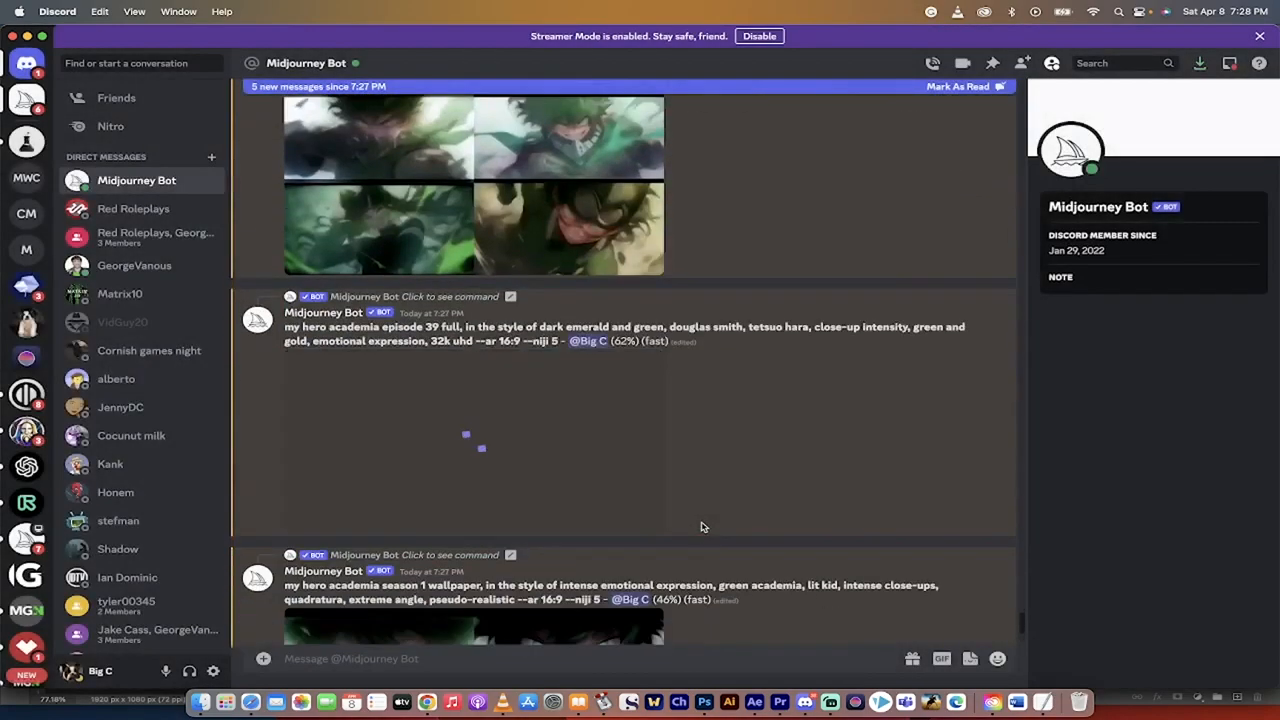
scroll(700, 526, "up", 4)
scroll(727, 424, "down", 5)
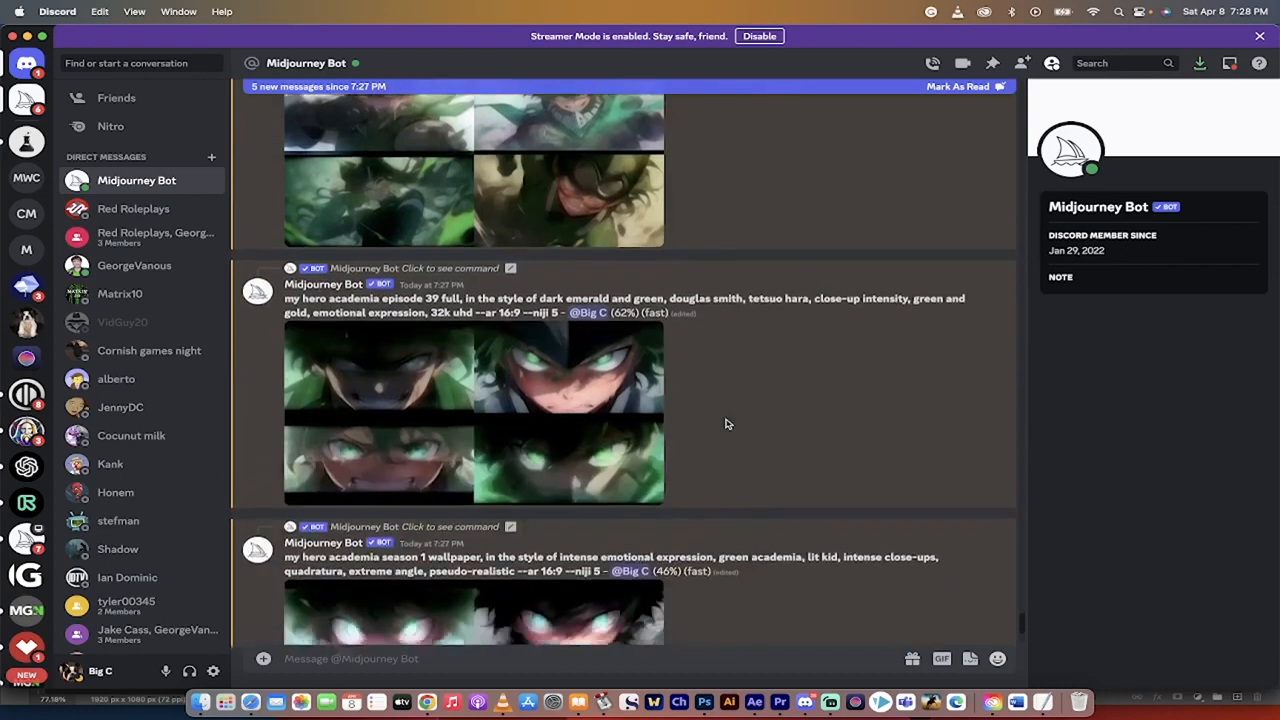
scroll(727, 424, "up", 5)
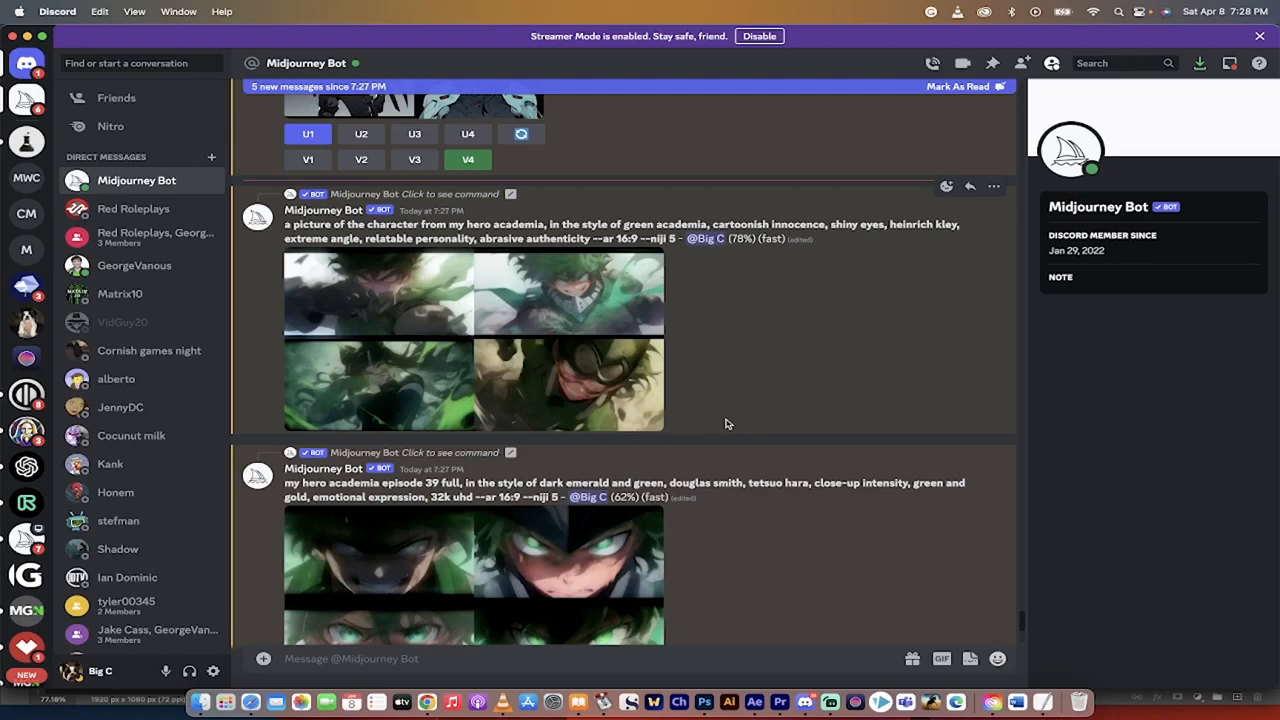
scroll(727, 424, "down", 2)
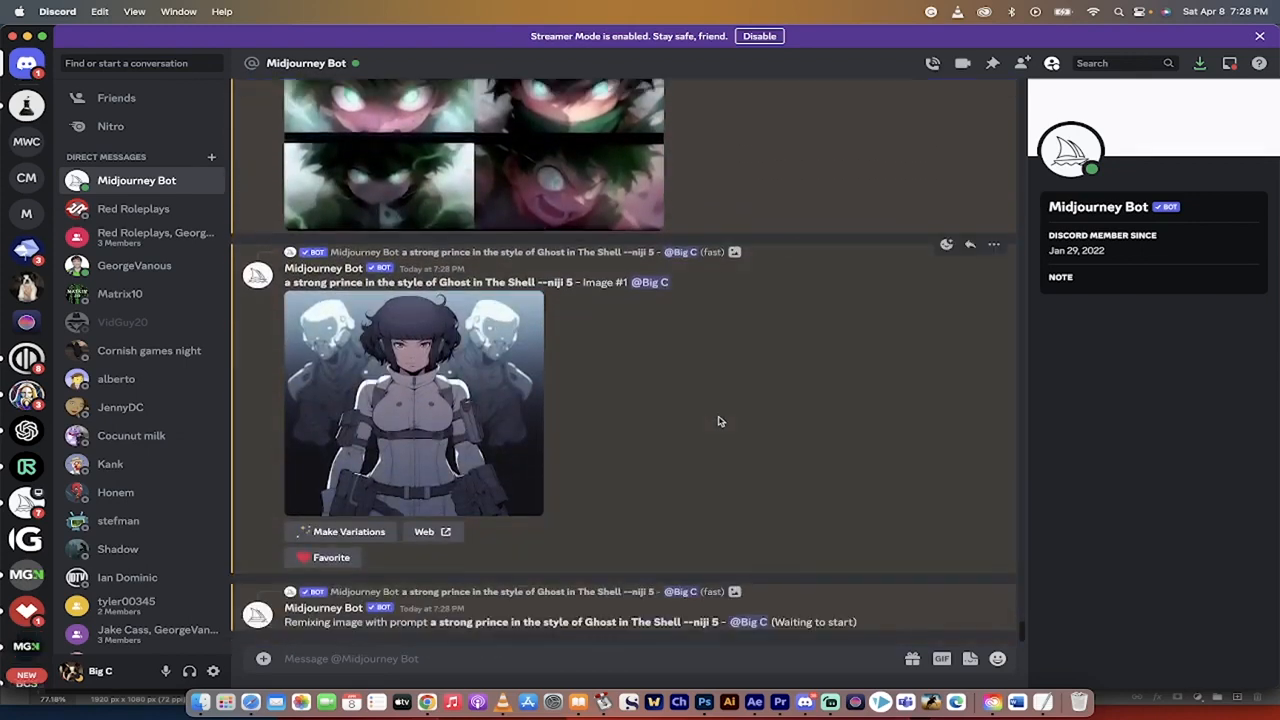
left_click(475, 416)
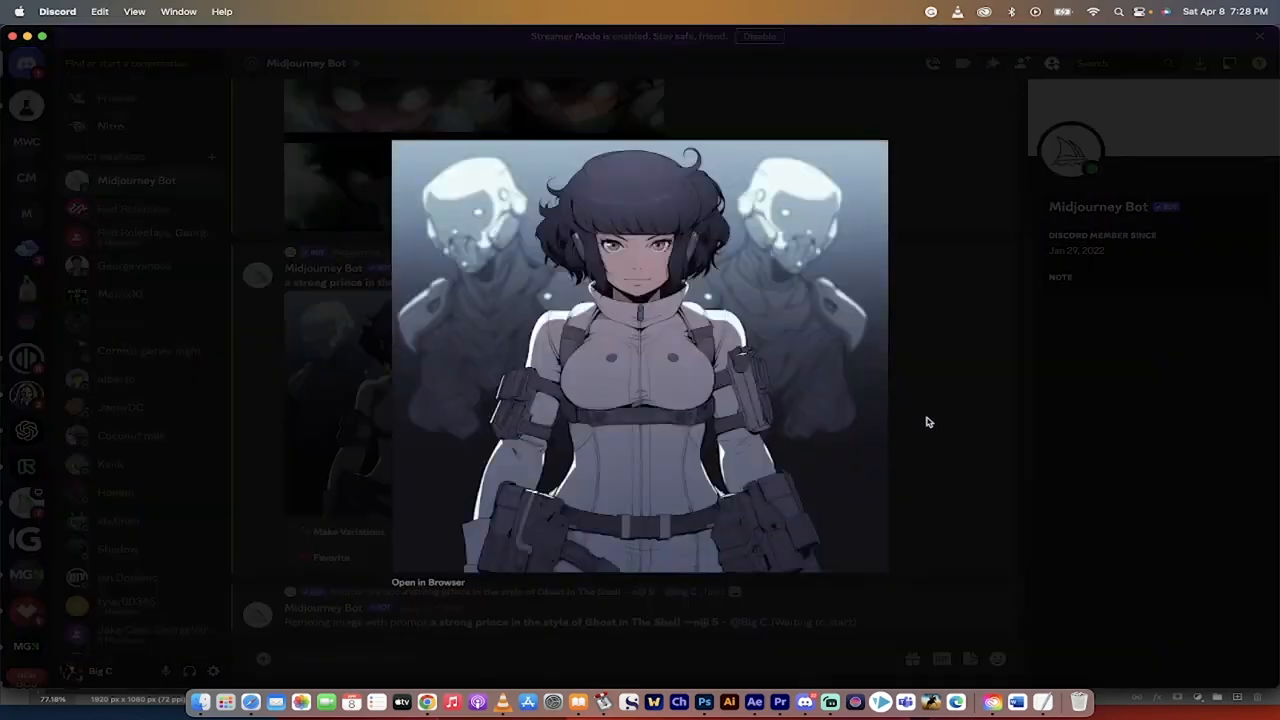
left_click(928, 422)
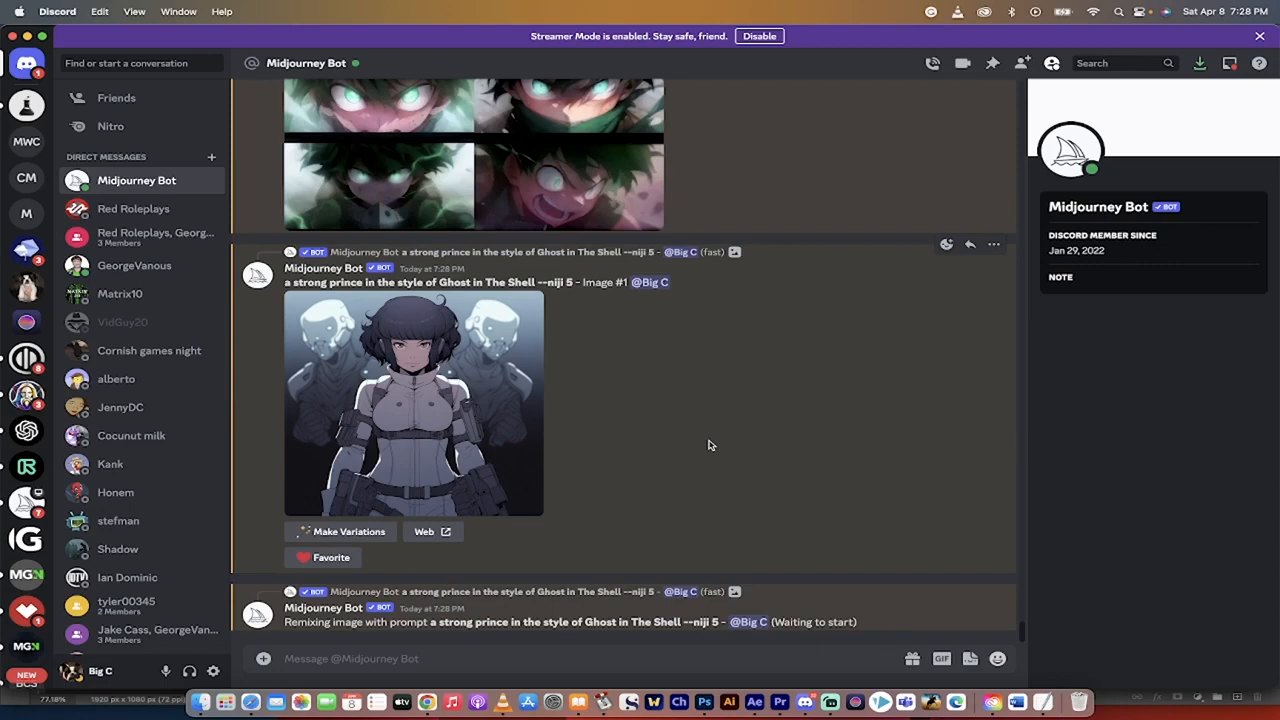
Preview the partially rendered "green academia" and "episode 39" My Hero Academia grids enlarged.
scroll(708, 445, "up", 10)
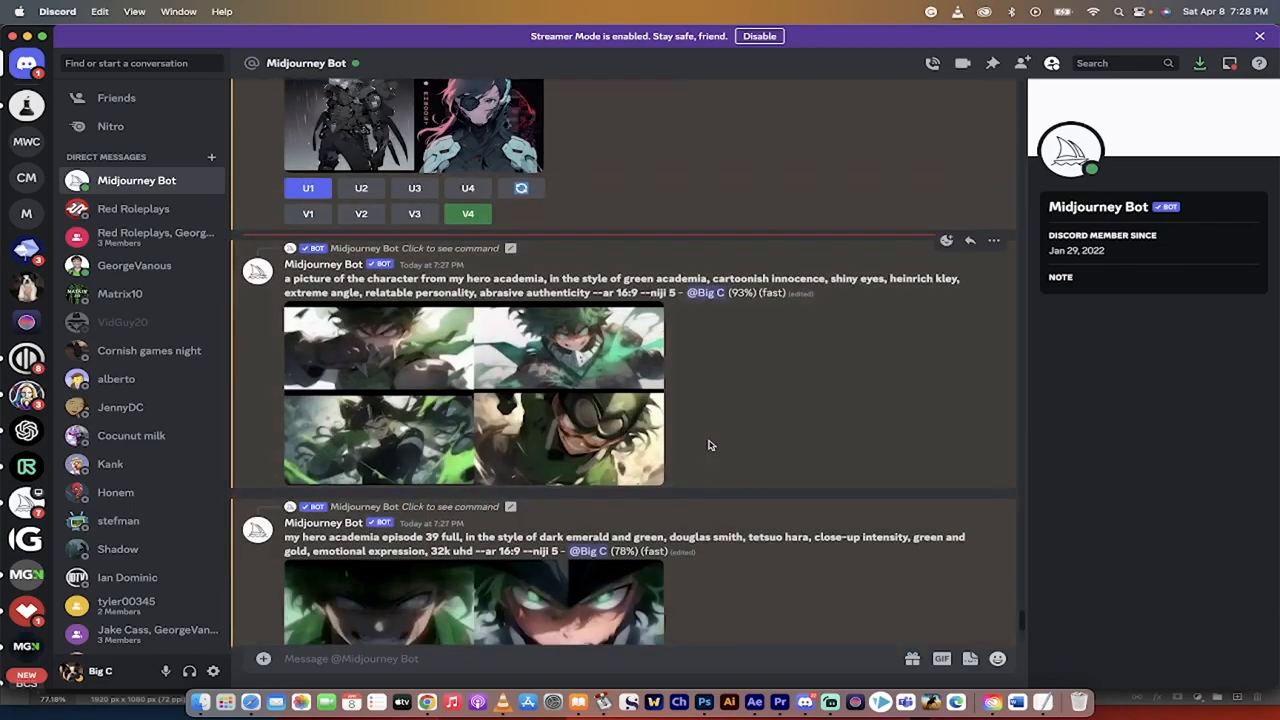
scroll(577, 438, "up", 1)
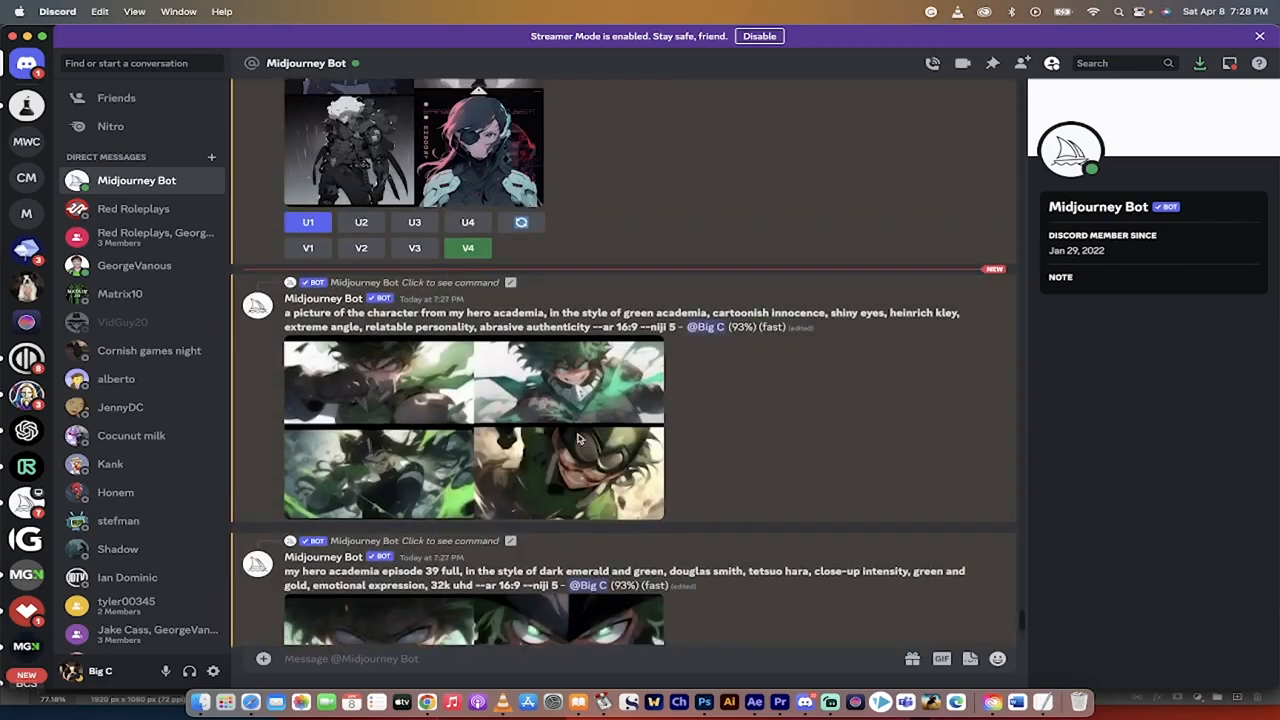
left_click(568, 410)
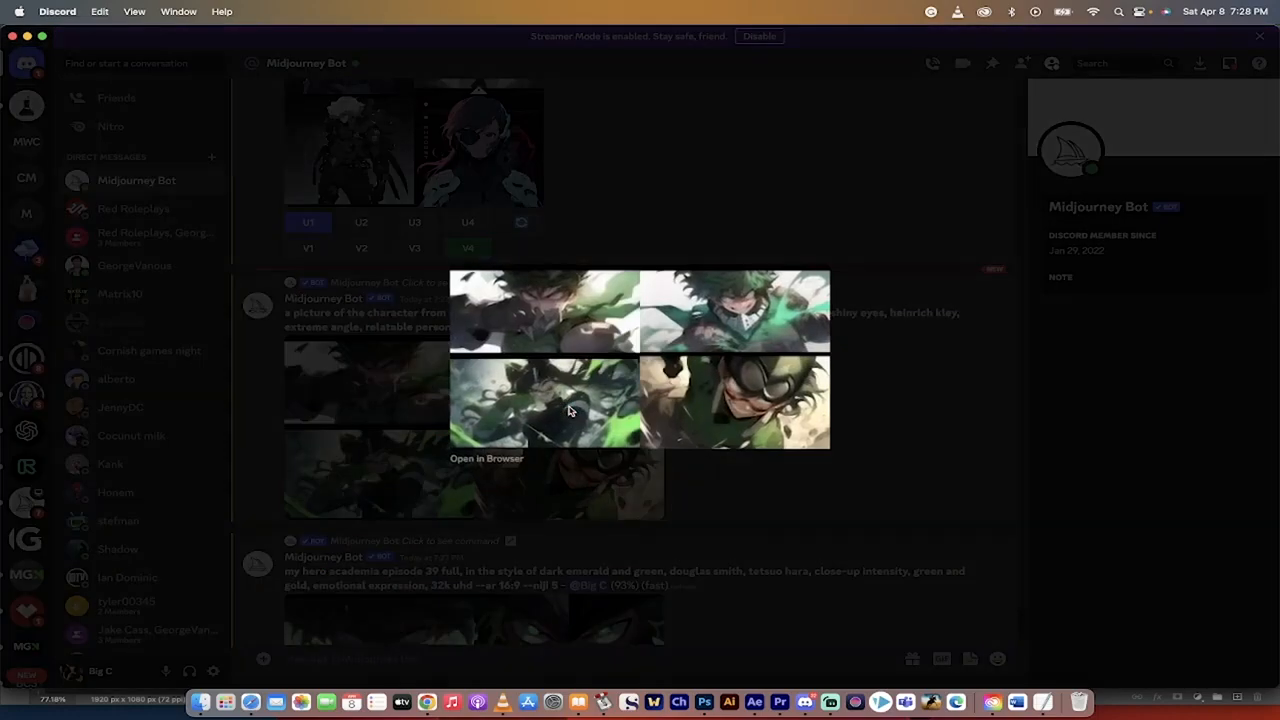
left_click(731, 490)
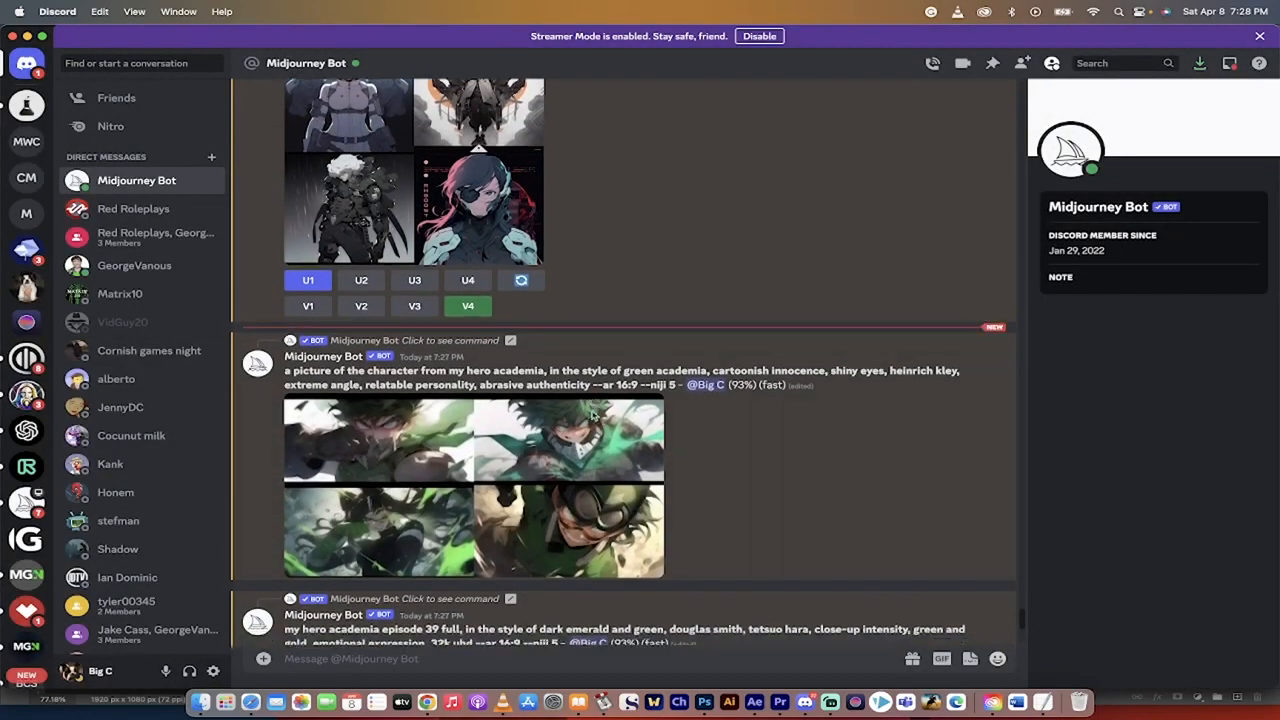
left_click(594, 417)
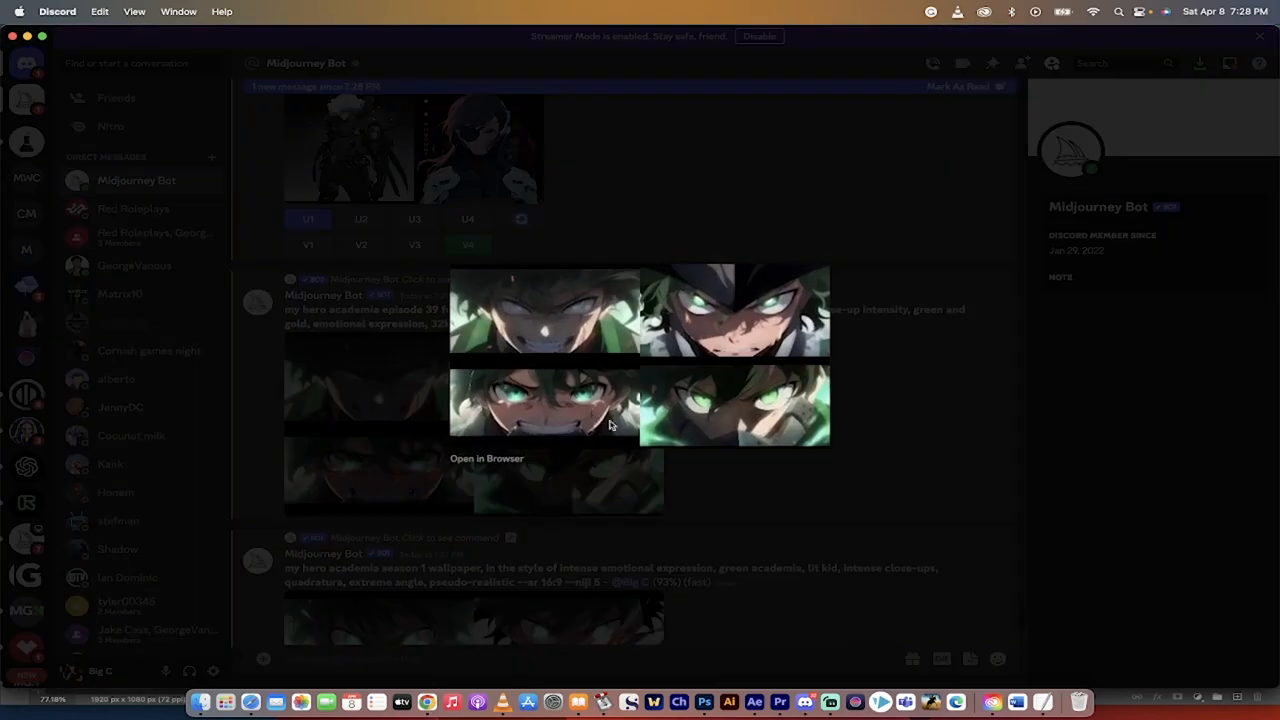
left_click(745, 504)
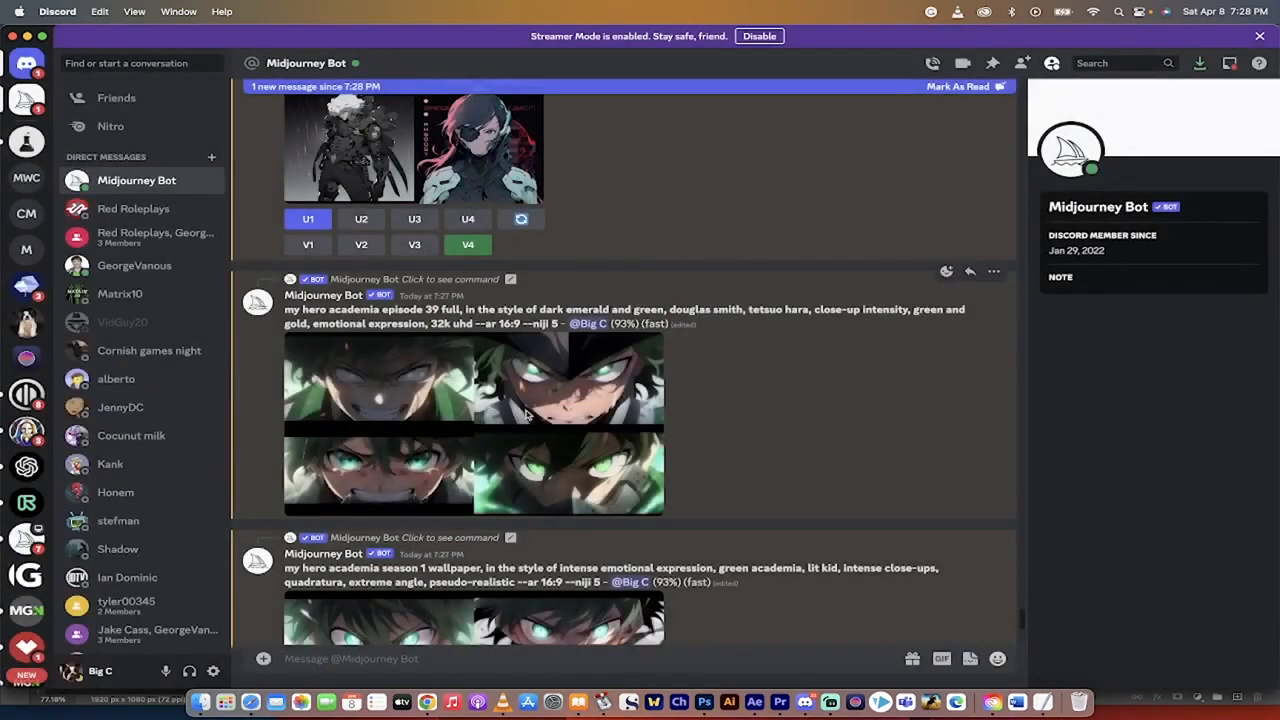
Find the finished "a picture of the character from my hero academia" grid and examine its four images enlarged.
scroll(570, 486, "down", 3)
scroll(570, 486, "down", 15)
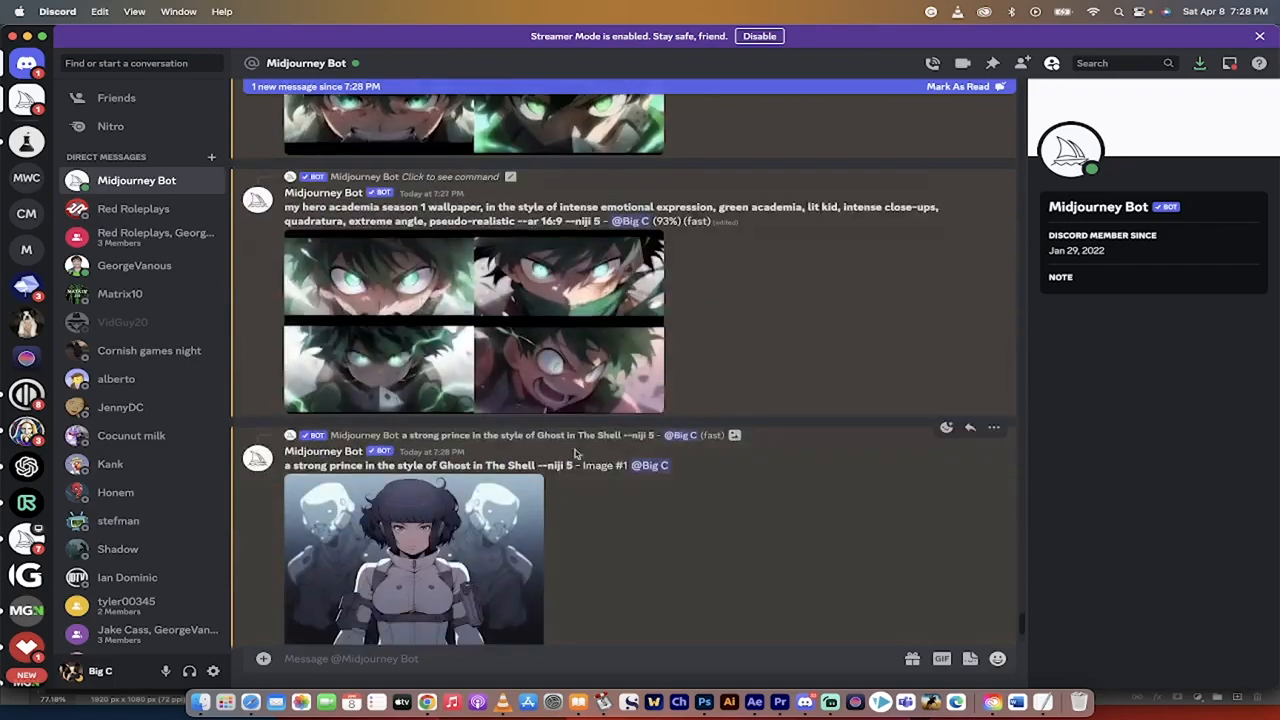
scroll(608, 381, "down", 5)
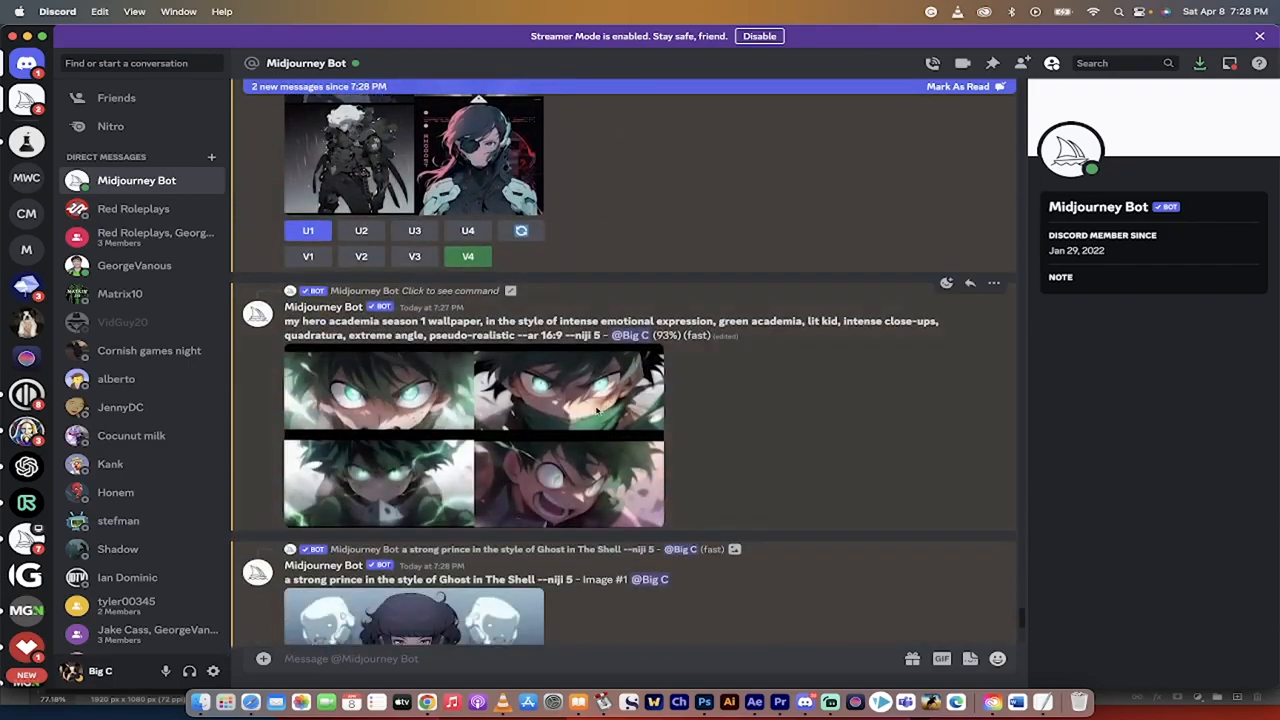
scroll(598, 453, "down", 1)
scroll(597, 454, "up", 5)
scroll(596, 452, "down", 10)
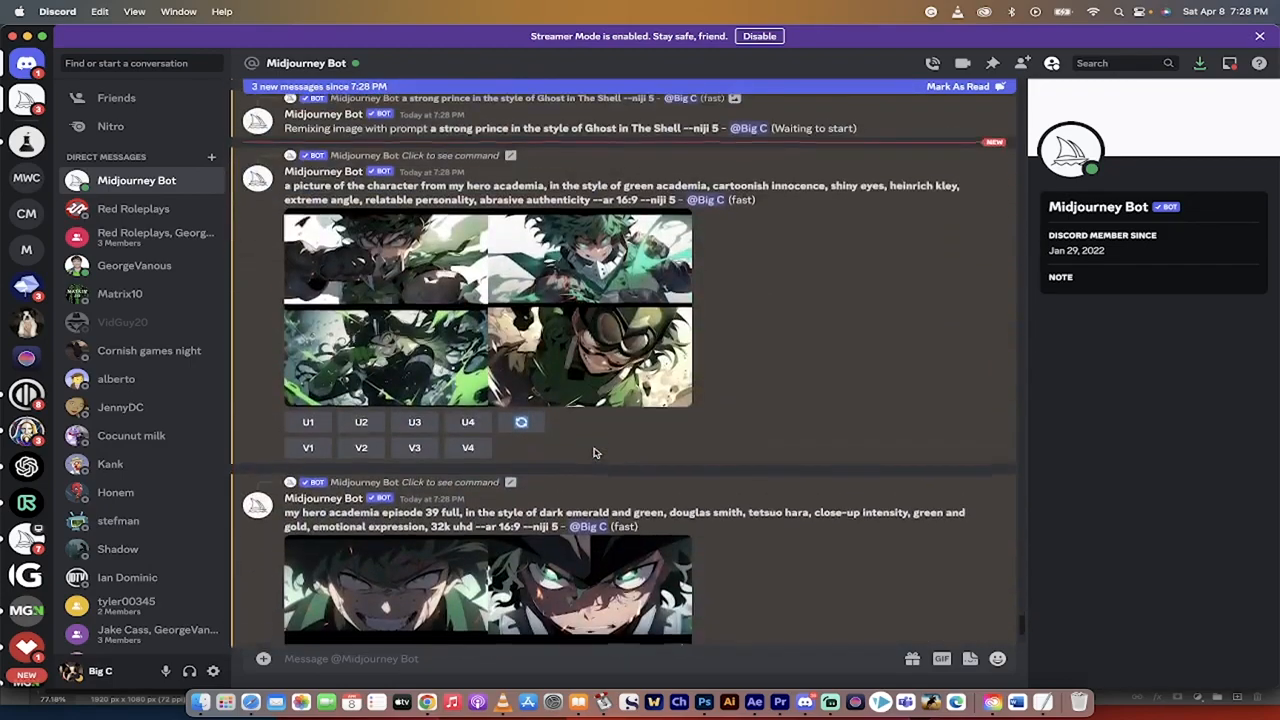
left_click(604, 369)
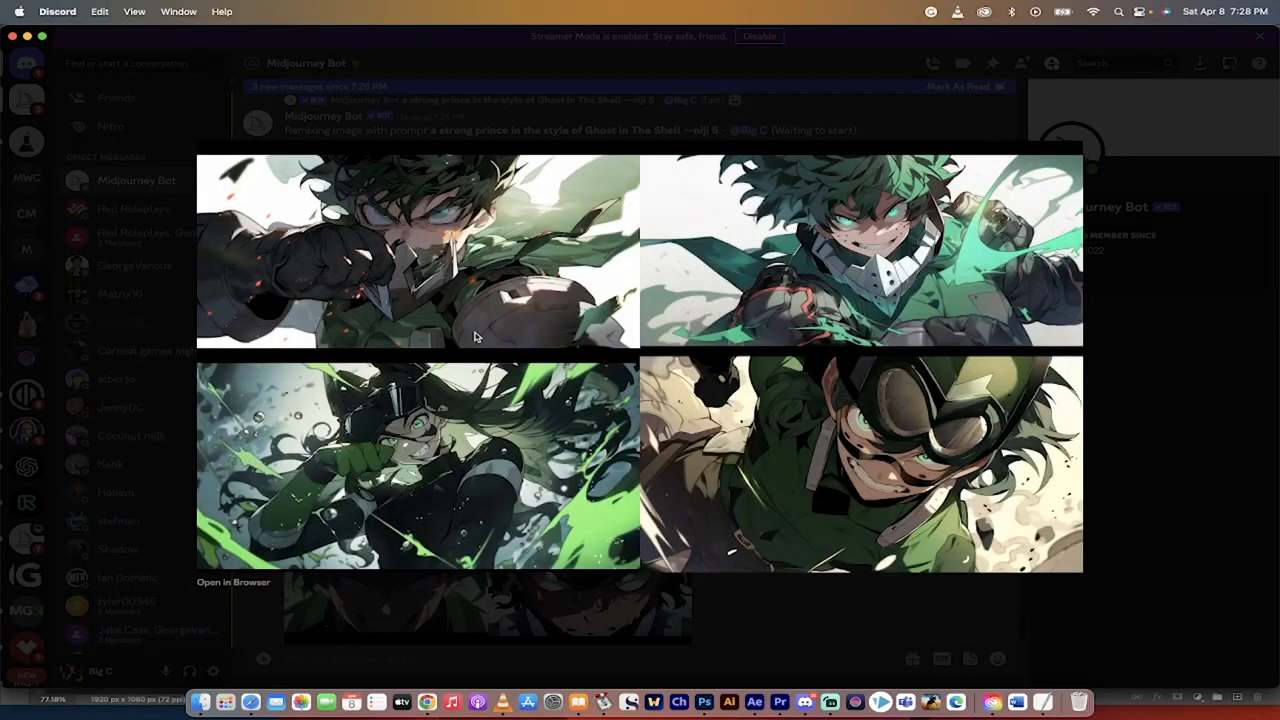
left_click(556, 621)
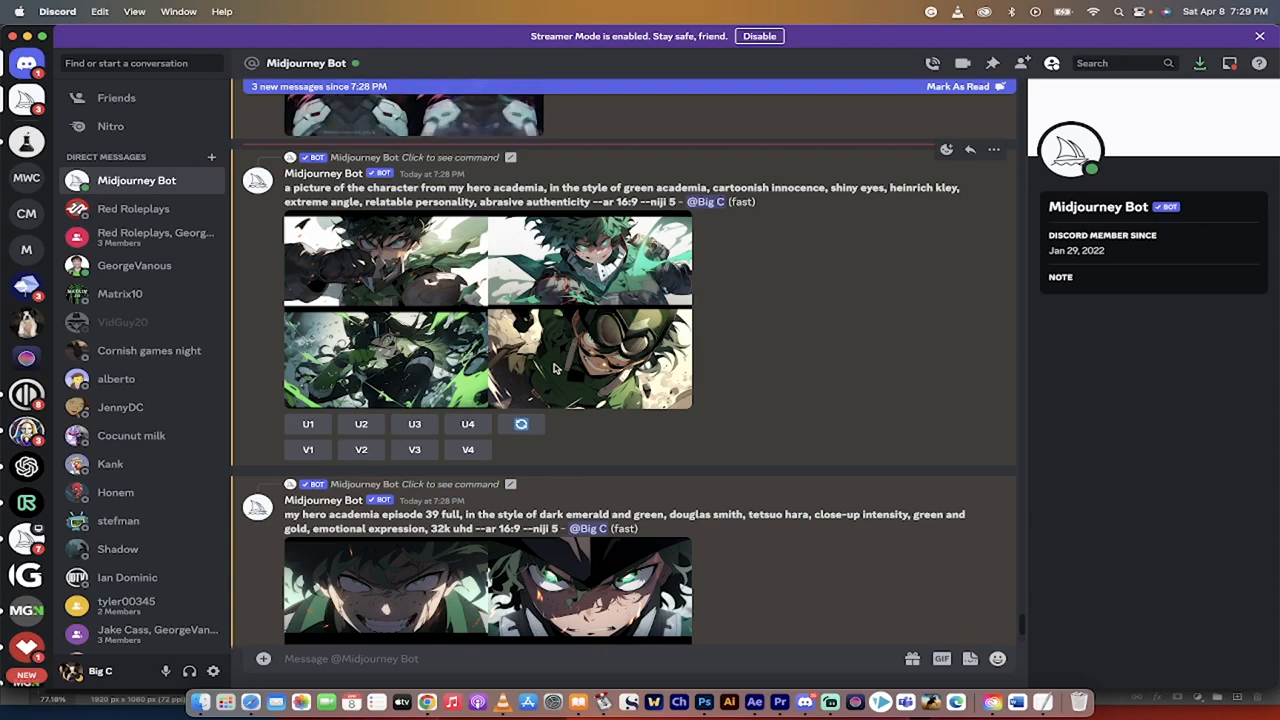
Examine the finished "my hero academia episode 39" and "my hero academia season 1 wallpaper" grids enlarged.
scroll(555, 369, "down", 3)
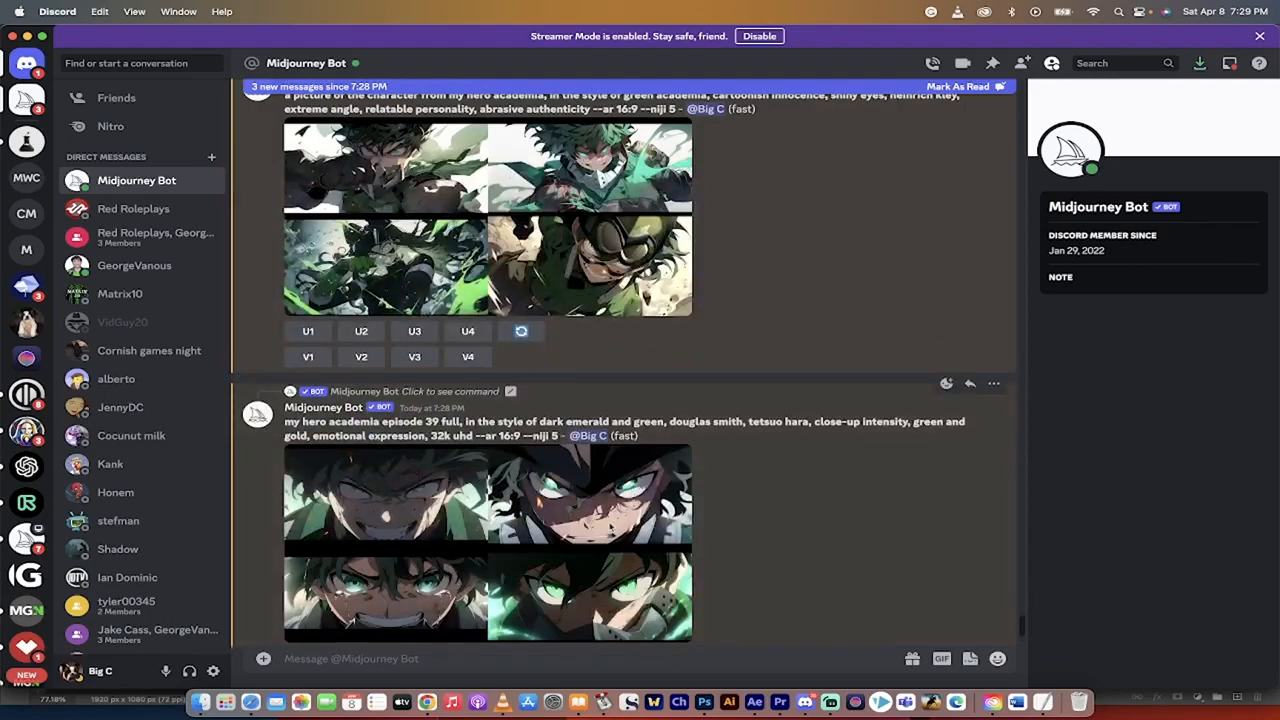
left_click(620, 510)
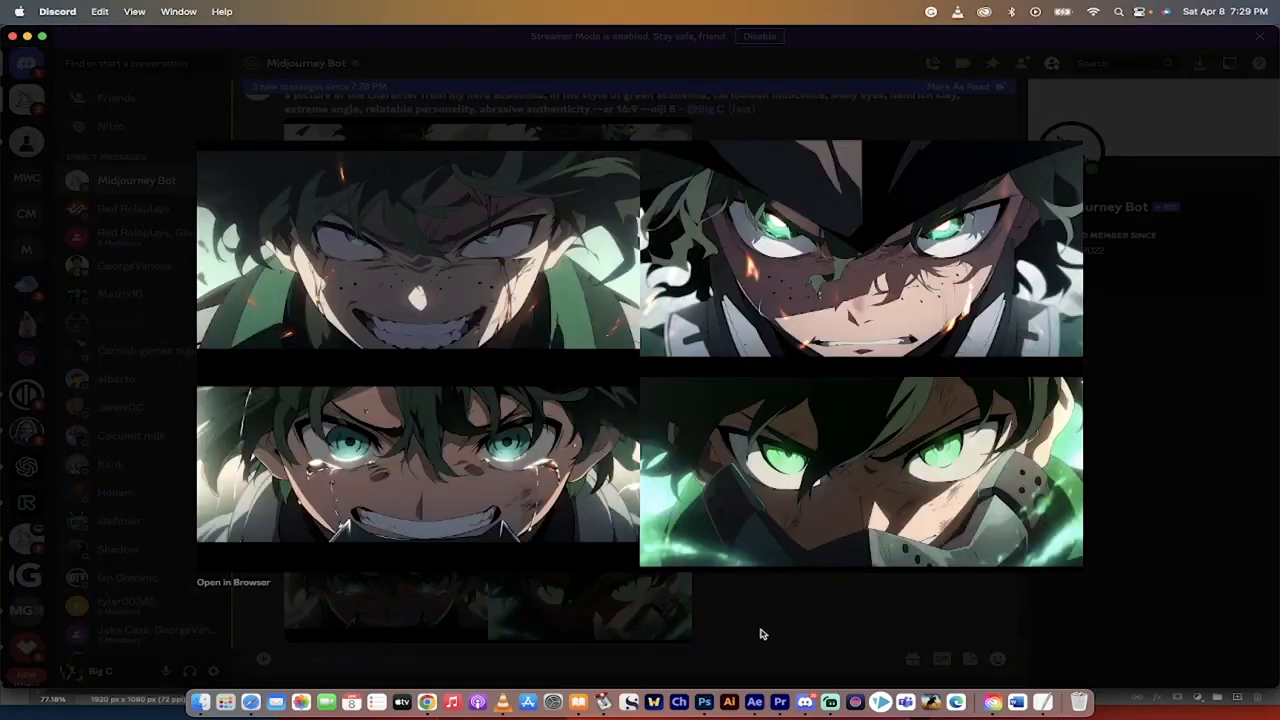
left_click(755, 622)
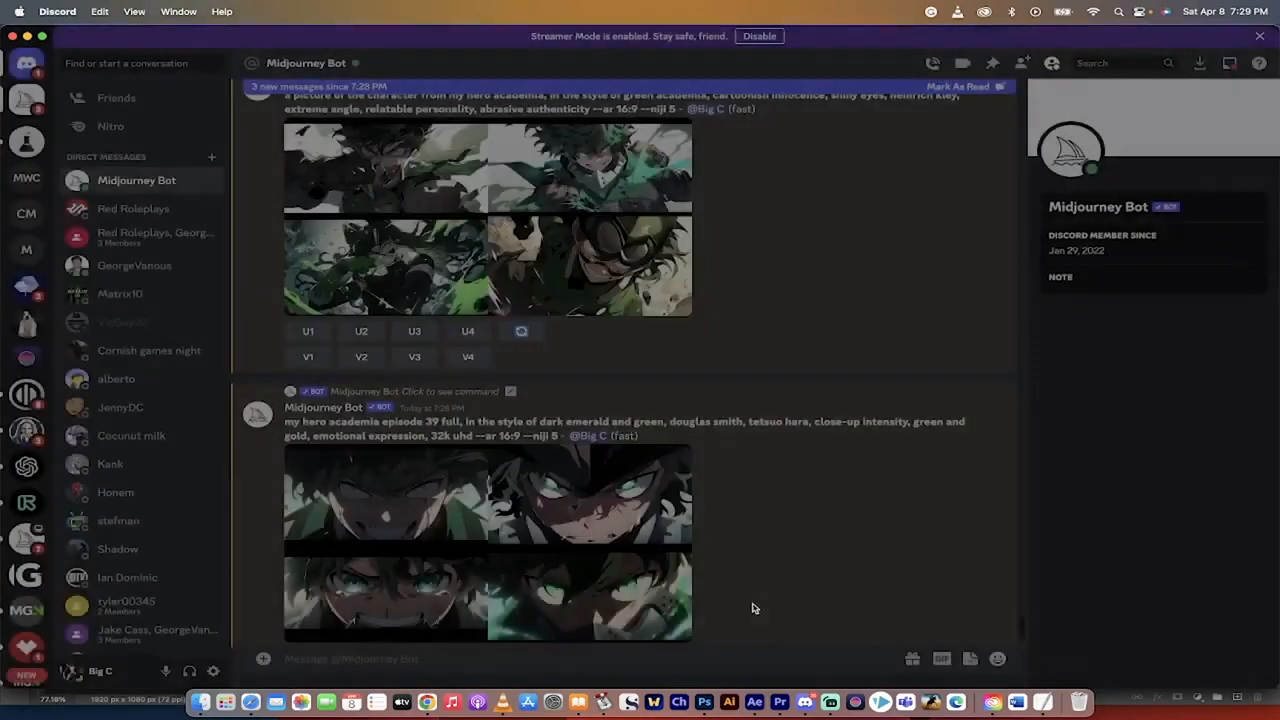
scroll(730, 580, "down", 3)
scroll(716, 556, "down", 3)
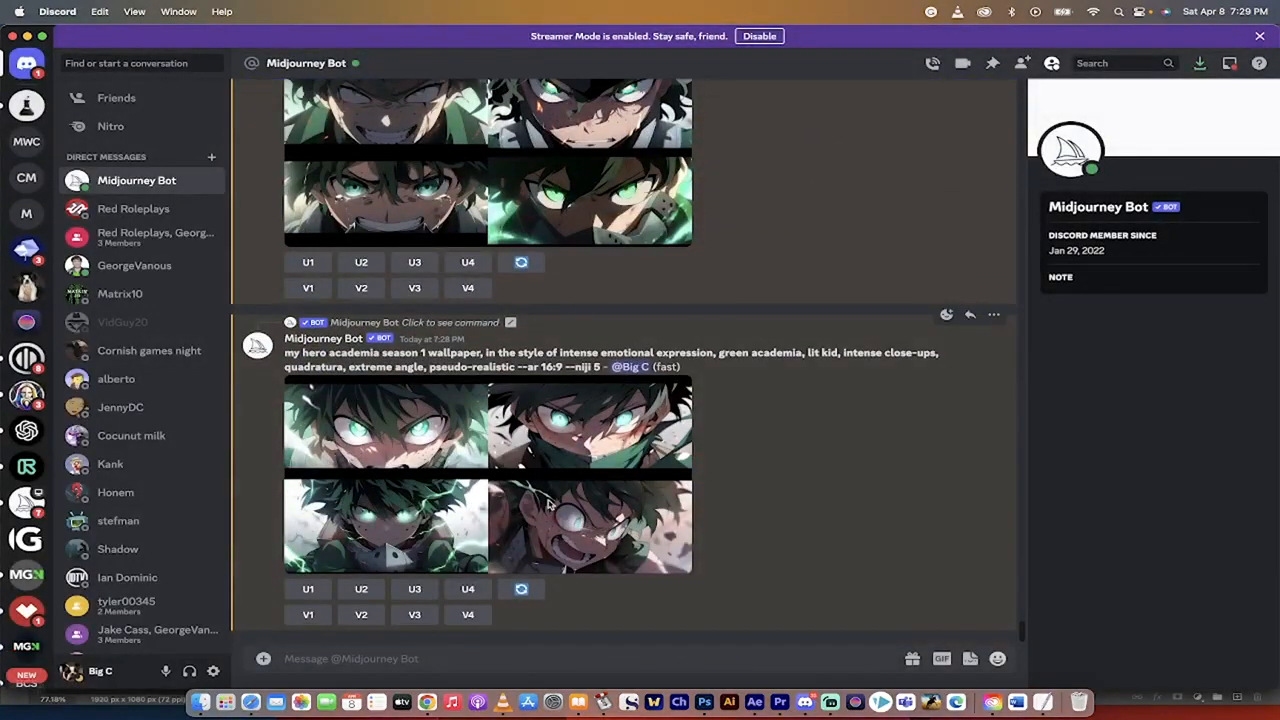
left_click(620, 500)
left_click(760, 633)
scroll(766, 491, "up", 5)
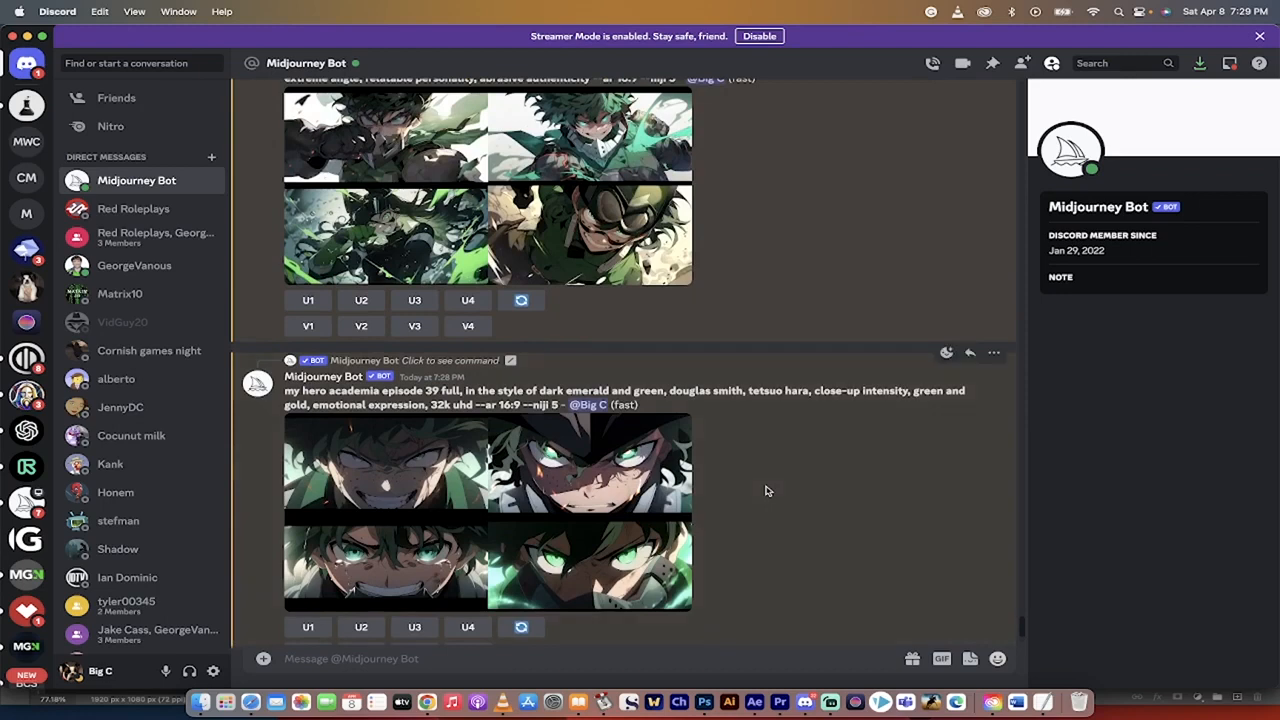